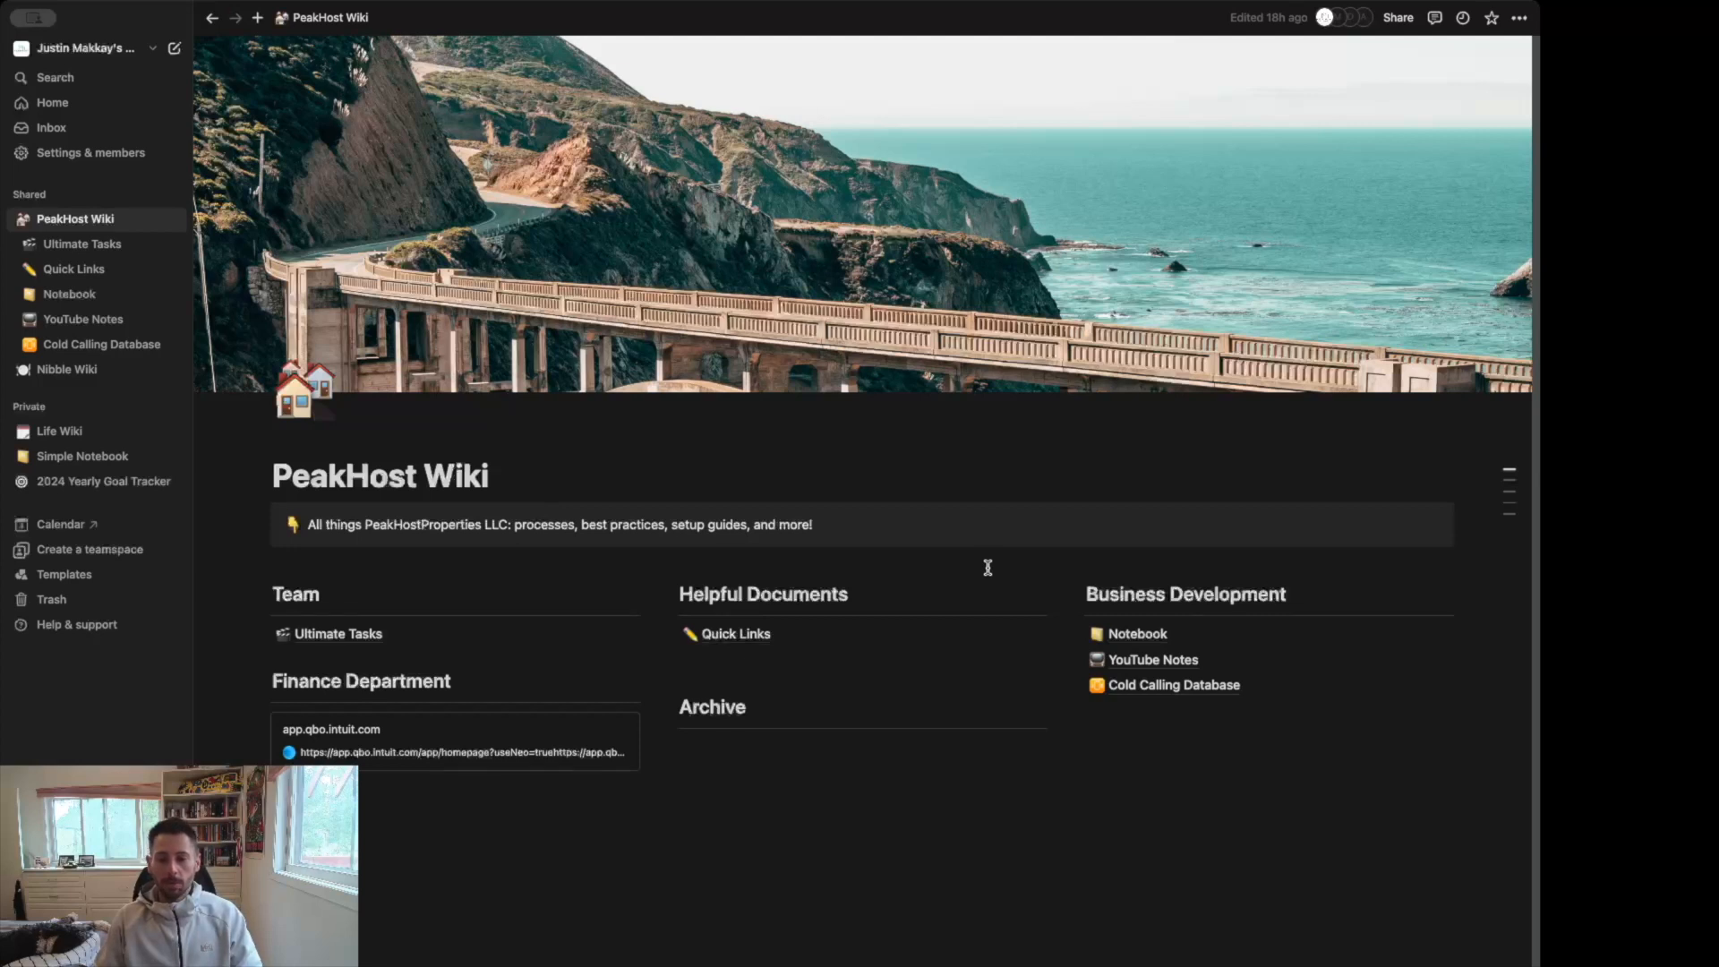
- Add a page titled "Property Guide (insert property name)" to the YouTube Notes list
click(1155, 661)
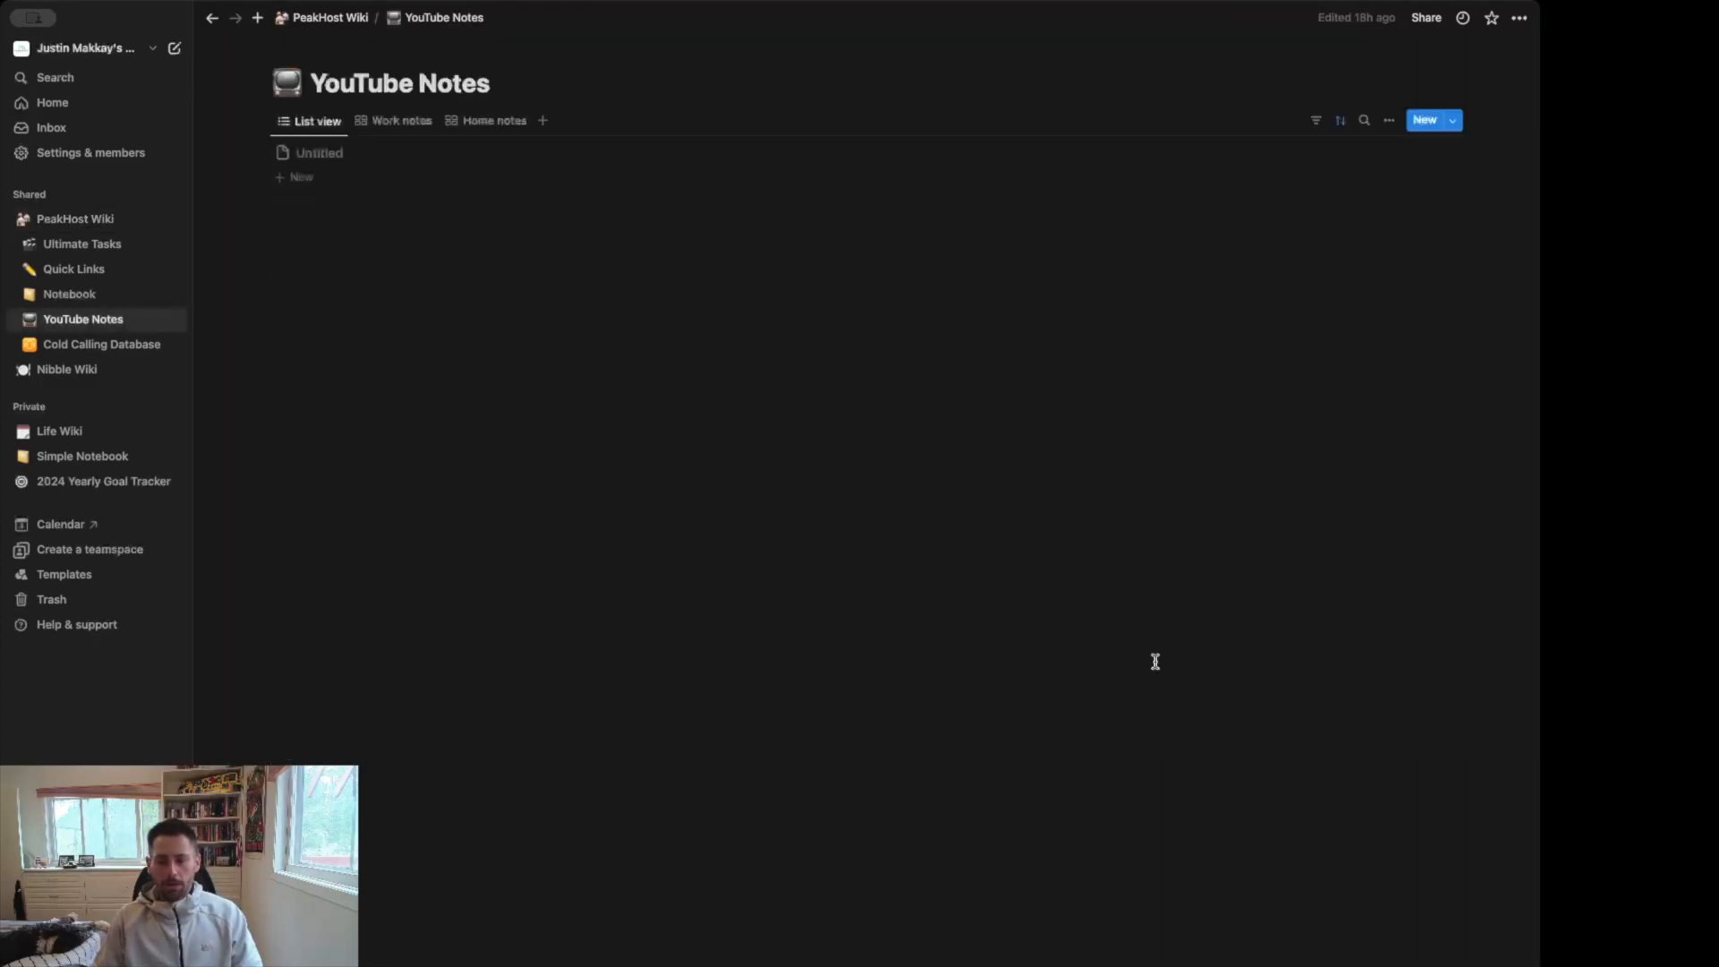
click(293, 176)
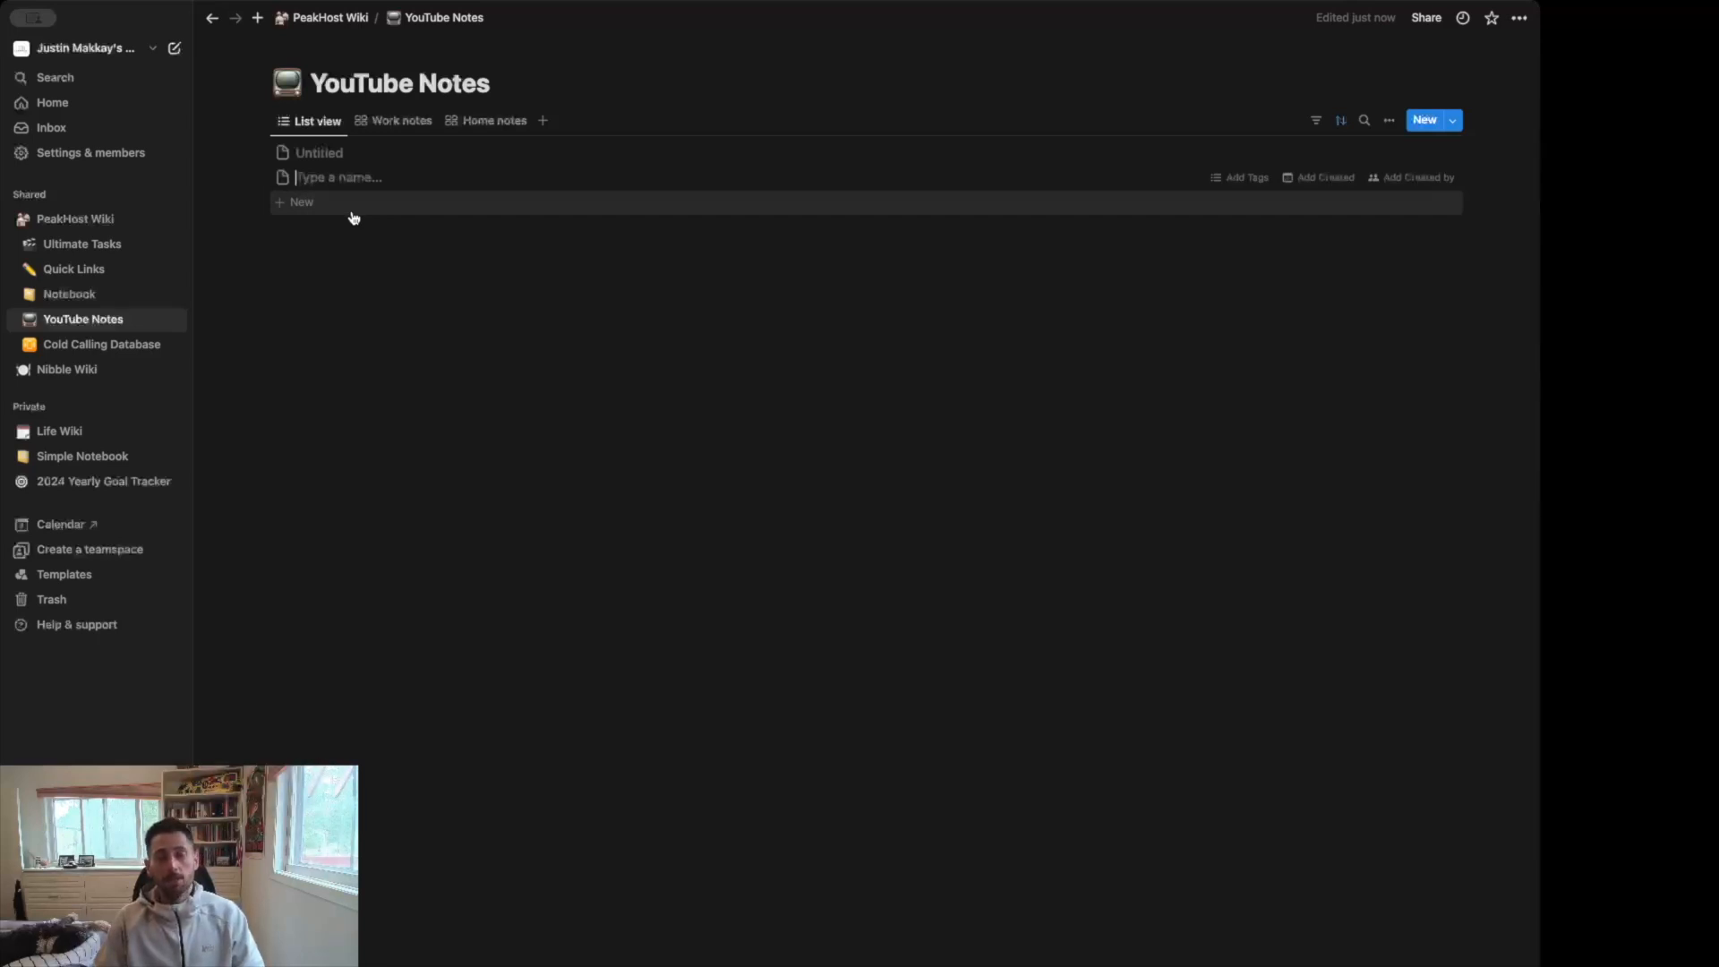
text(Property Guide)
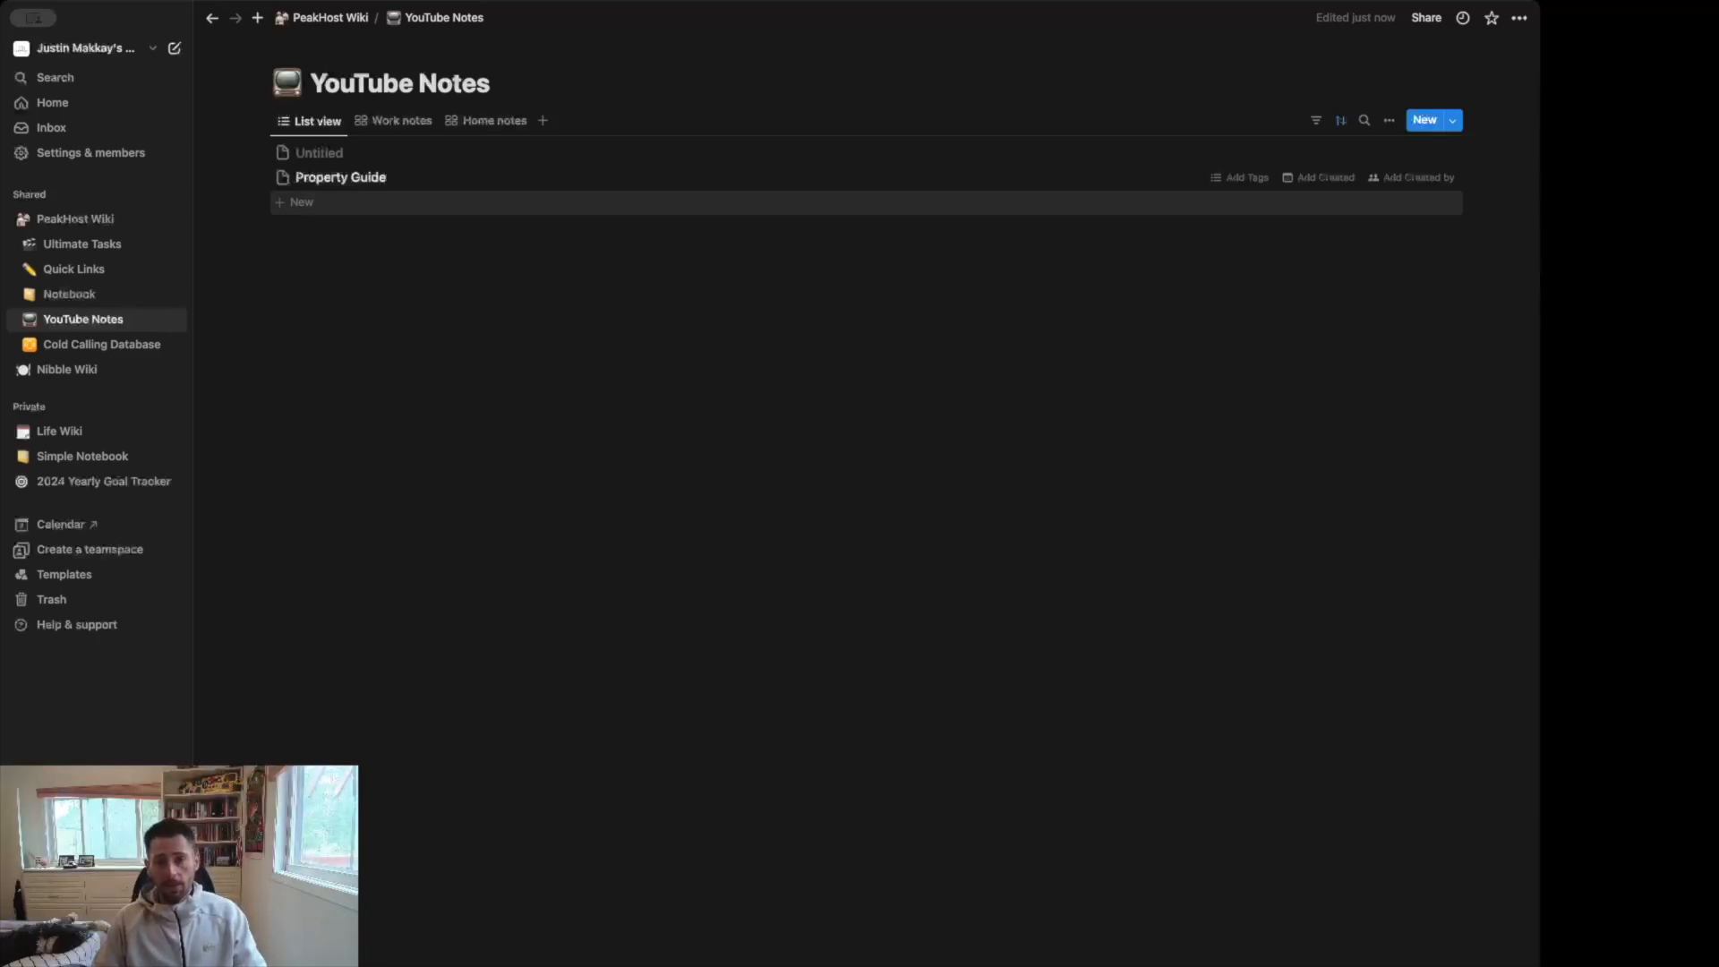
text((insert property name)
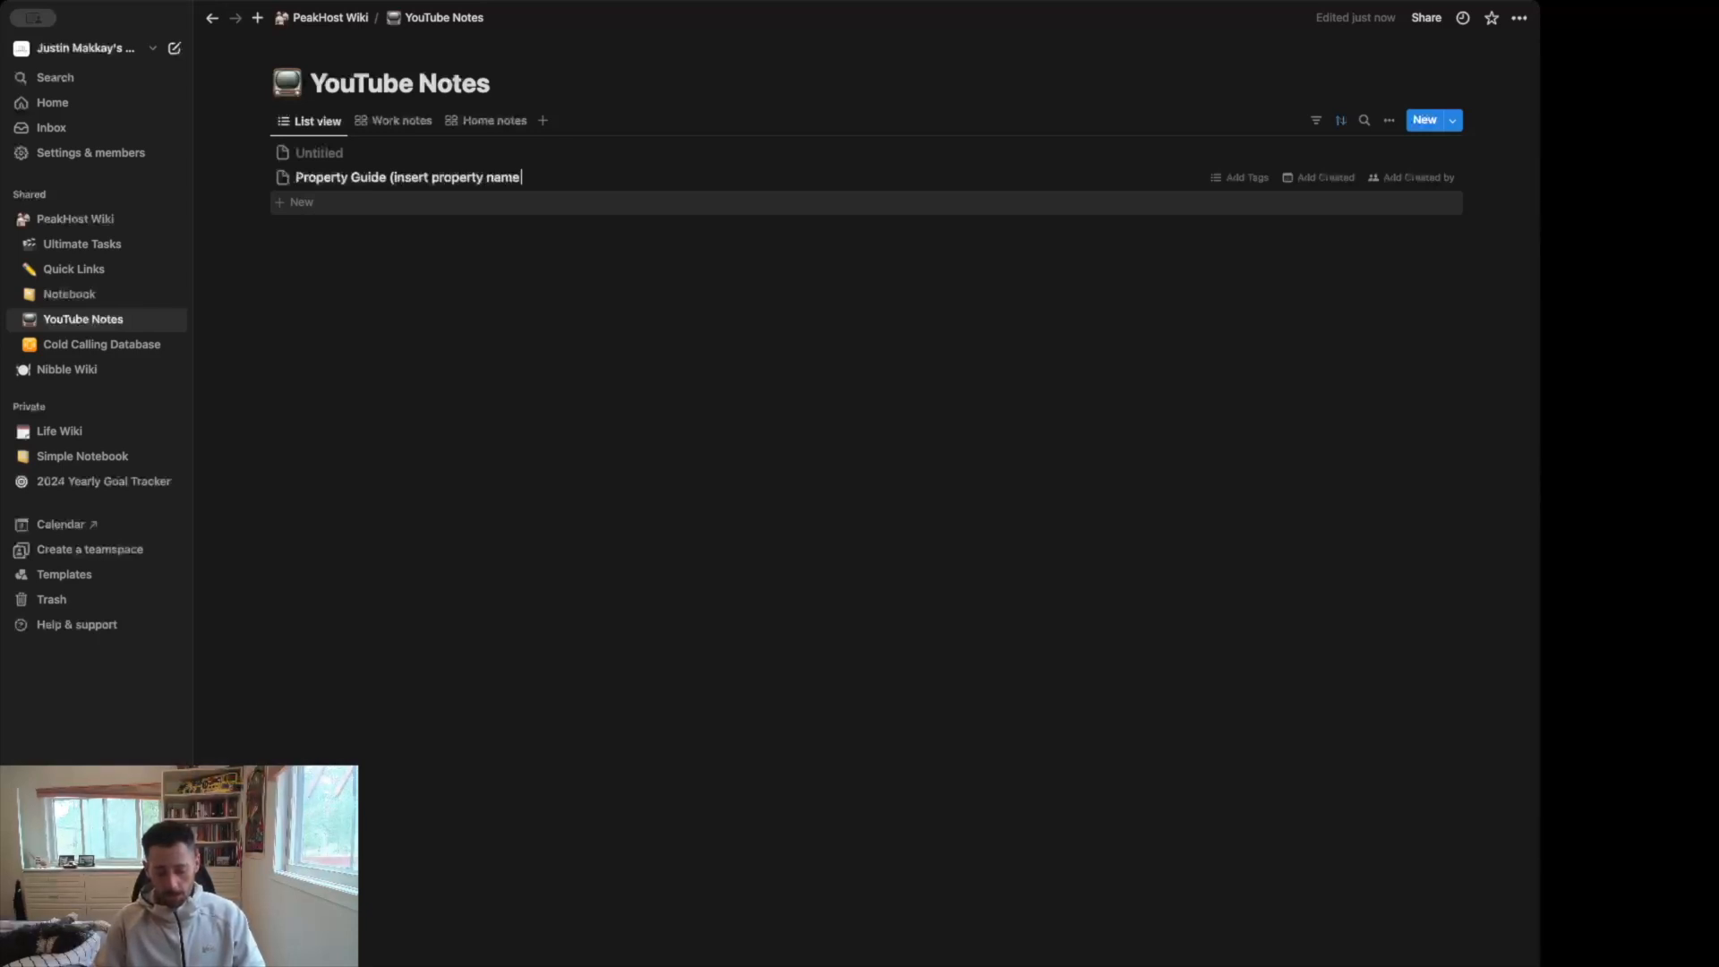
text())
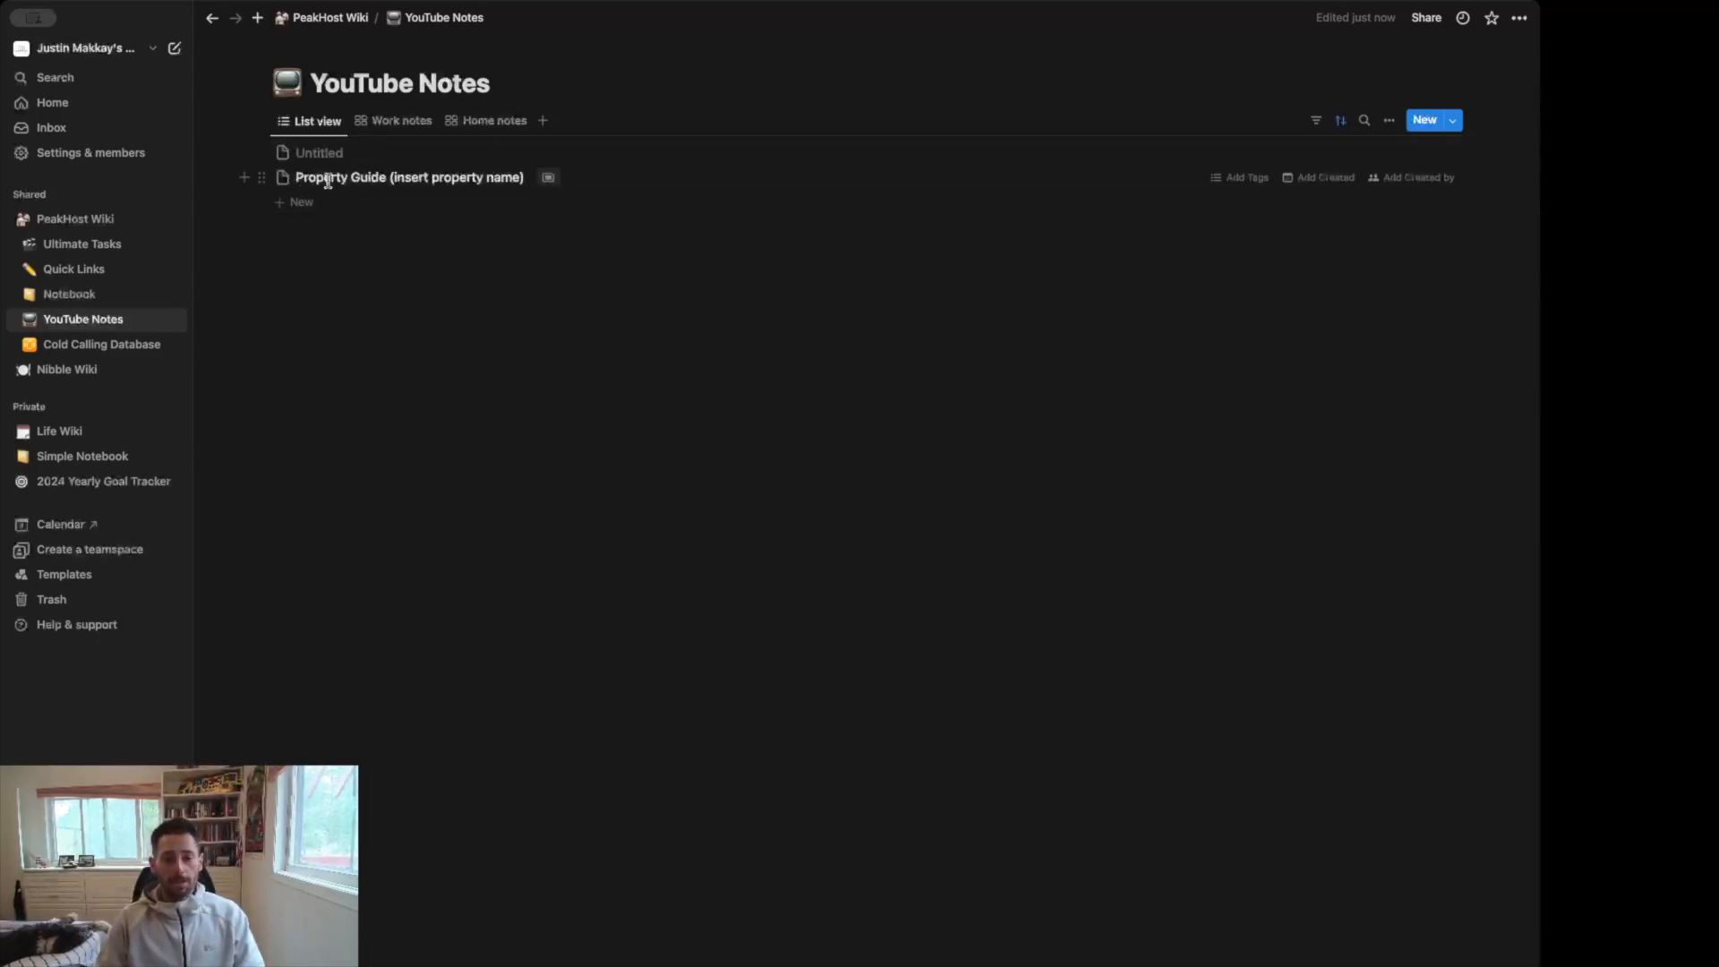
- Open the Property Guide page and add a Heading 2 reading "Essential Information" to its body
click(546, 178)
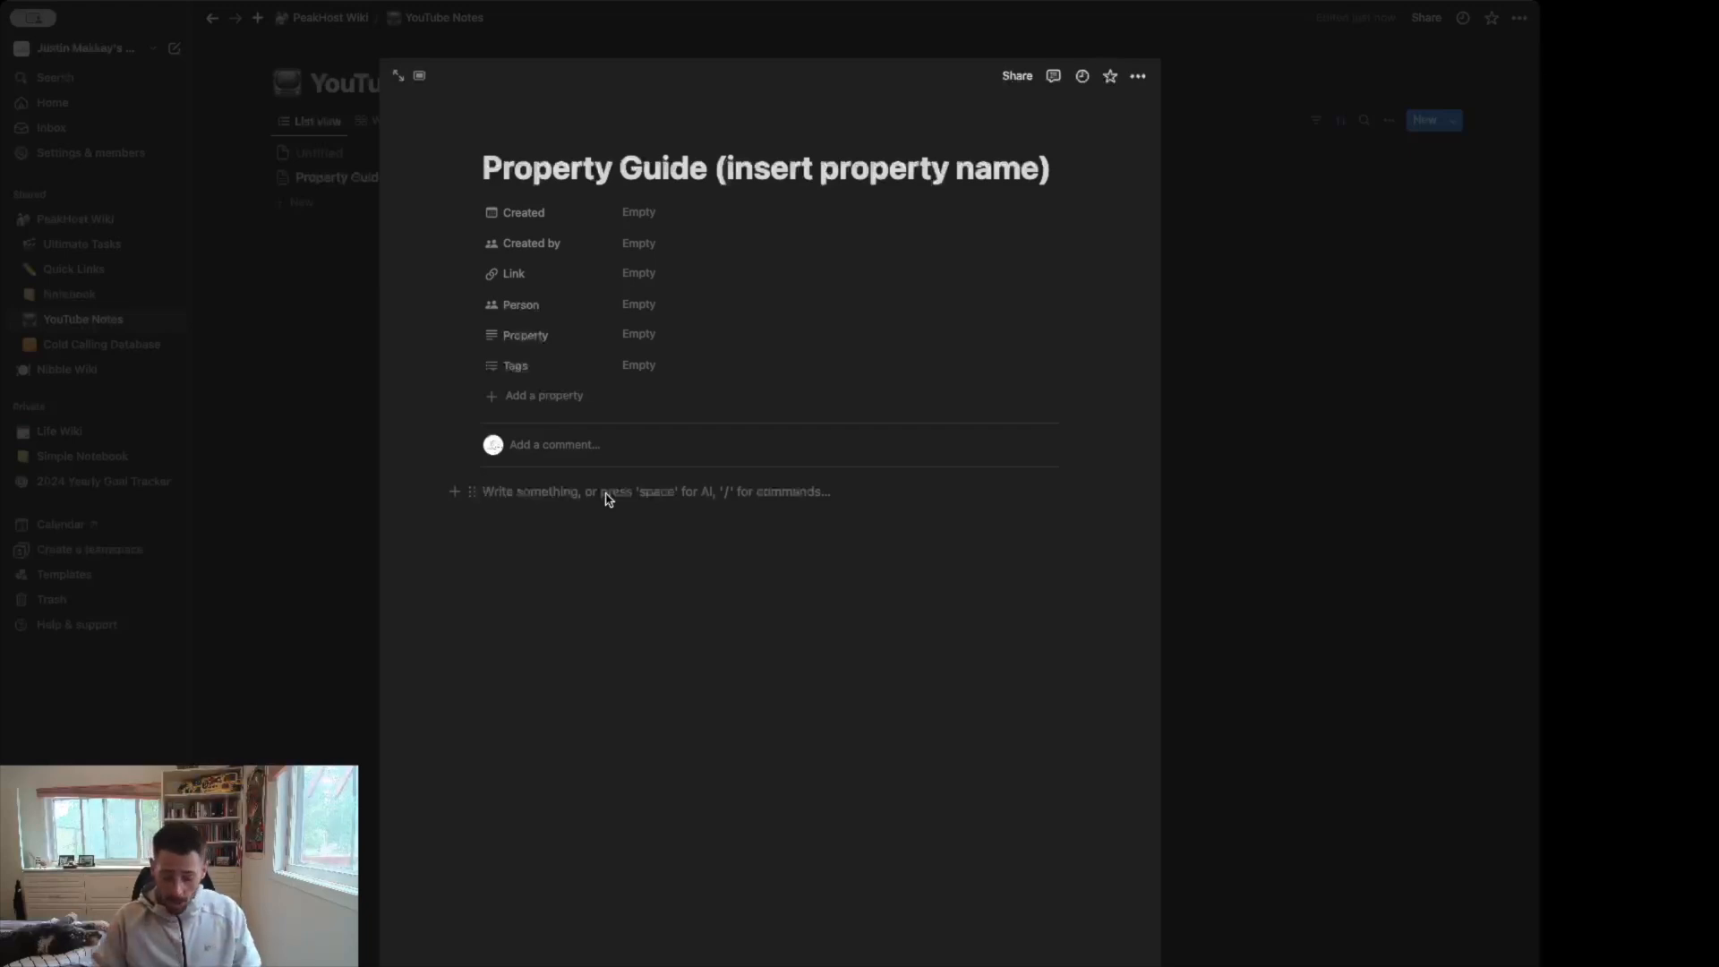
text(/head)
key(Down)
key(Return)
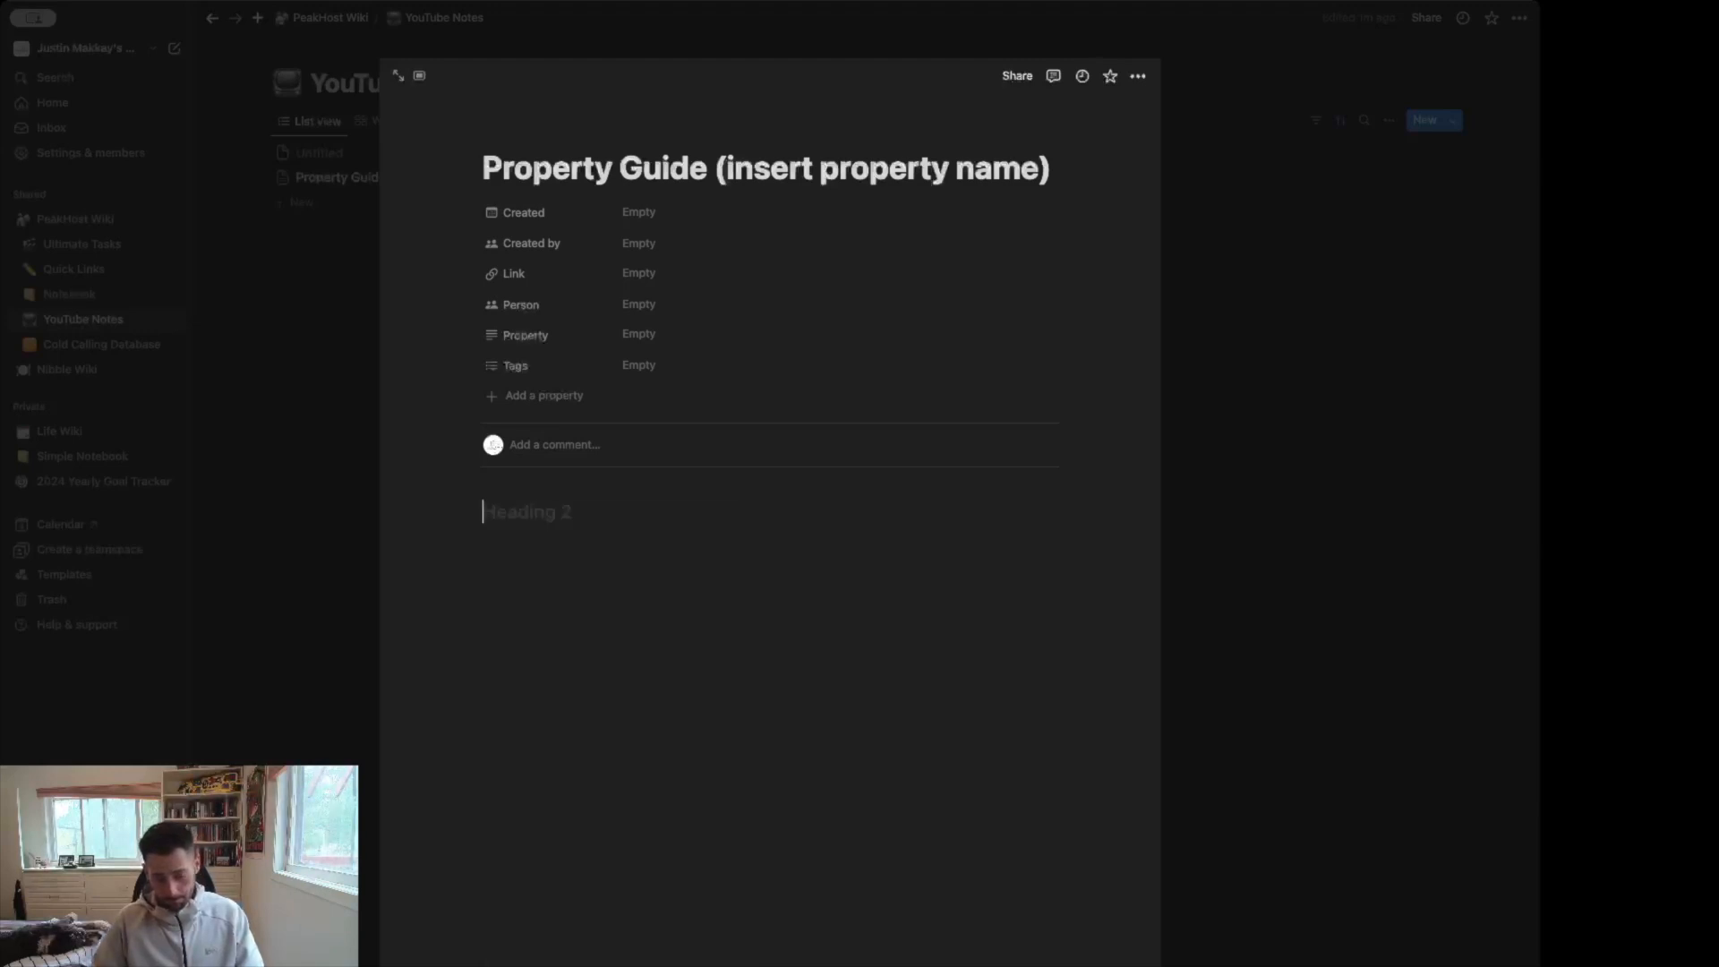
text(Essenti)
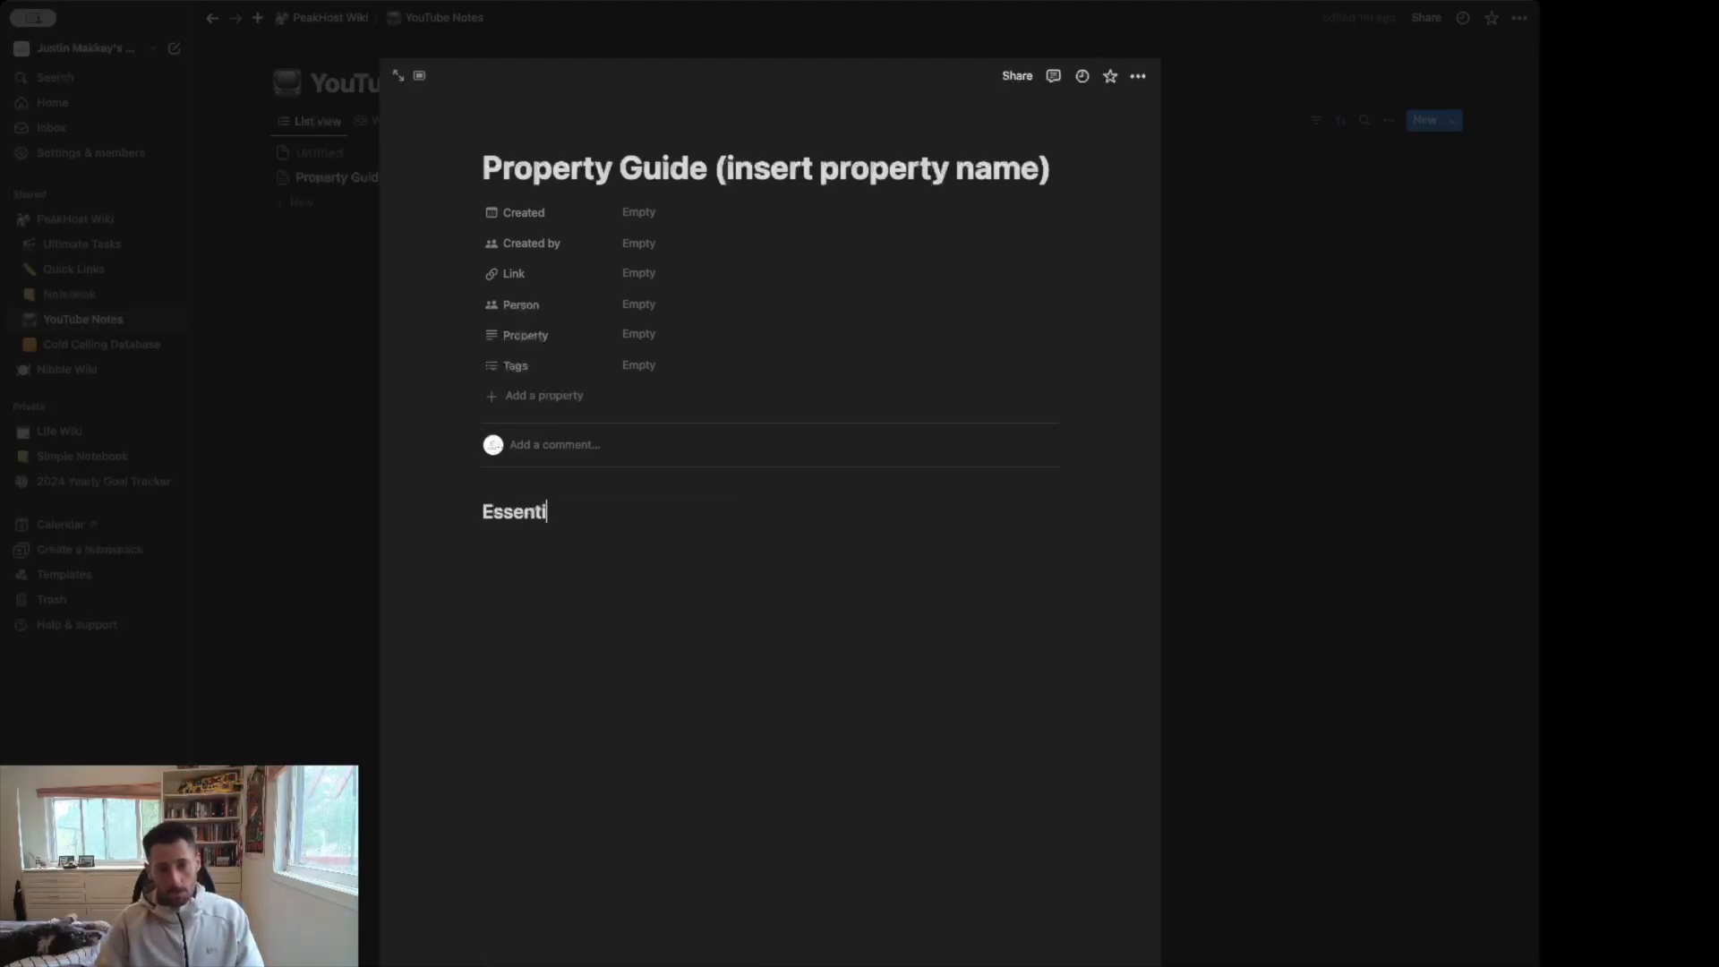
text(al Information)
key(Return)
- Start a bulleted list under Essential Information with the items "Address:" and "property size (bedroom/bathroom count):"
text(- )
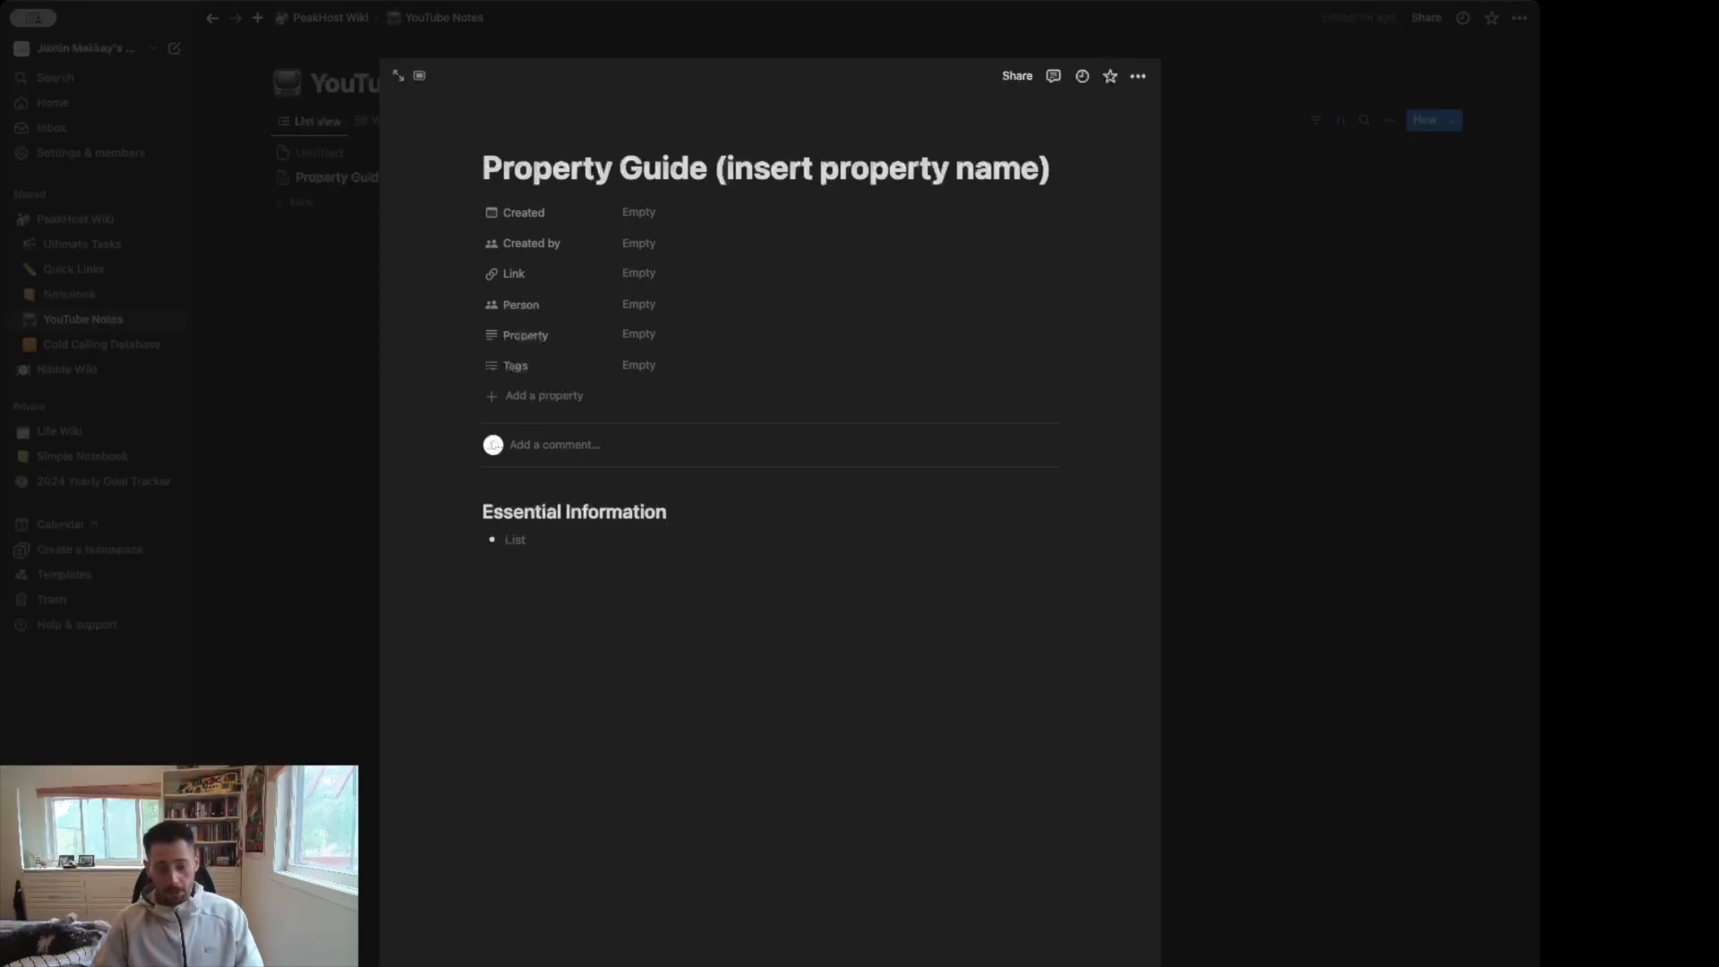
text(Address:)
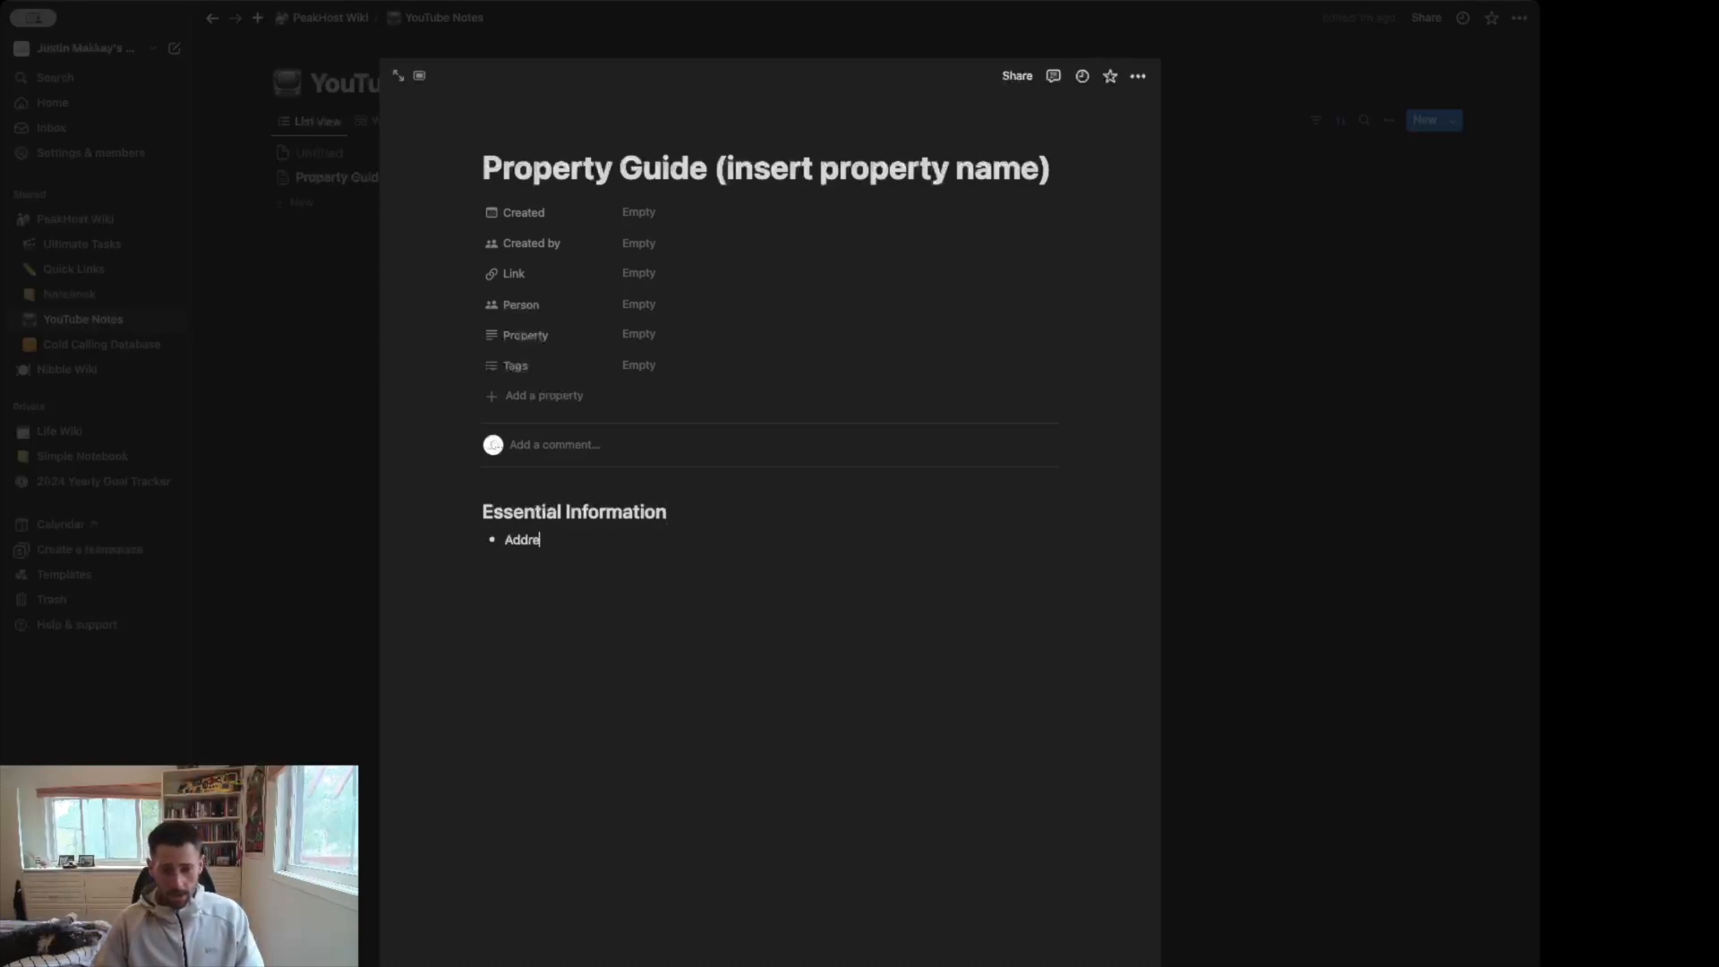
key(Return)
text(pro)
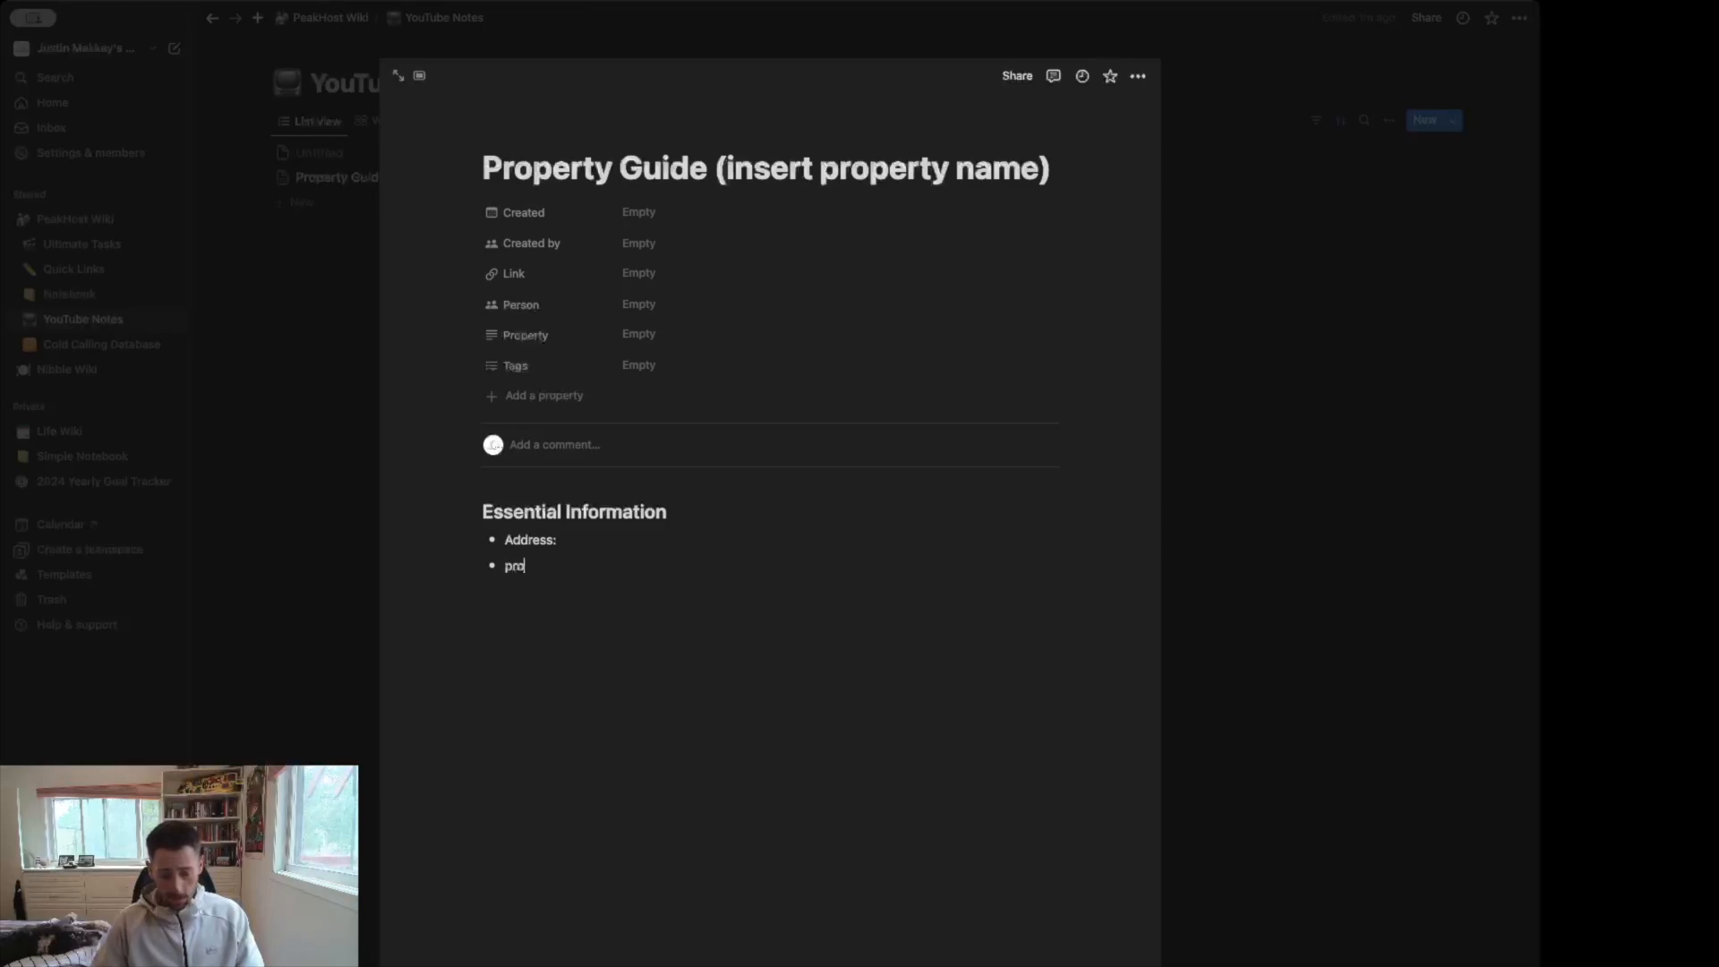
text(perty size ()
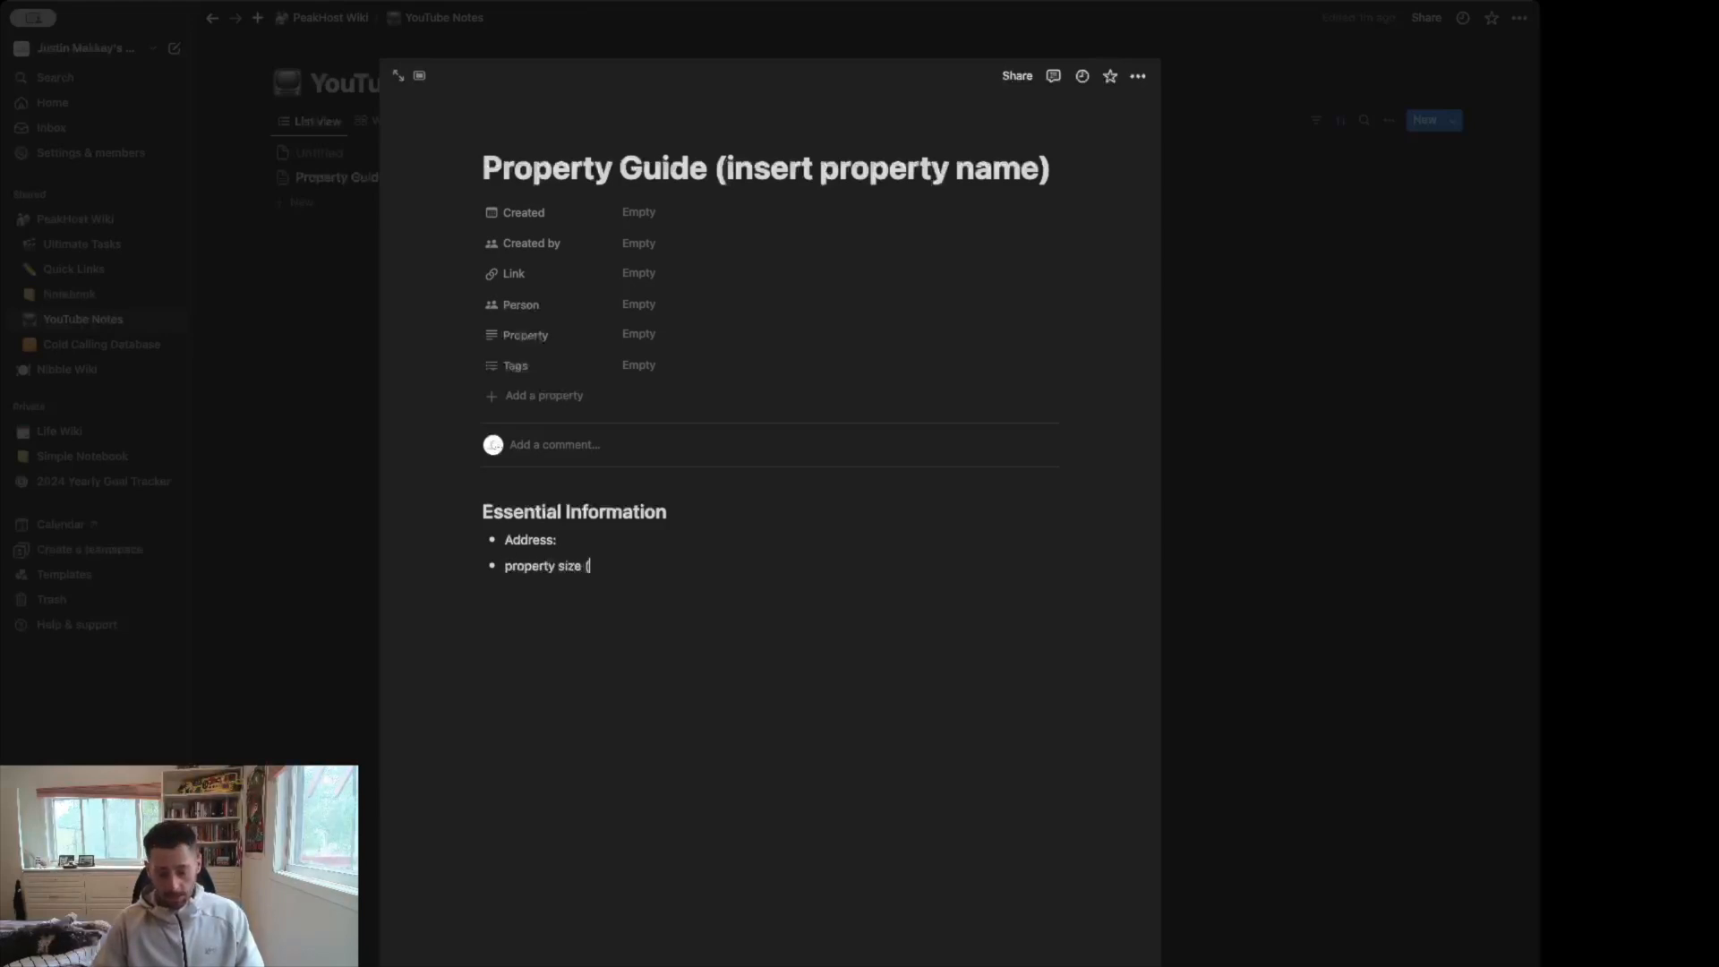
text(bedroom/bathroom count)
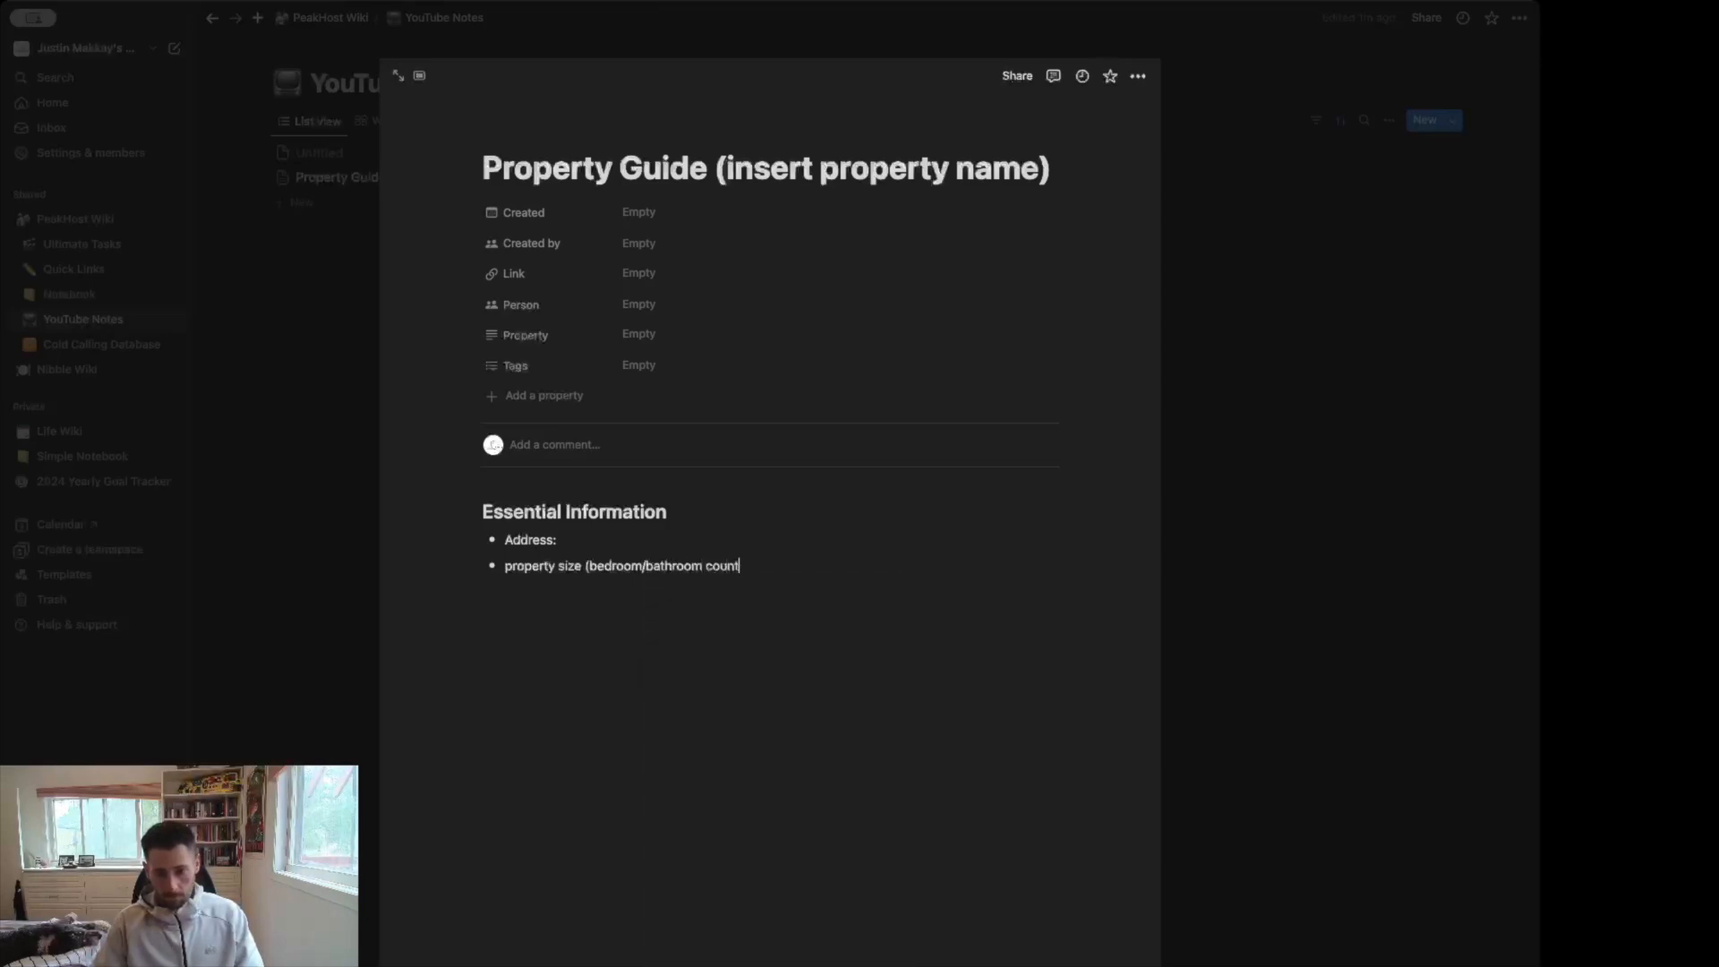
text():)
- Add a "Wifi:" bullet with a nested sub-bullet reading "Wifi Modem Location"
key(Return)
text(Wifi:)
key(Return)
key(Tab)
text(Wifi Modem Location)
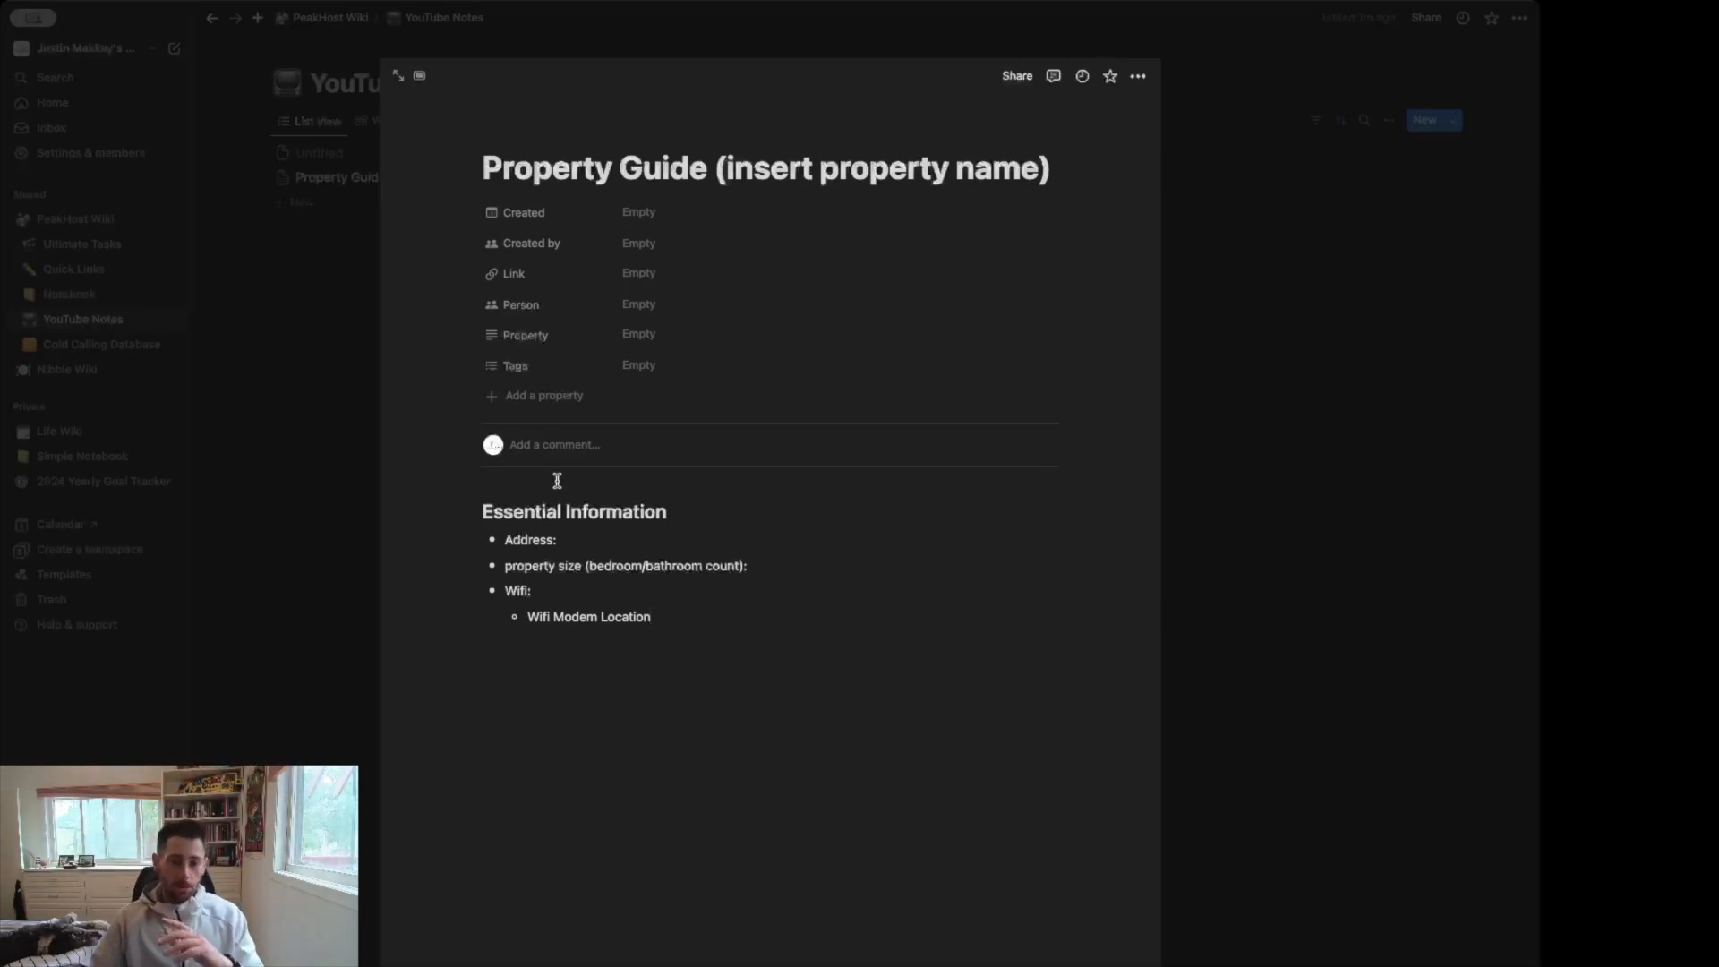
- Capitalize the first letter of the property size bullet so it starts with "Property"
click(516, 566)
key(BackSpace)
text(P)
click(594, 541)
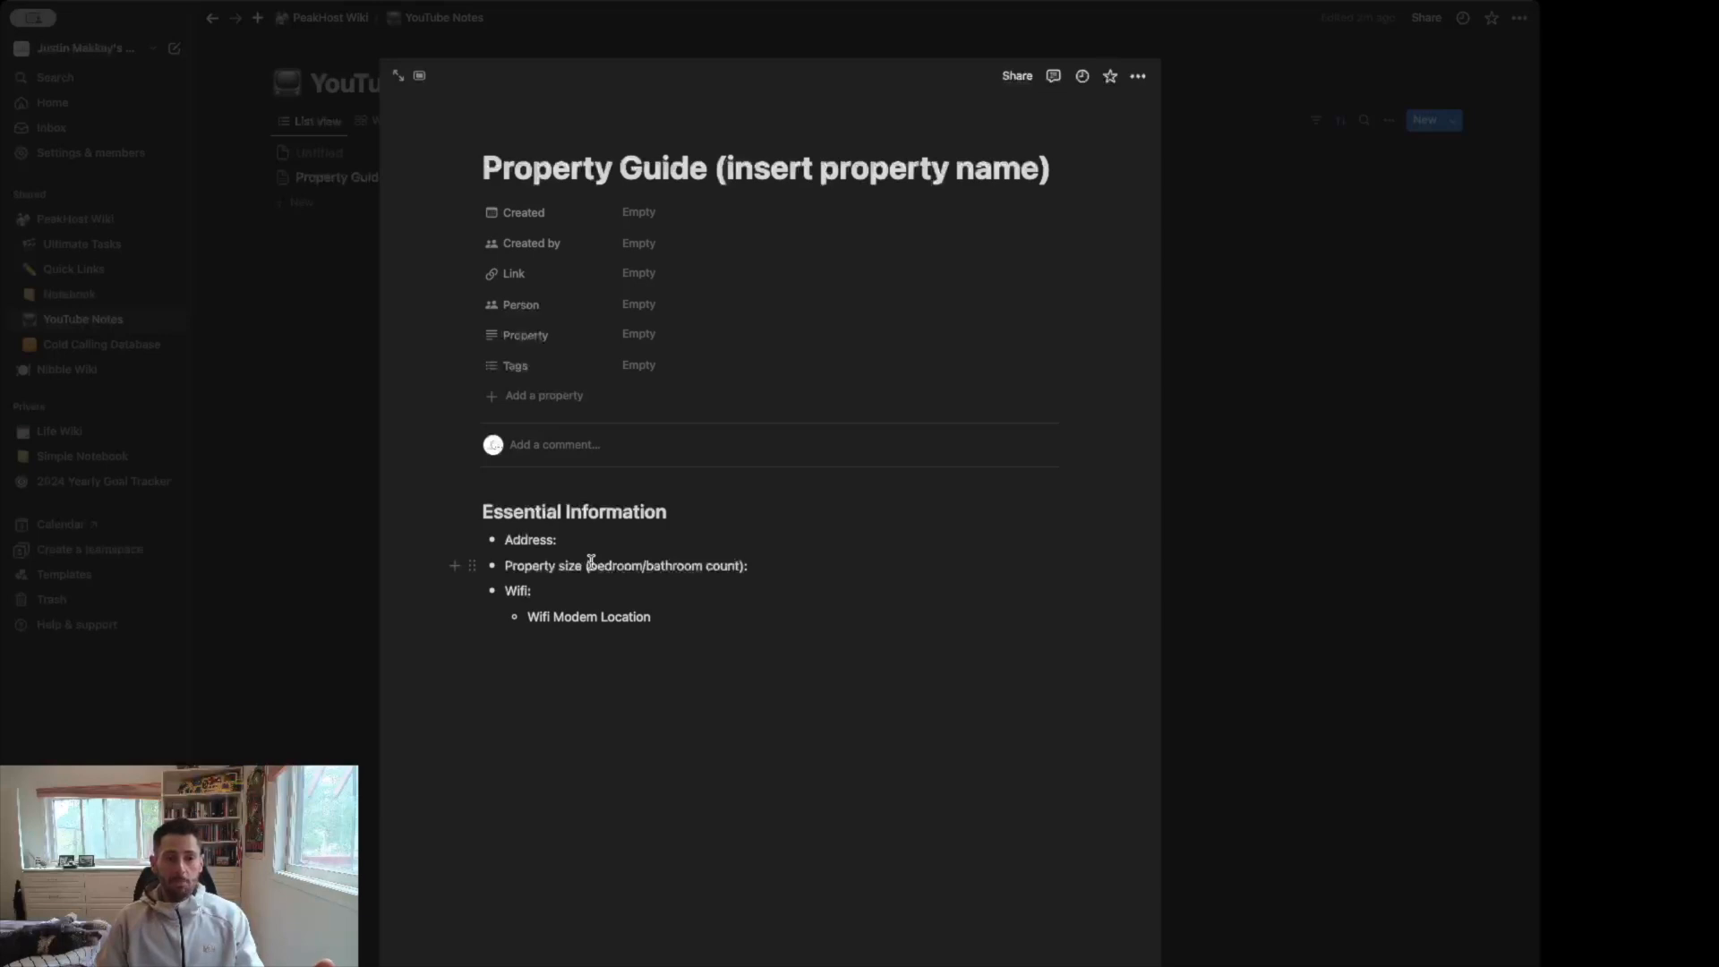
- Extend the parentheses in the property size bullet with "/# of guests/# of beds & sizes" after the bathroom count
click(740, 566)
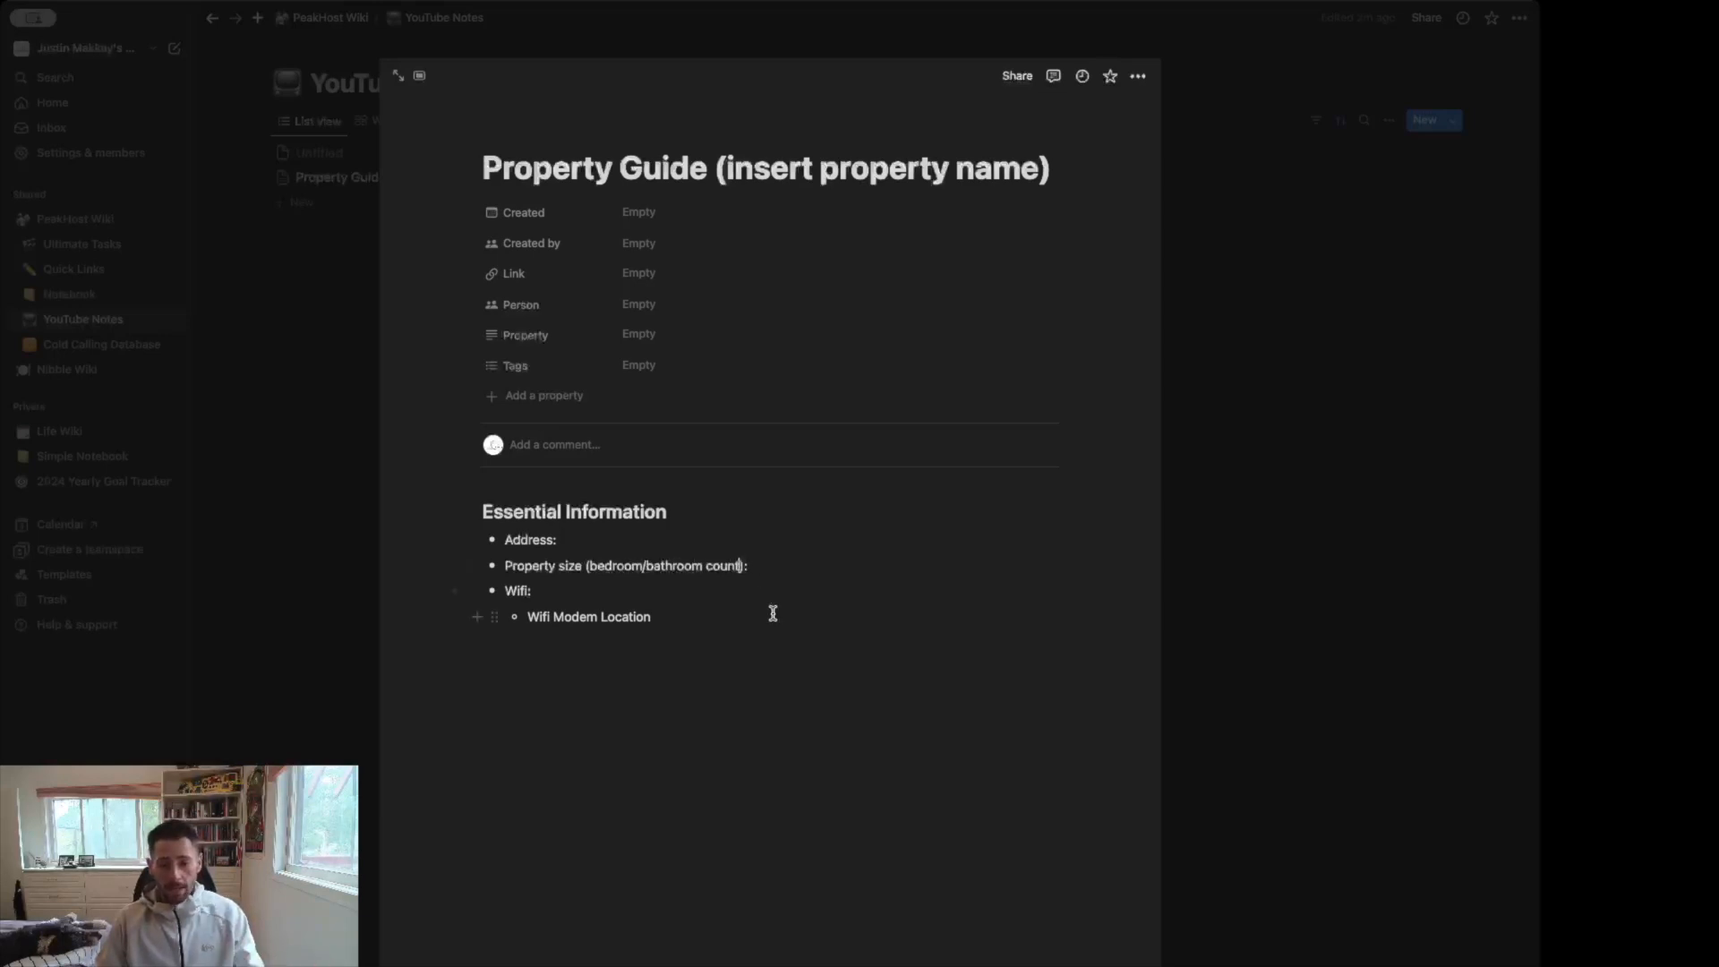
text(/# o)
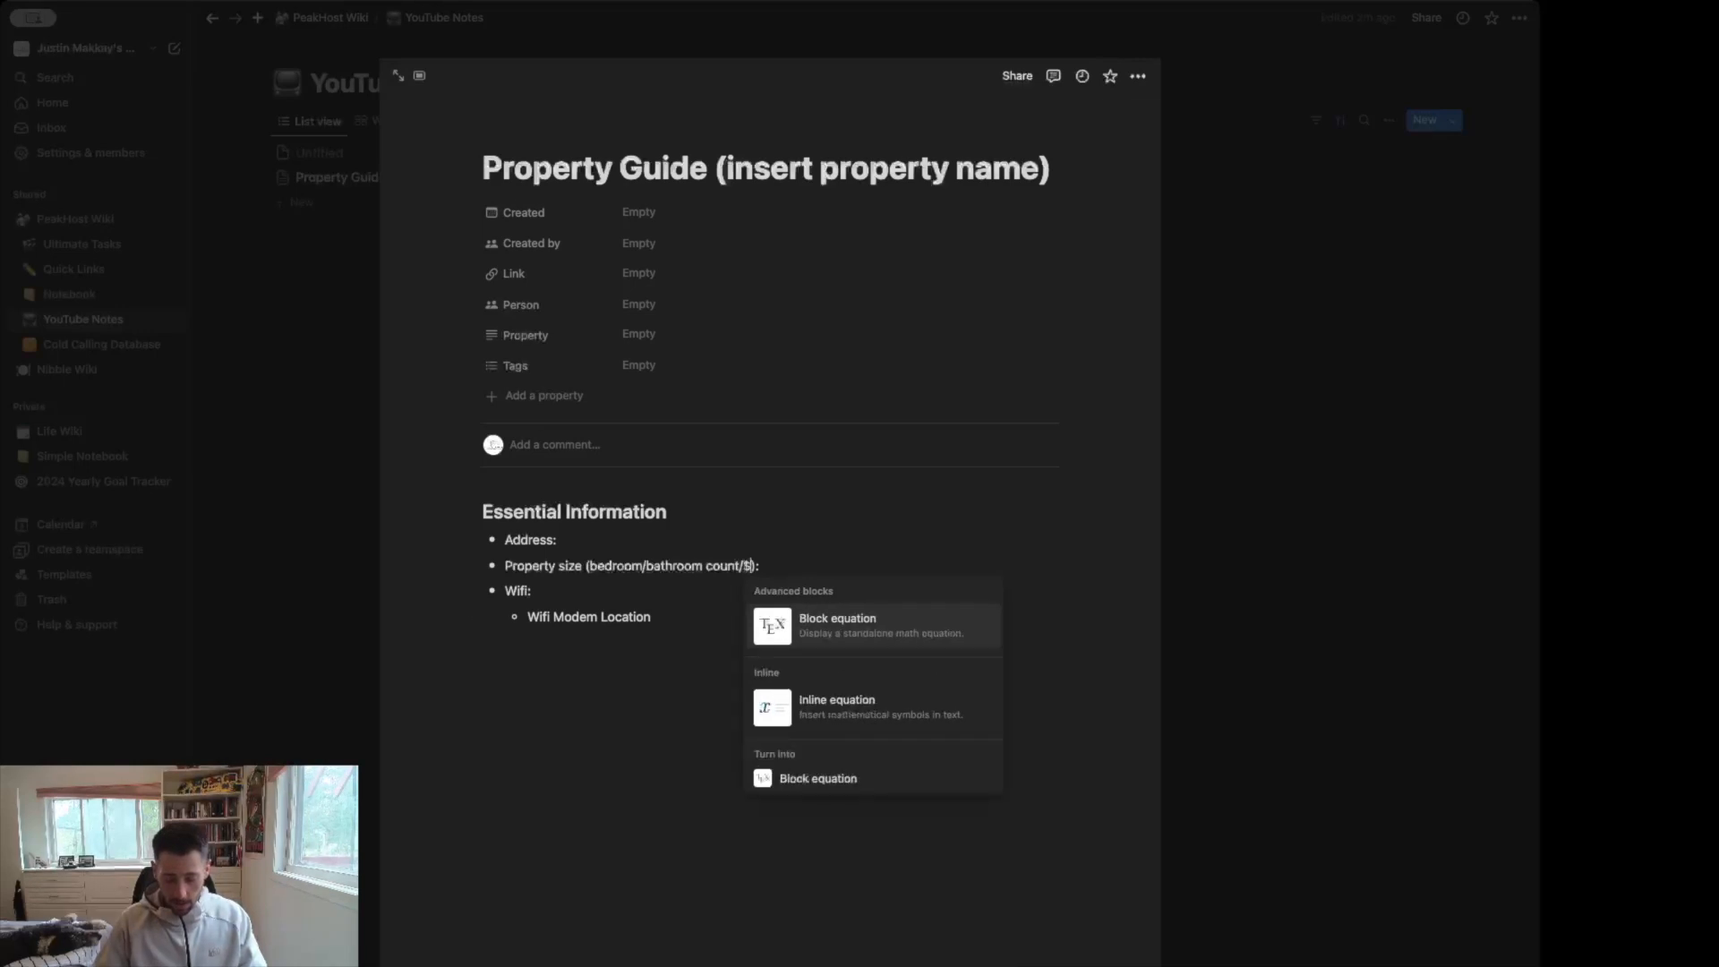
text(f guests)
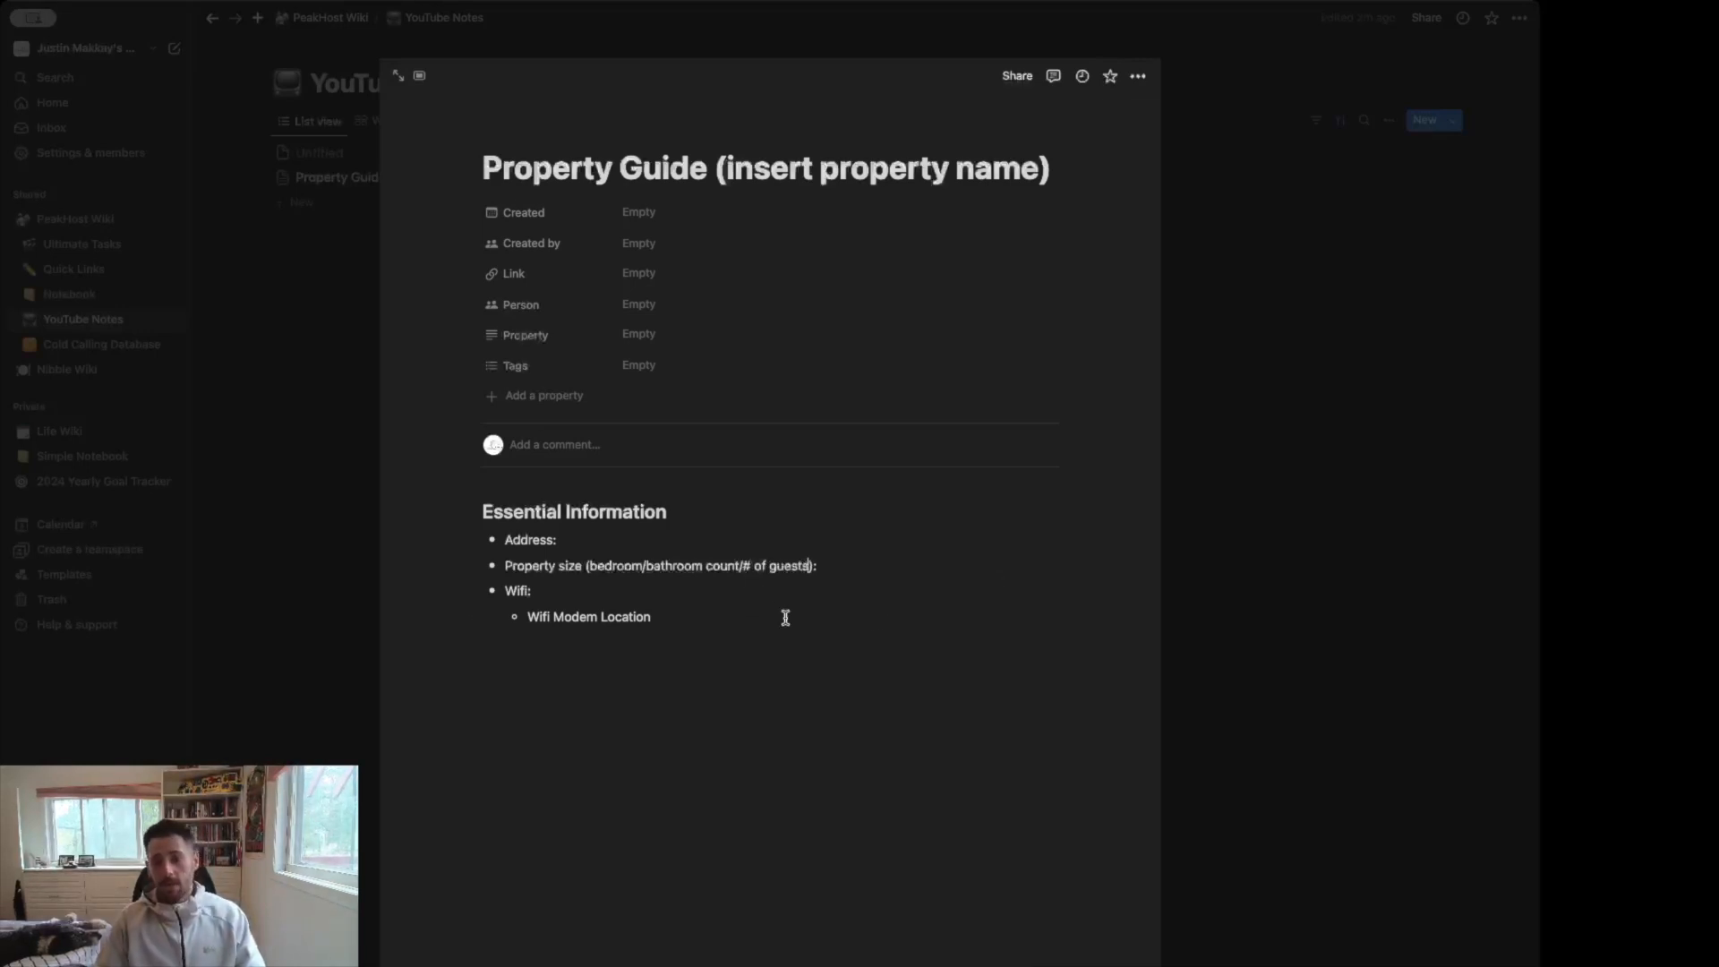
click(858, 567)
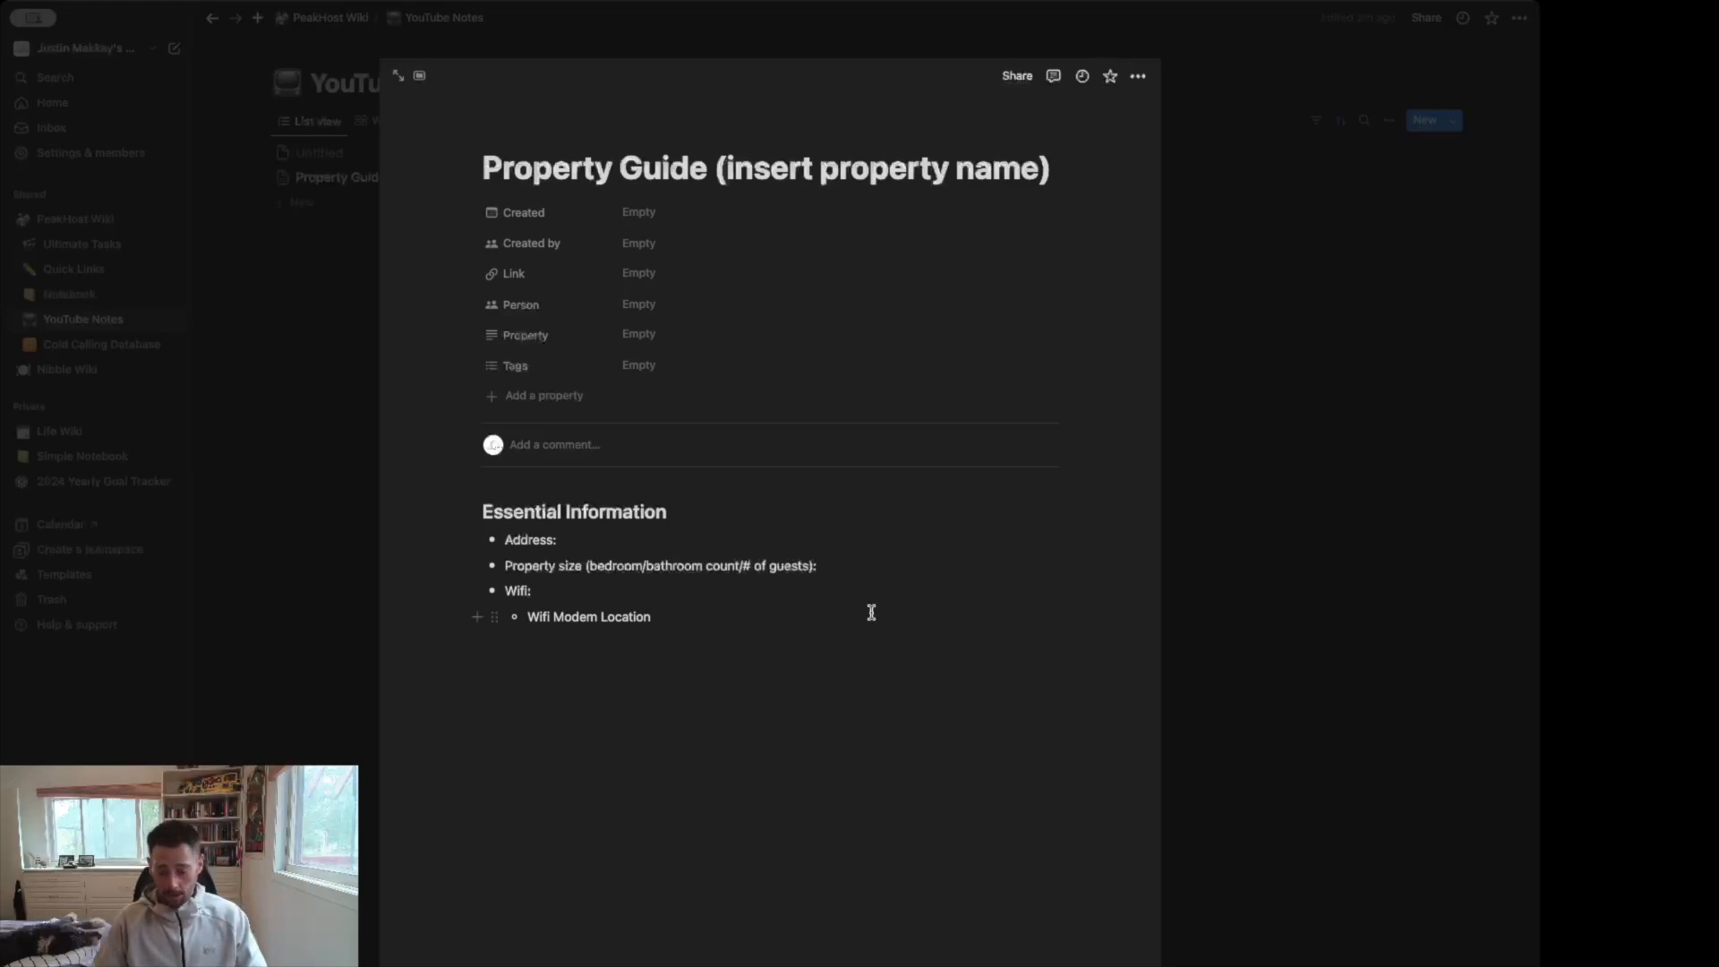
text(/# of be)
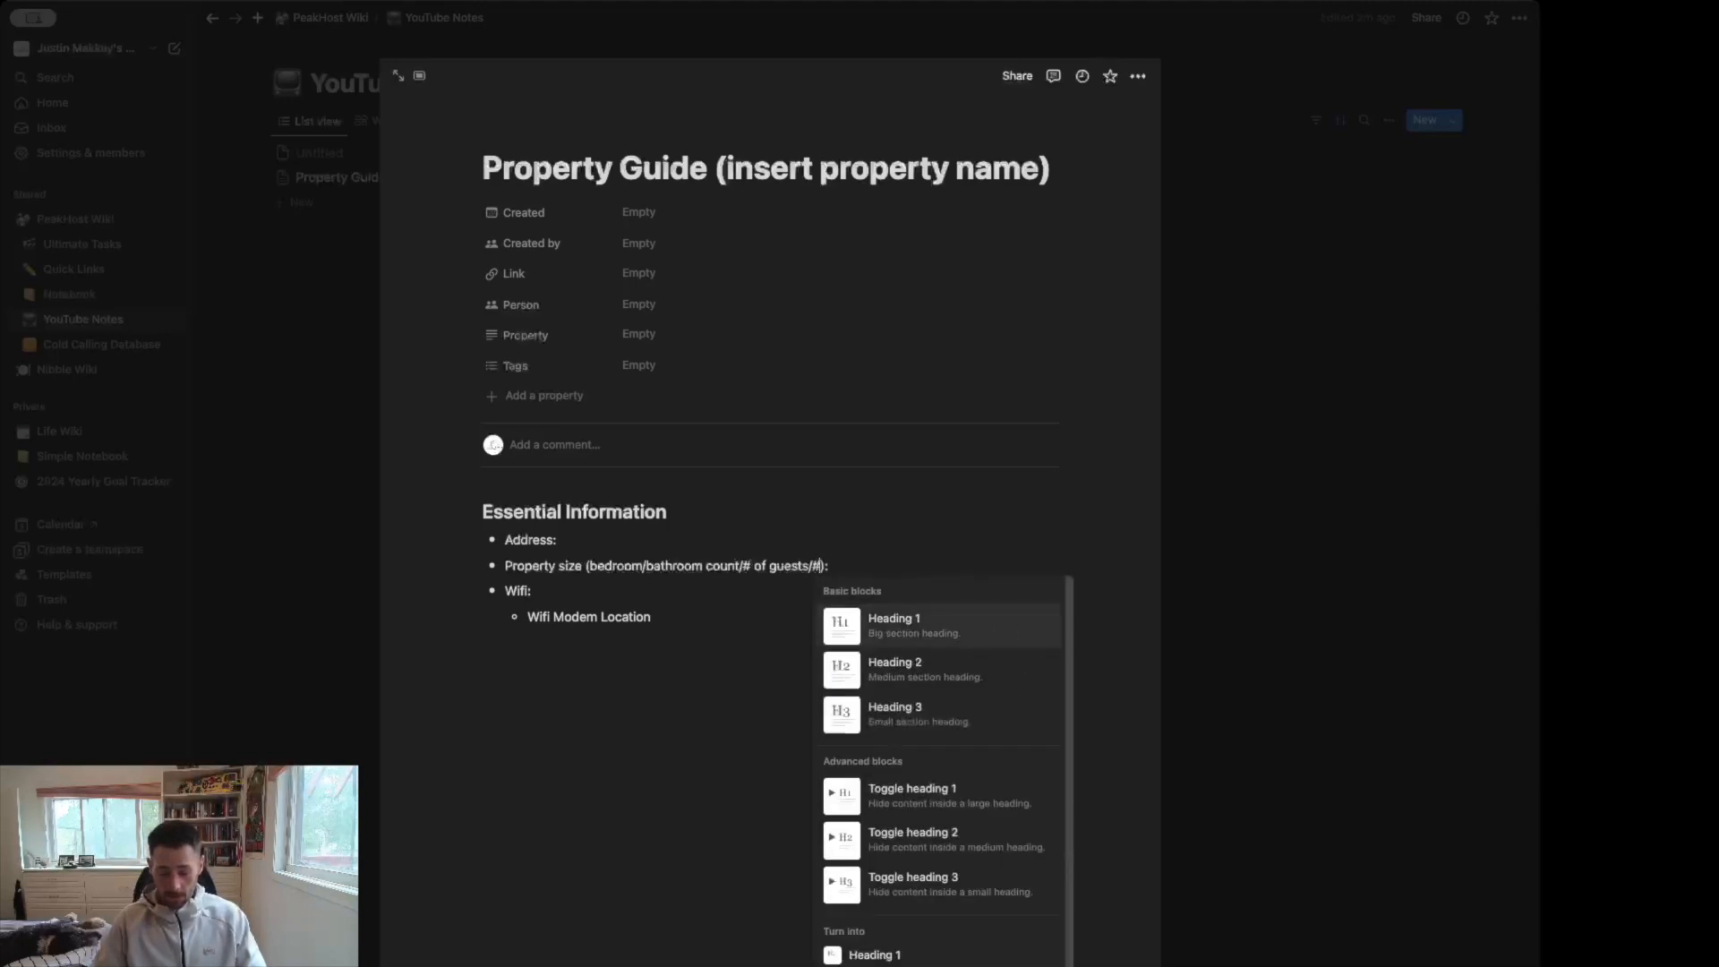
text(ds & )
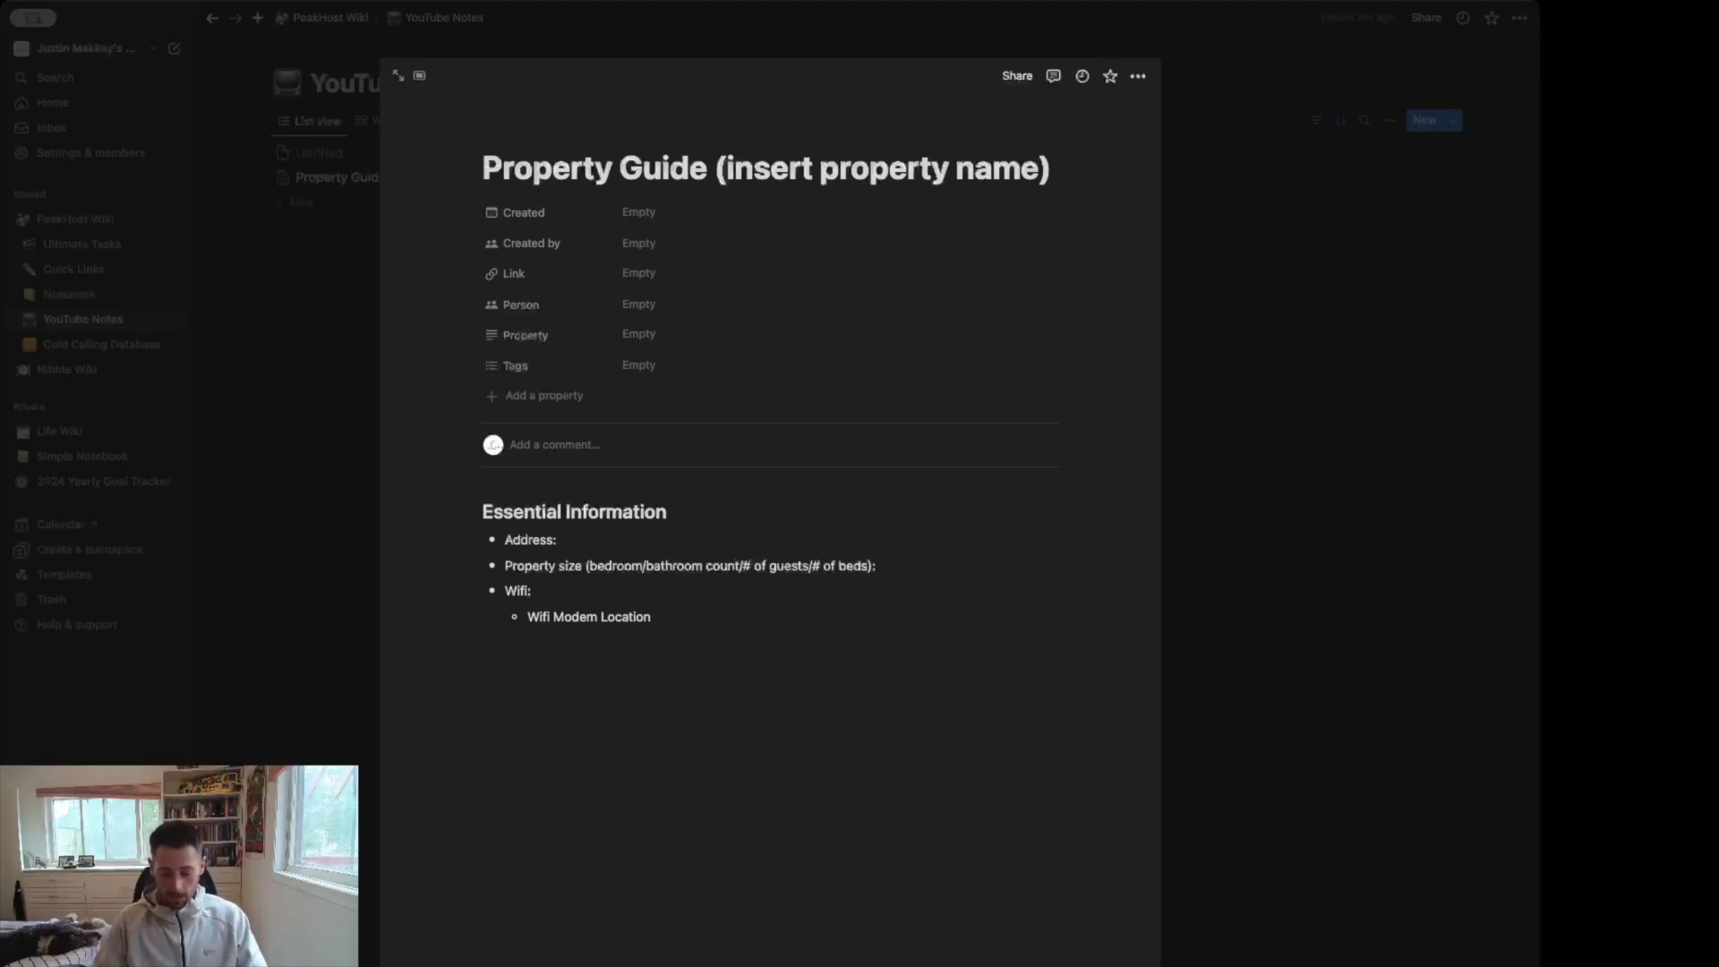
text(sizes)
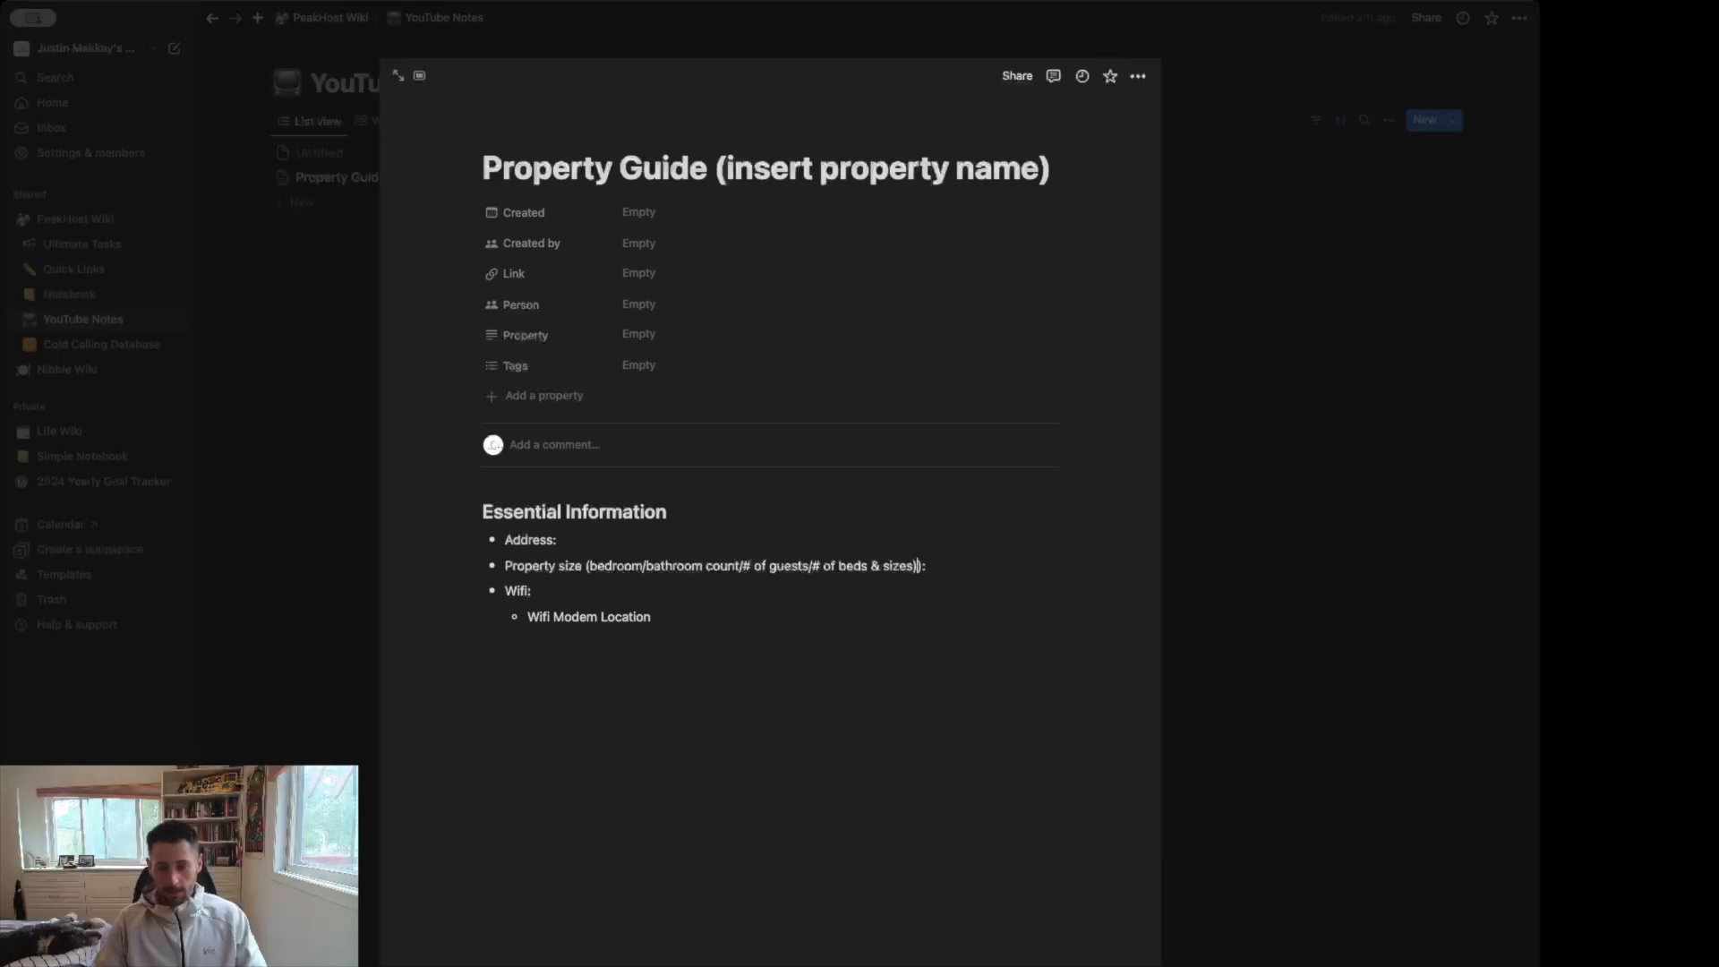
key(BackSpace)
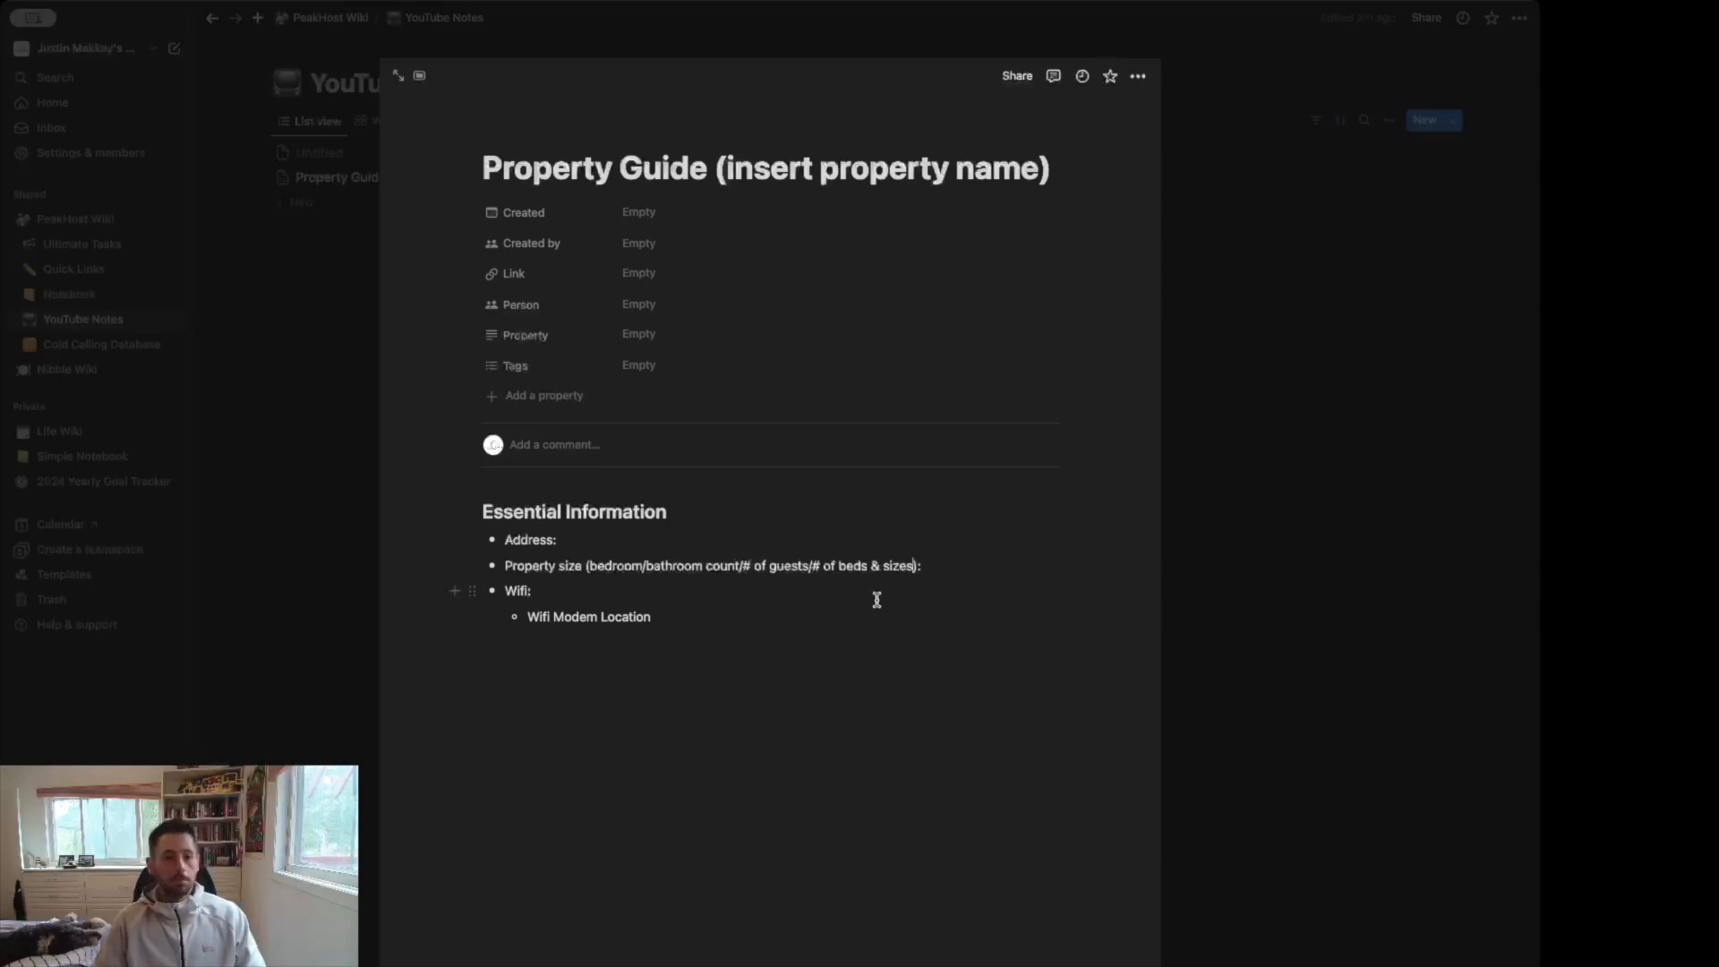
click(936, 569)
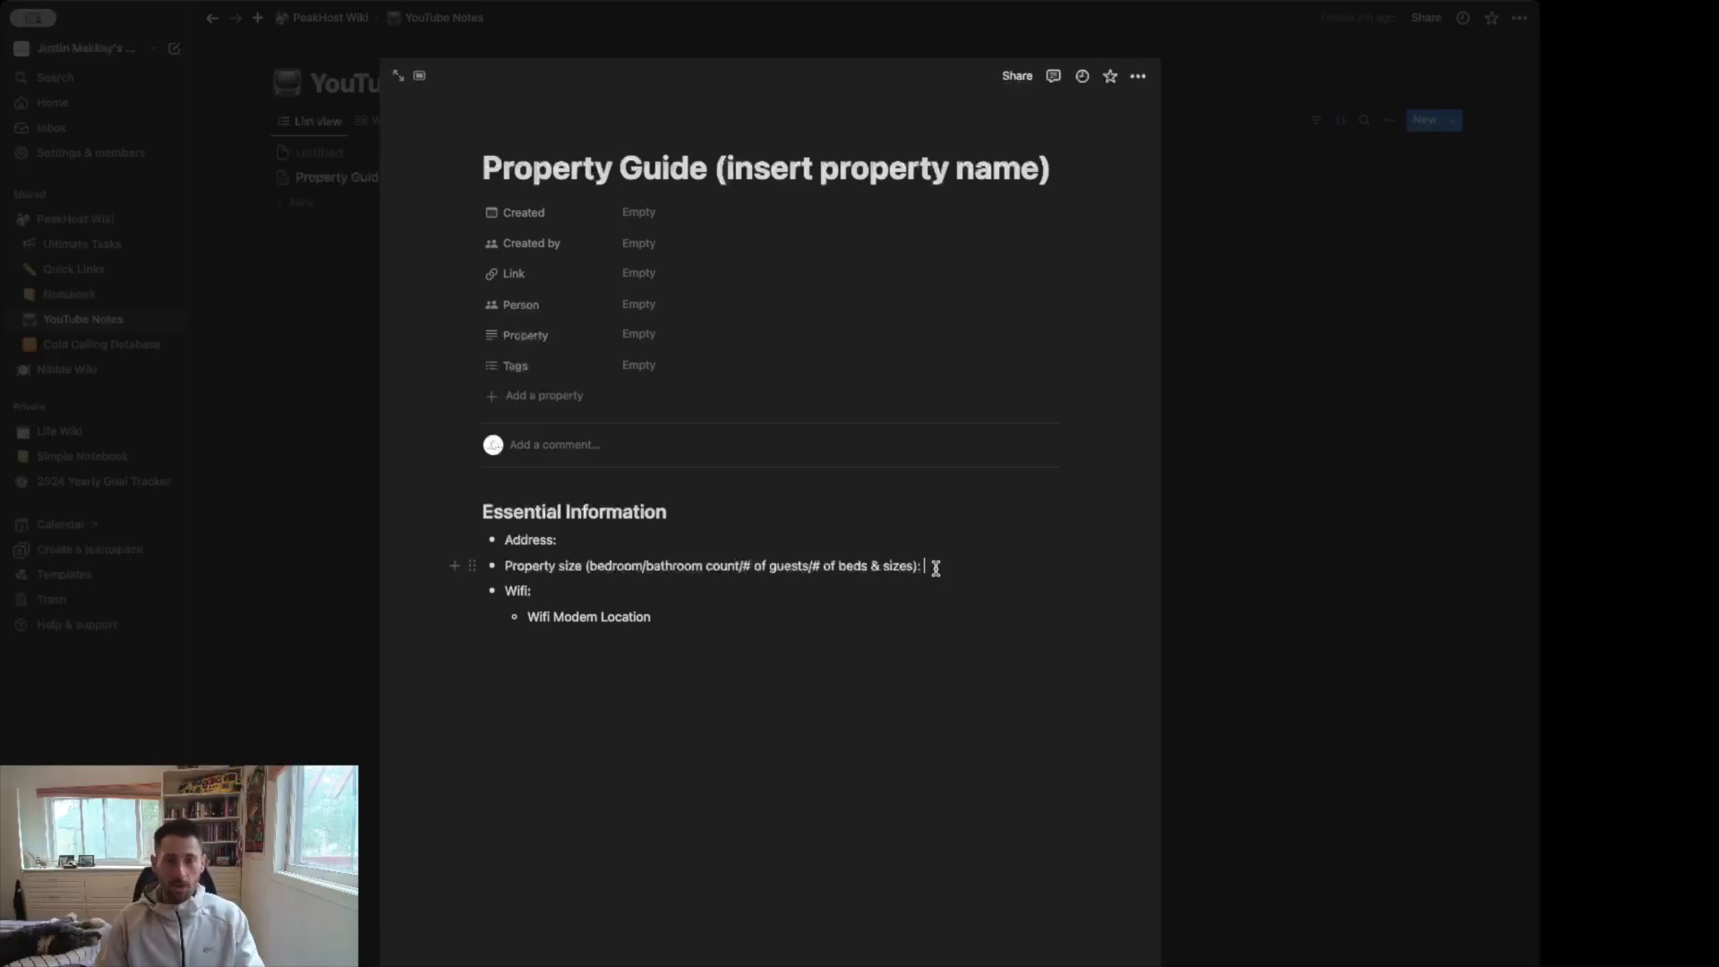
- Append "username & password" to the Wifi bullet and end the Wifi Modem Location sub-bullet with a colon
click(729, 592)
text(ussername & password)
click(549, 593)
key(BackSpace)
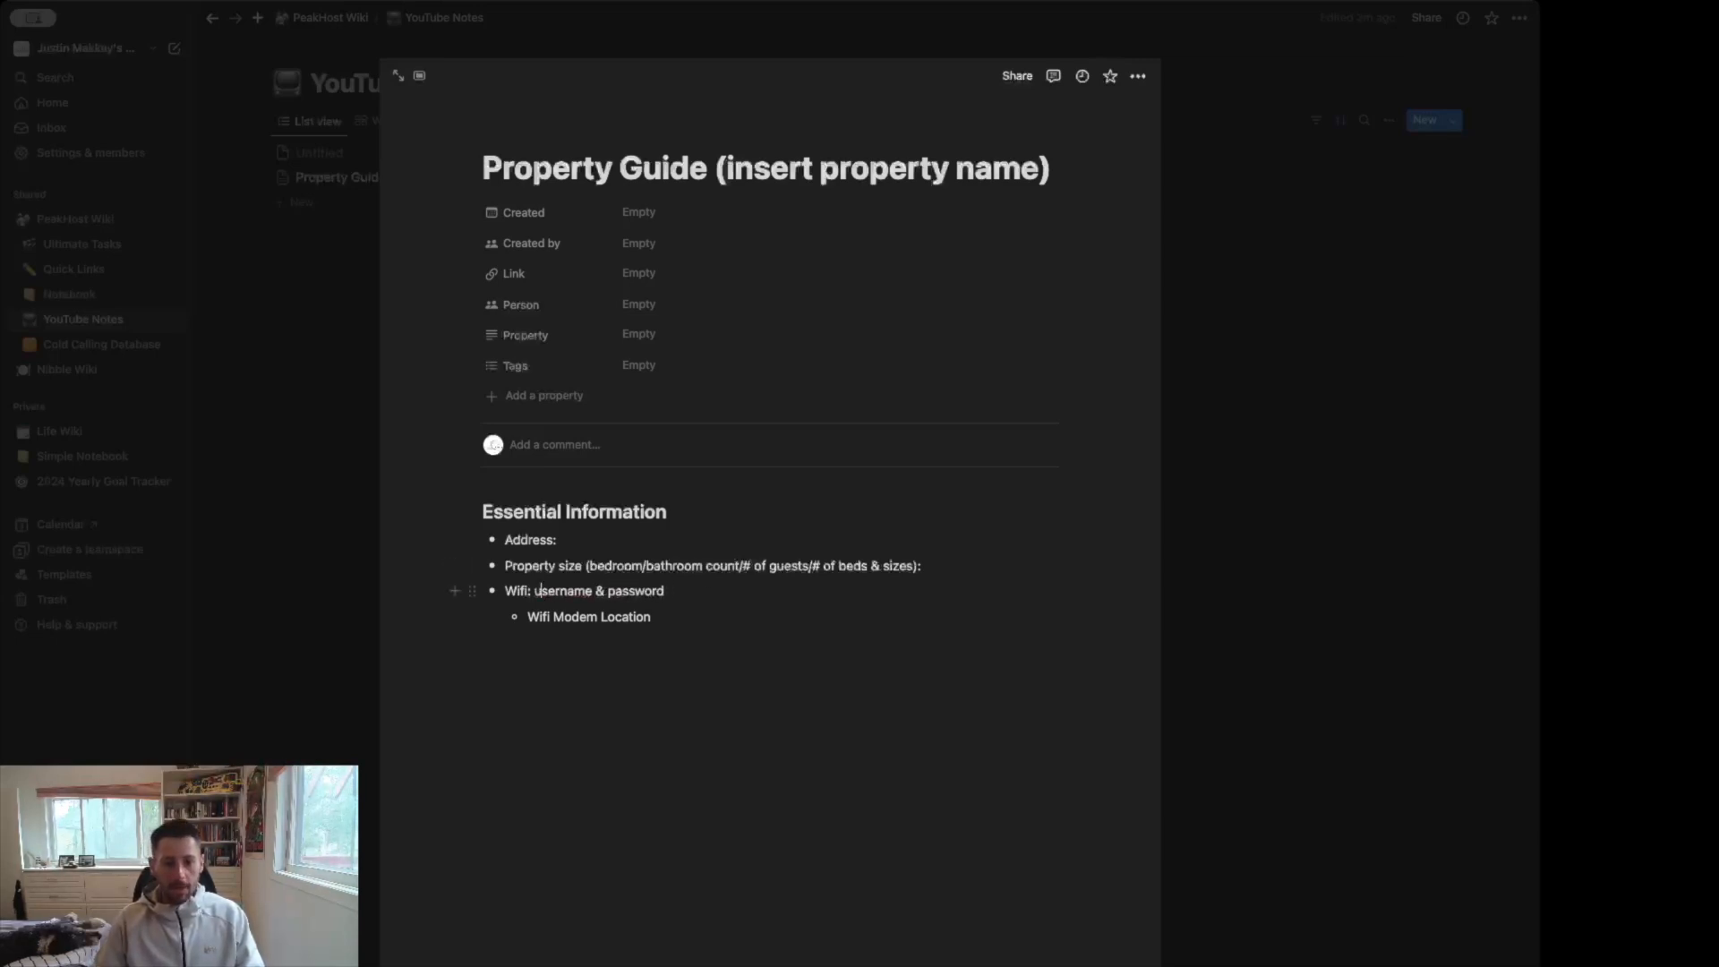
click(653, 612)
text(:)
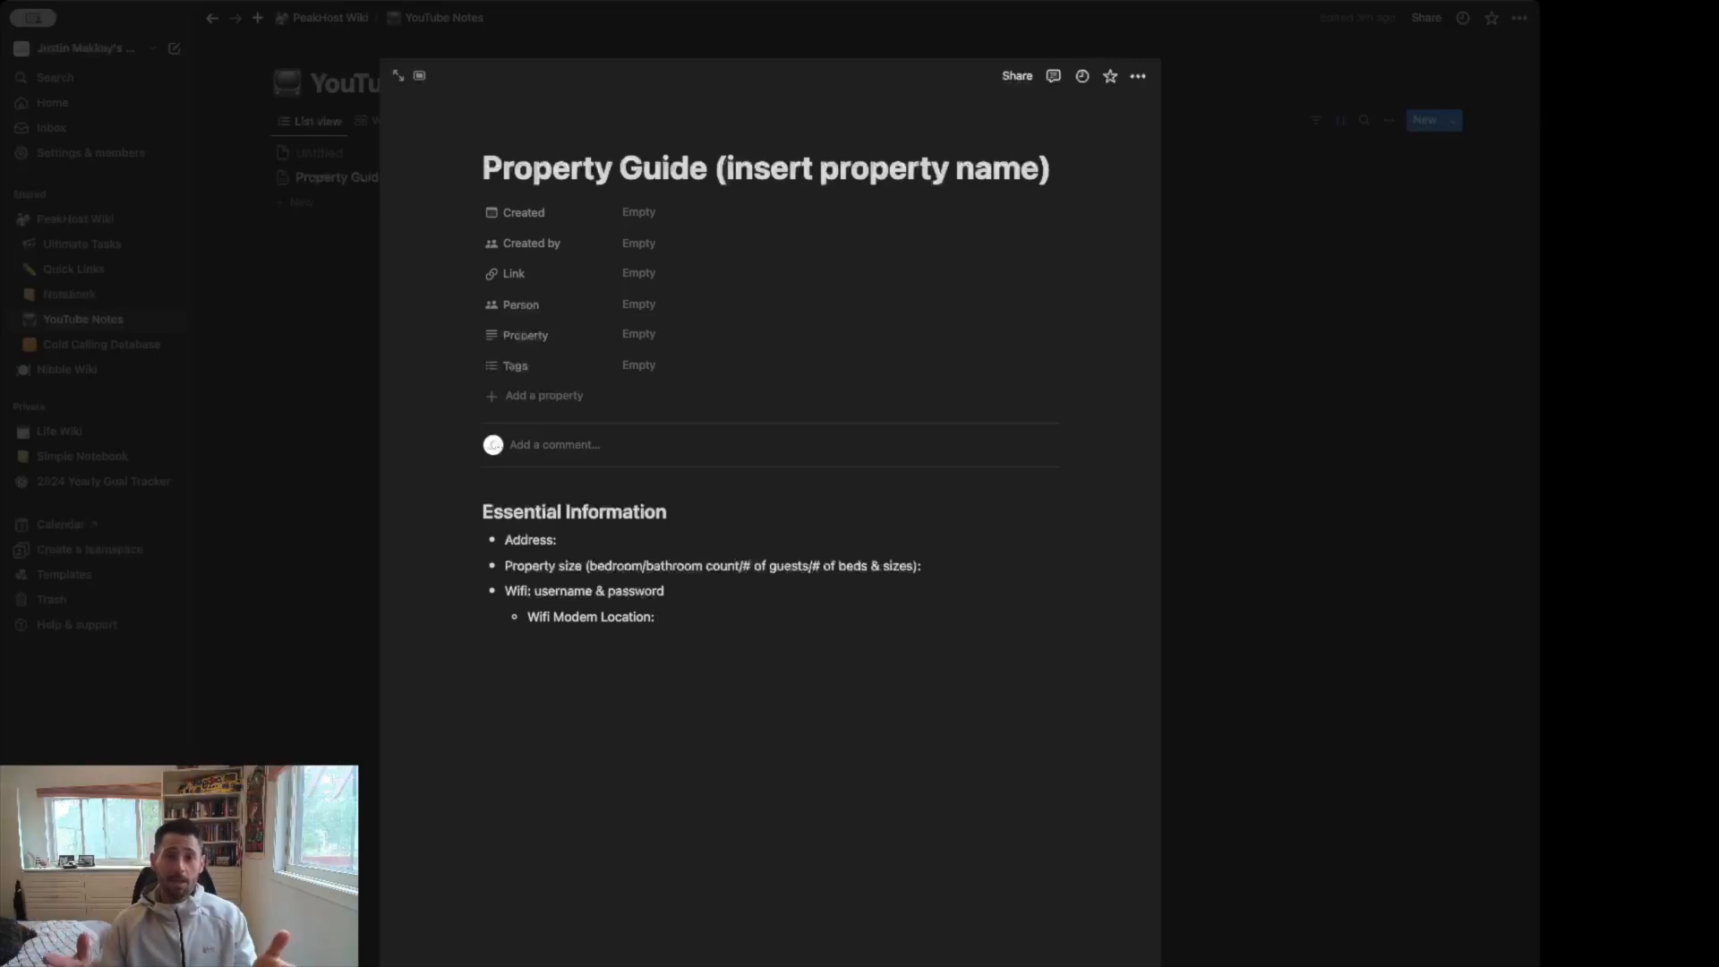
- Add two top-level bullets below the Wifi item: "Trash/recycling location and days:" and "Coffee maker:"
key(Return)
key(shift+Tab)
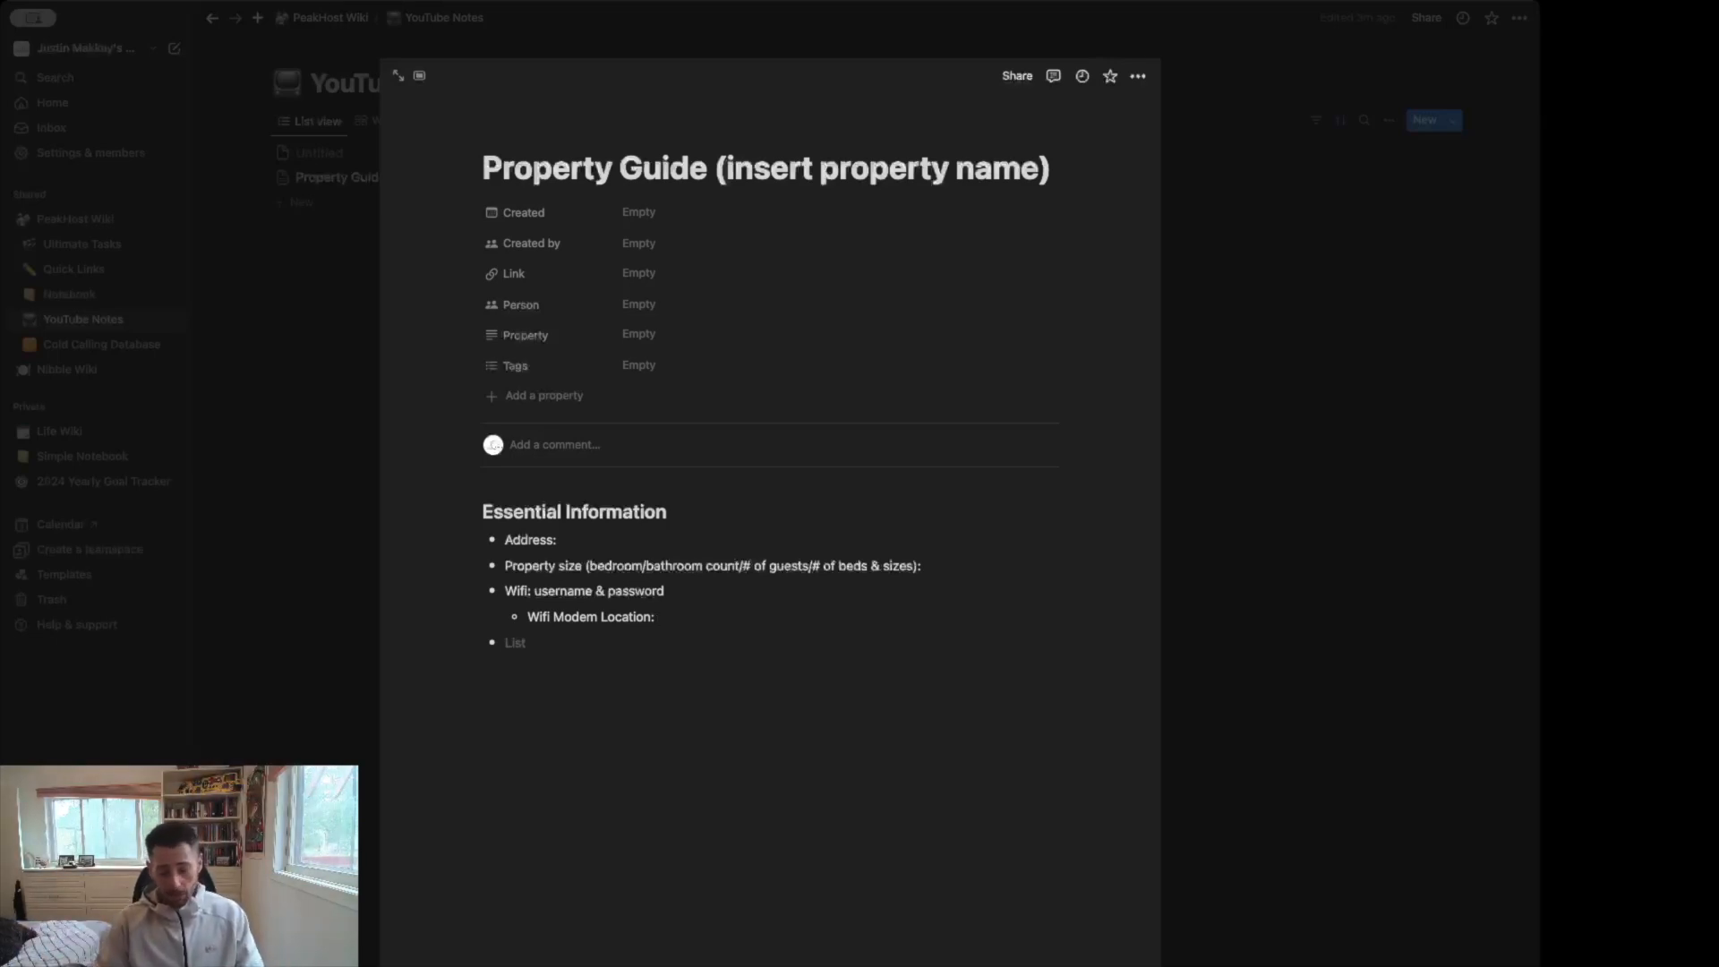
text(Trash)
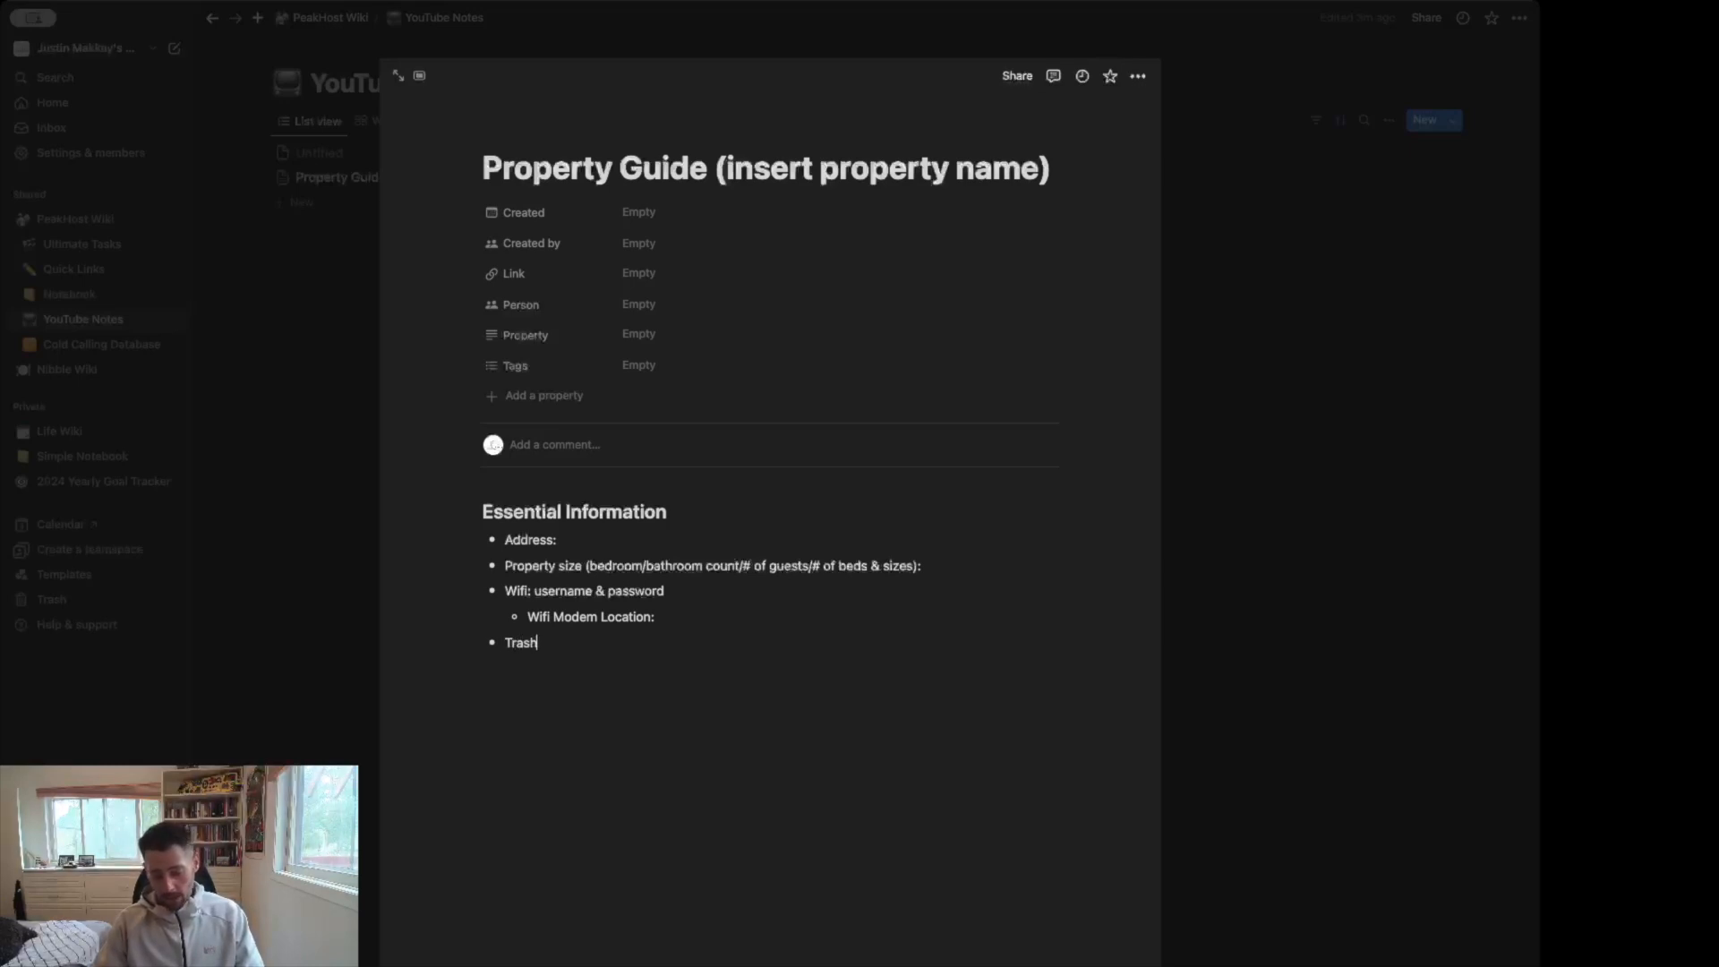
text(/recycling l)
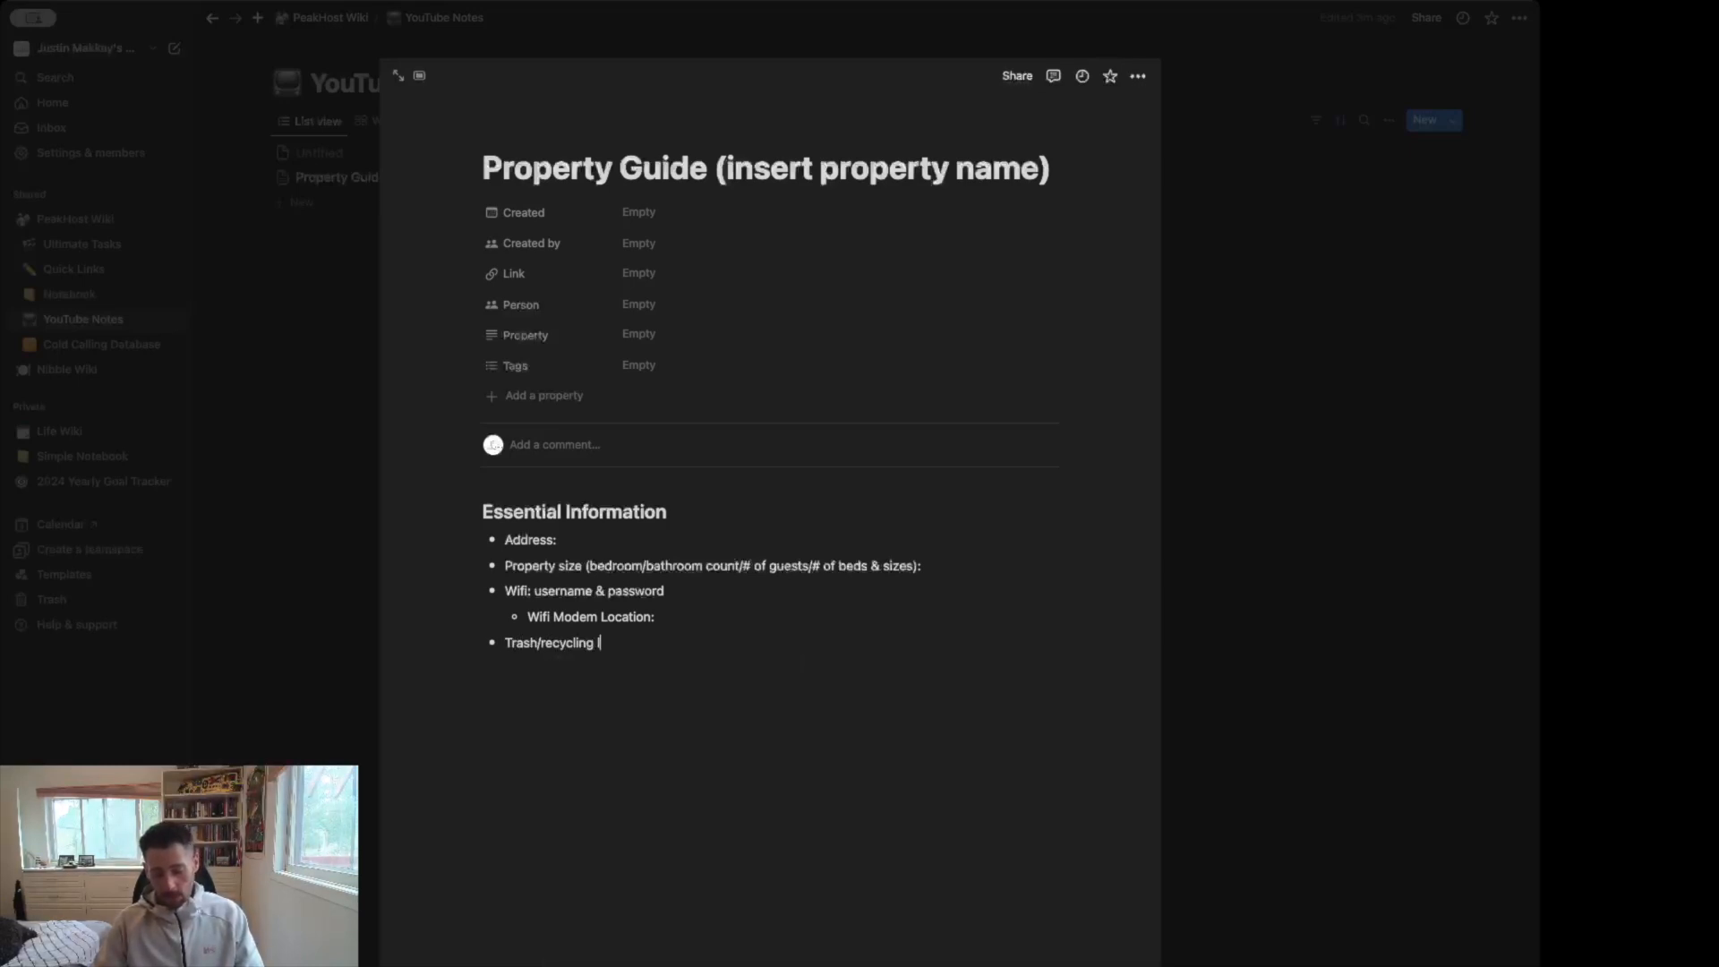
text(ocation and days:)
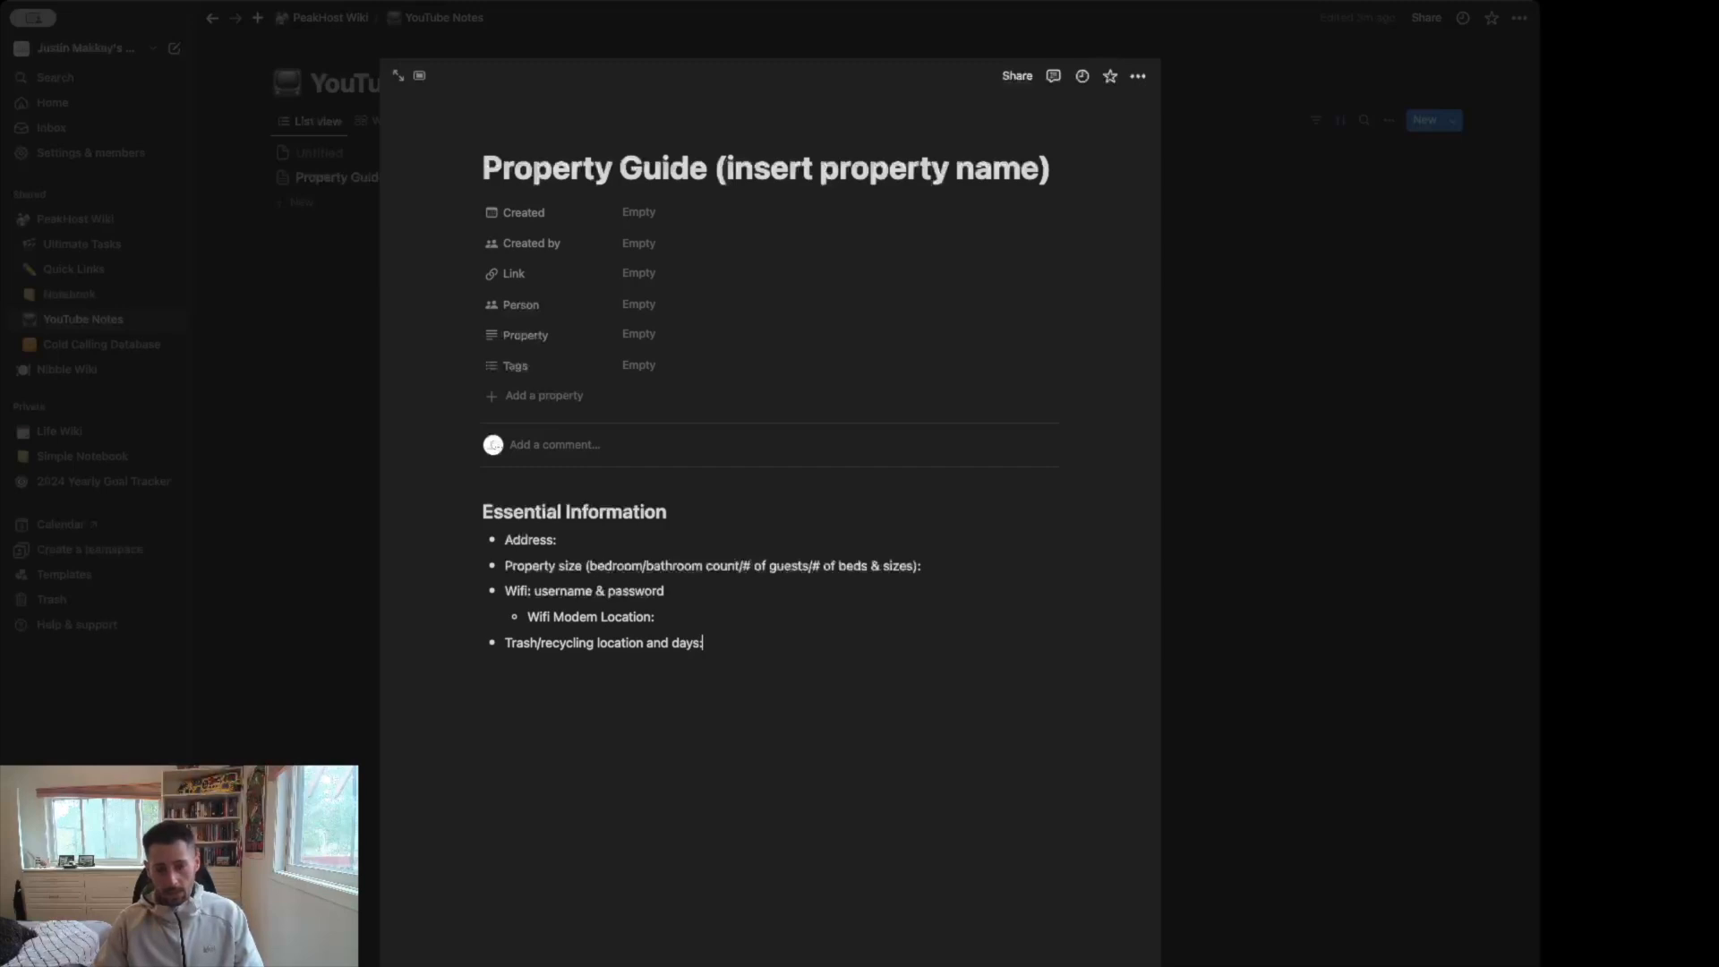
key(Return)
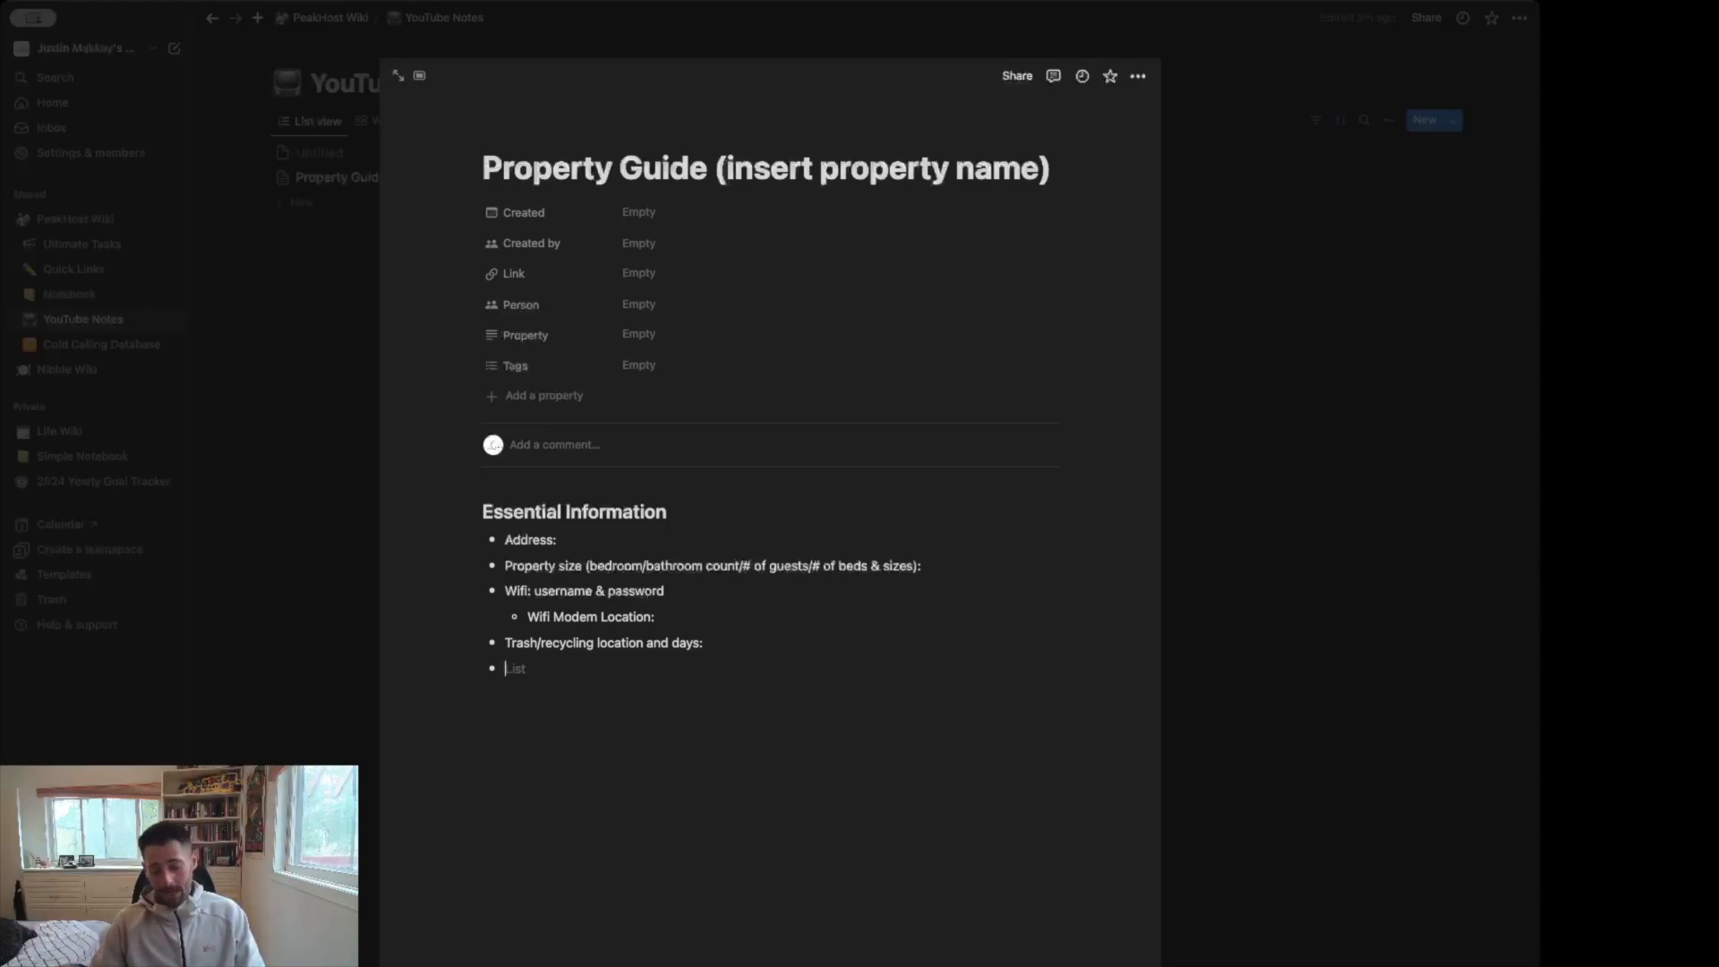
text(Coffee maker:)
- Add a bullet below the coffee maker item reading "Special instructions (pool, game room, hot tub, pickle ball court, etc.):"
key(Return)
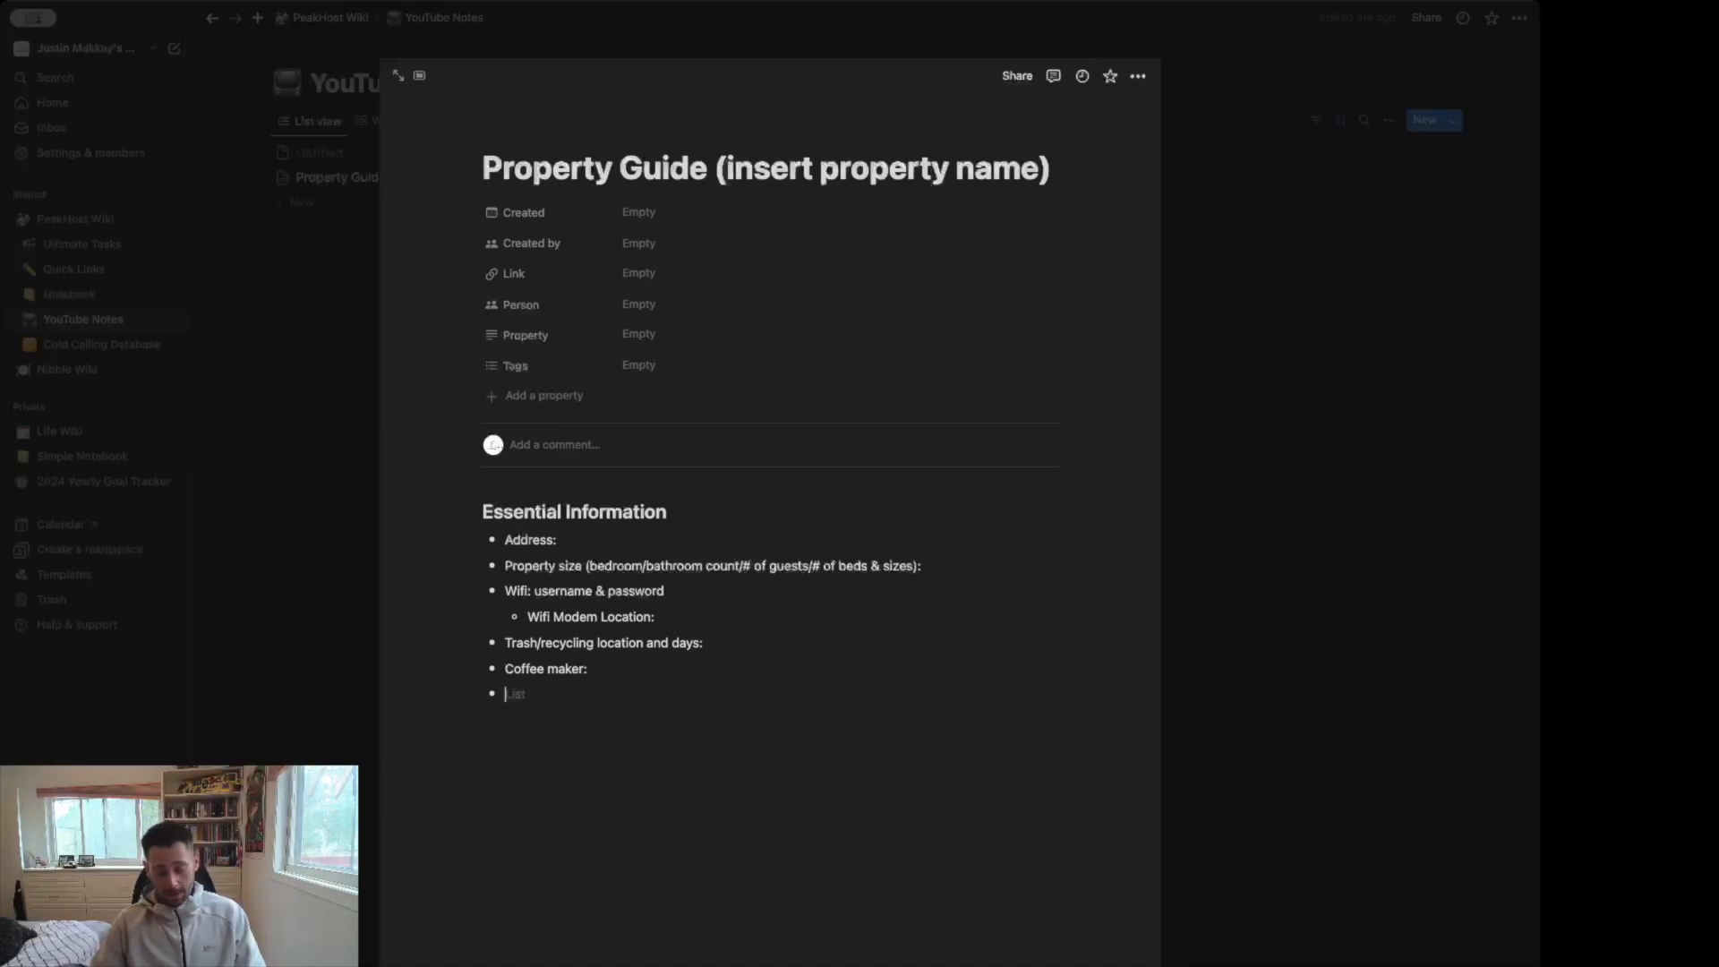
text(Special ins)
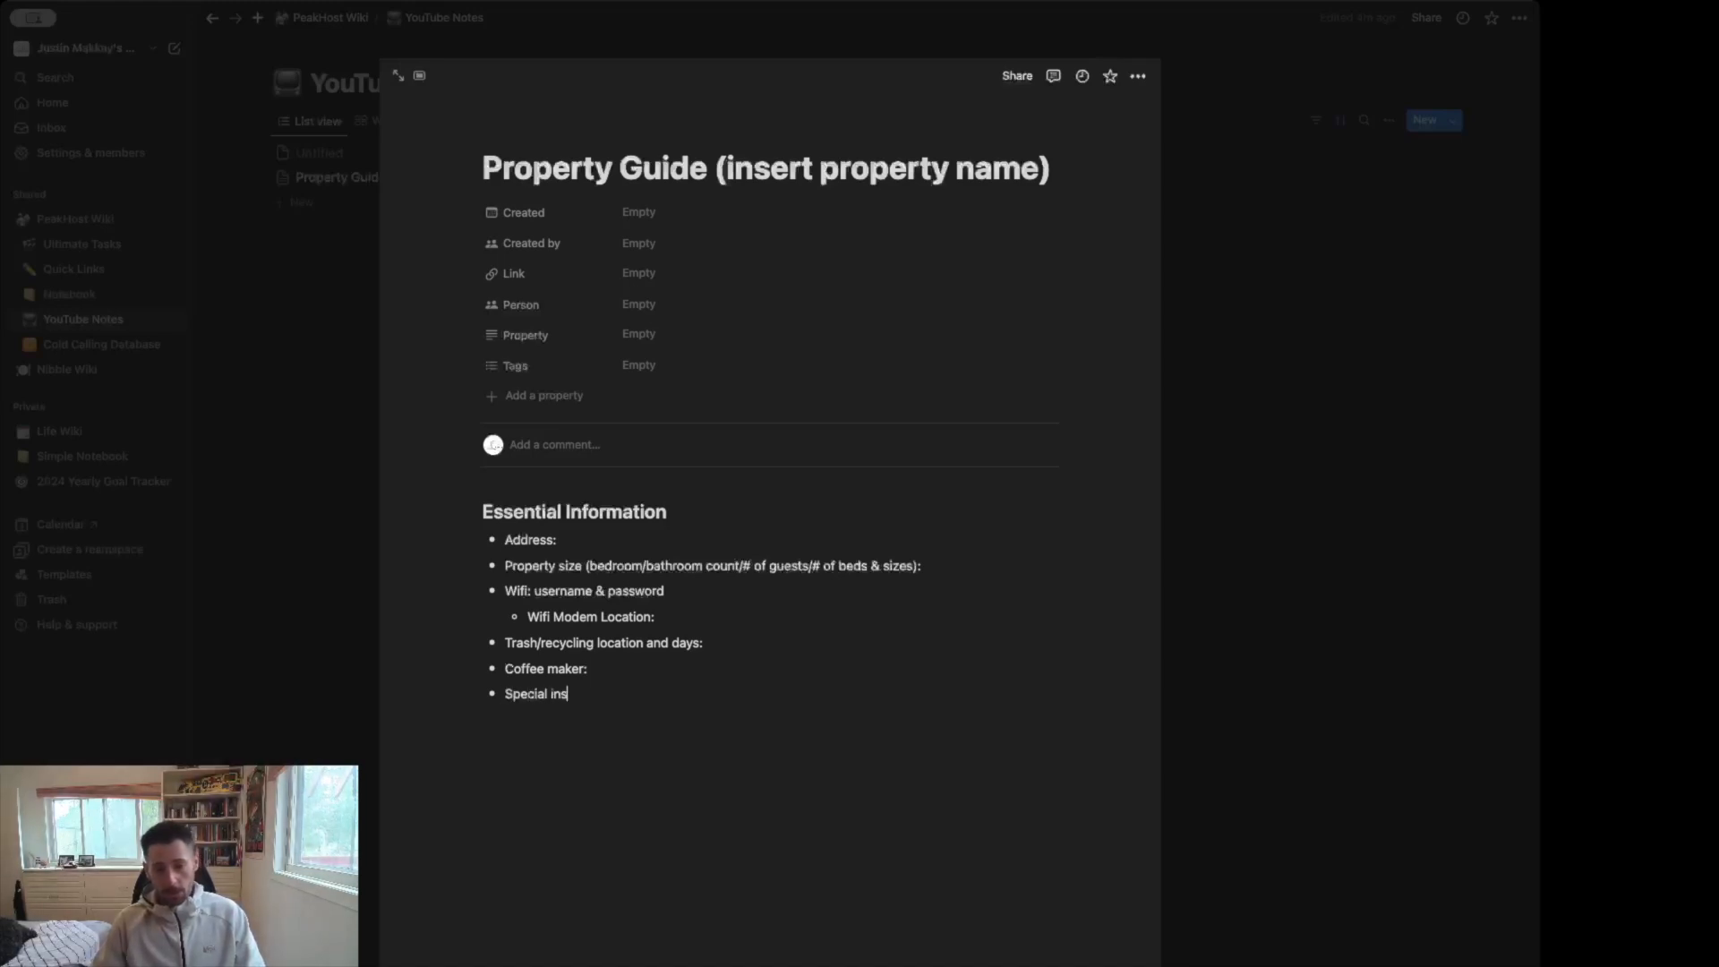
text(tructions:)
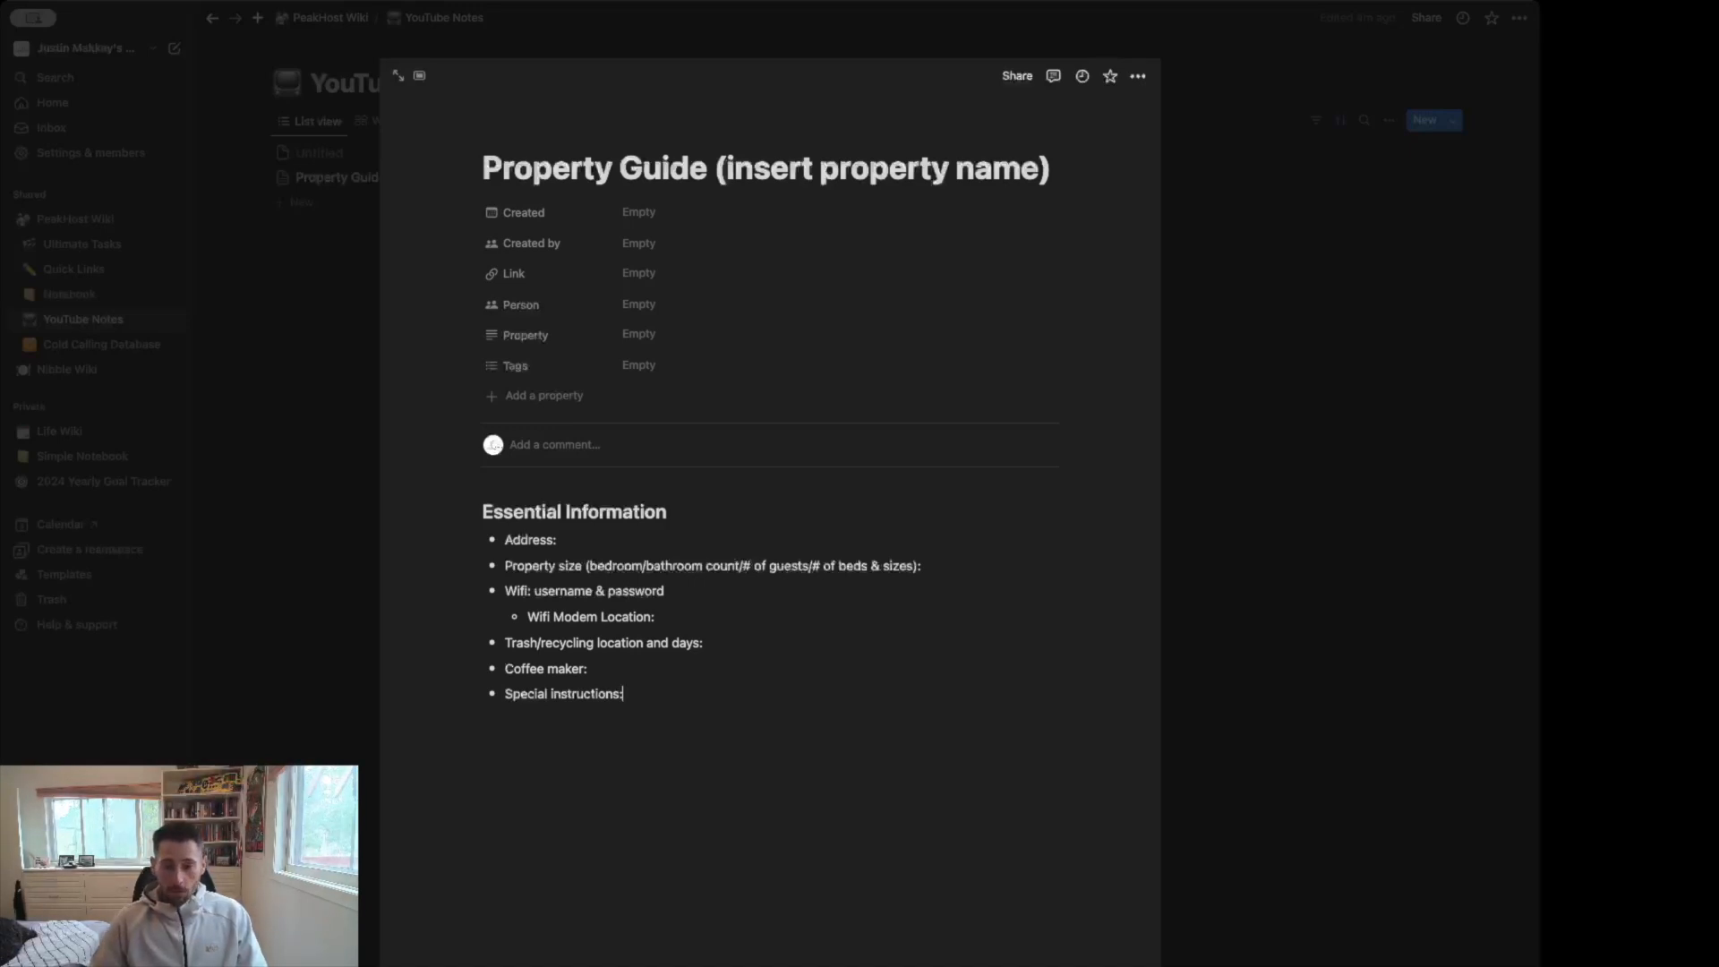
key(BackSpace)
text((pool, gha)
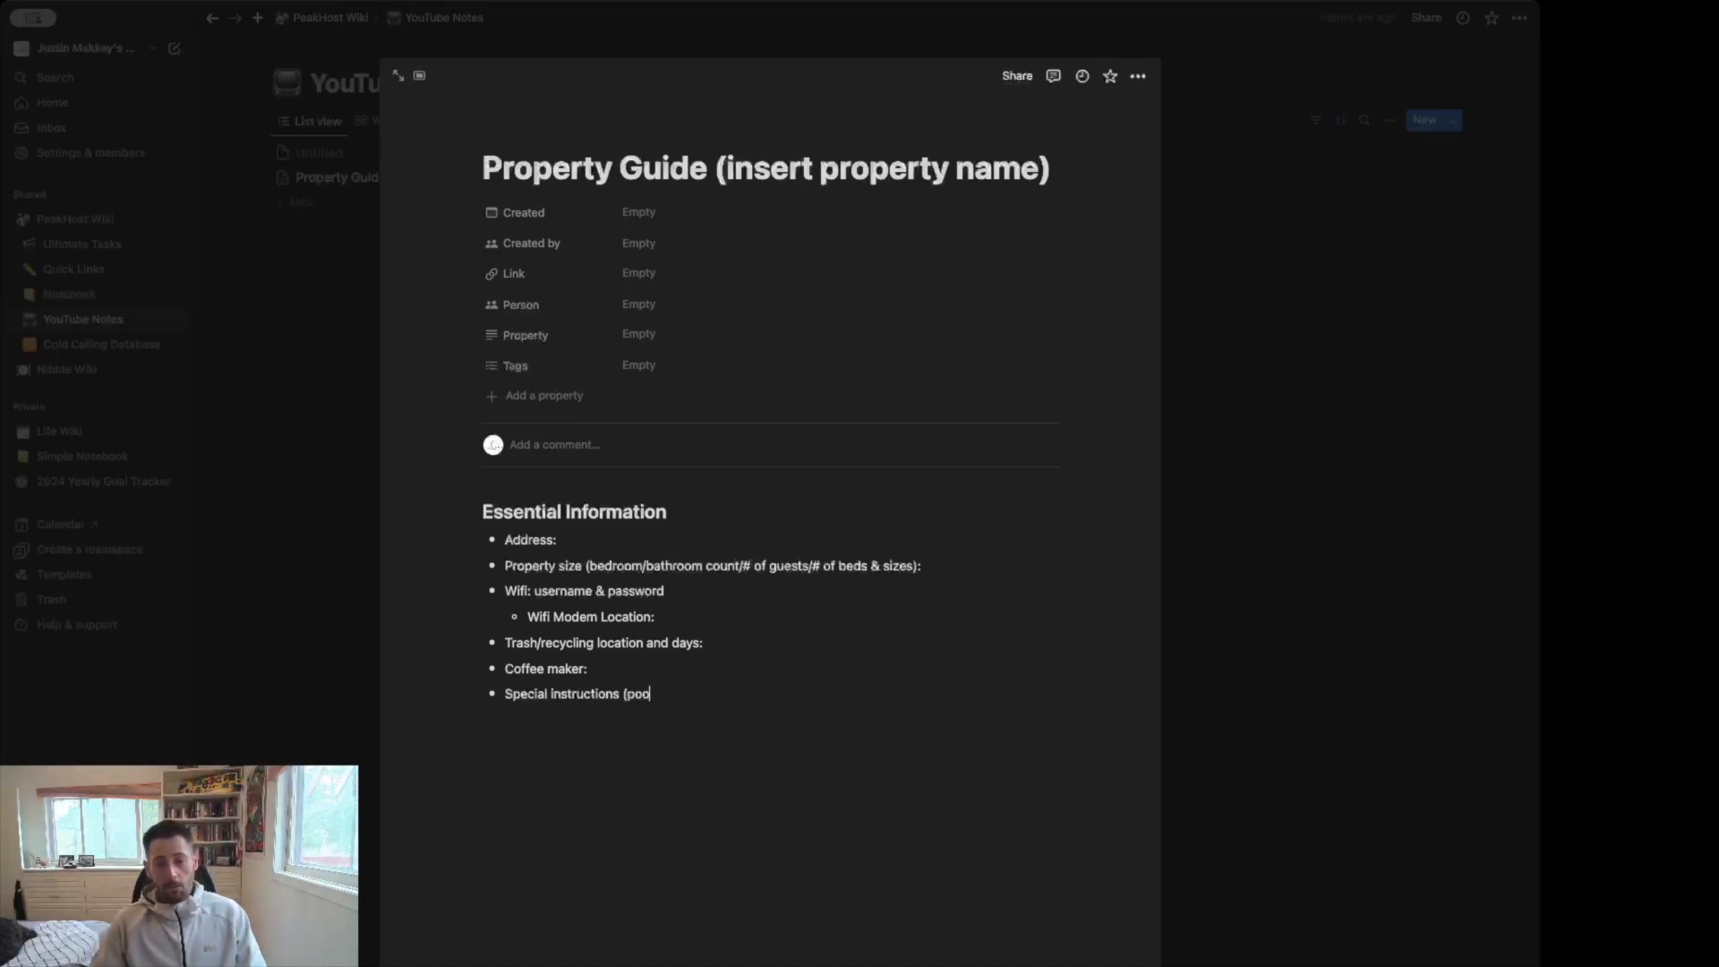
key(BackSpace)
key(BackSpace)
text(ame roo)
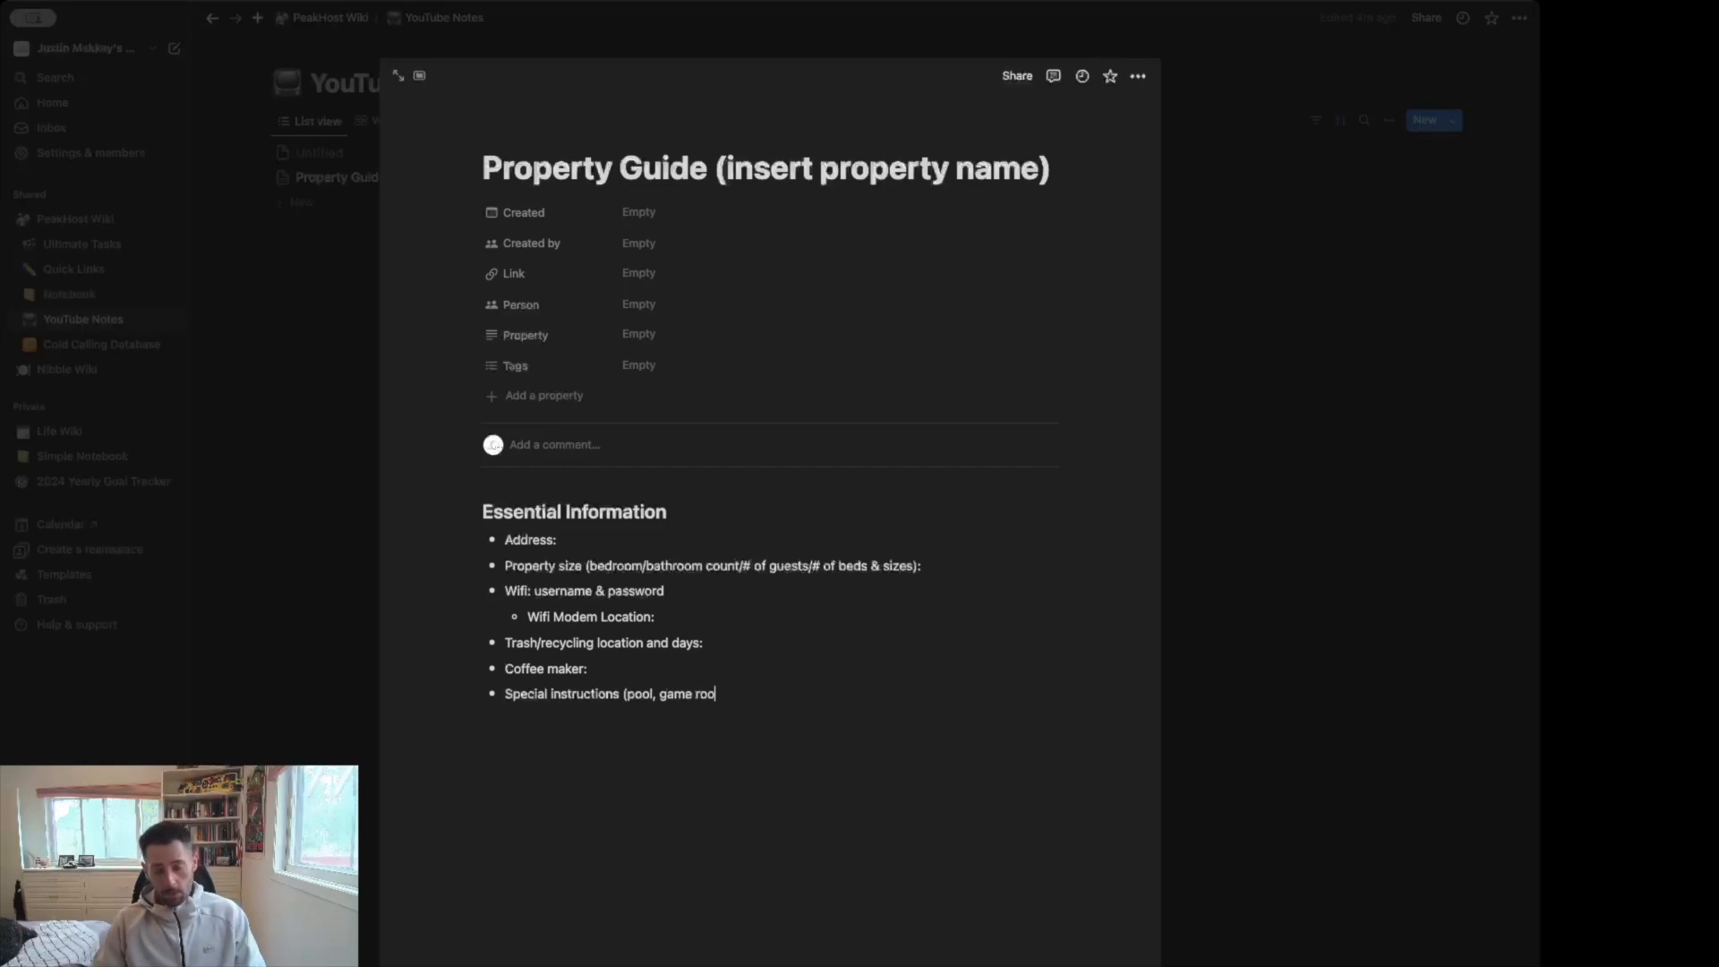
text(m, hot t)
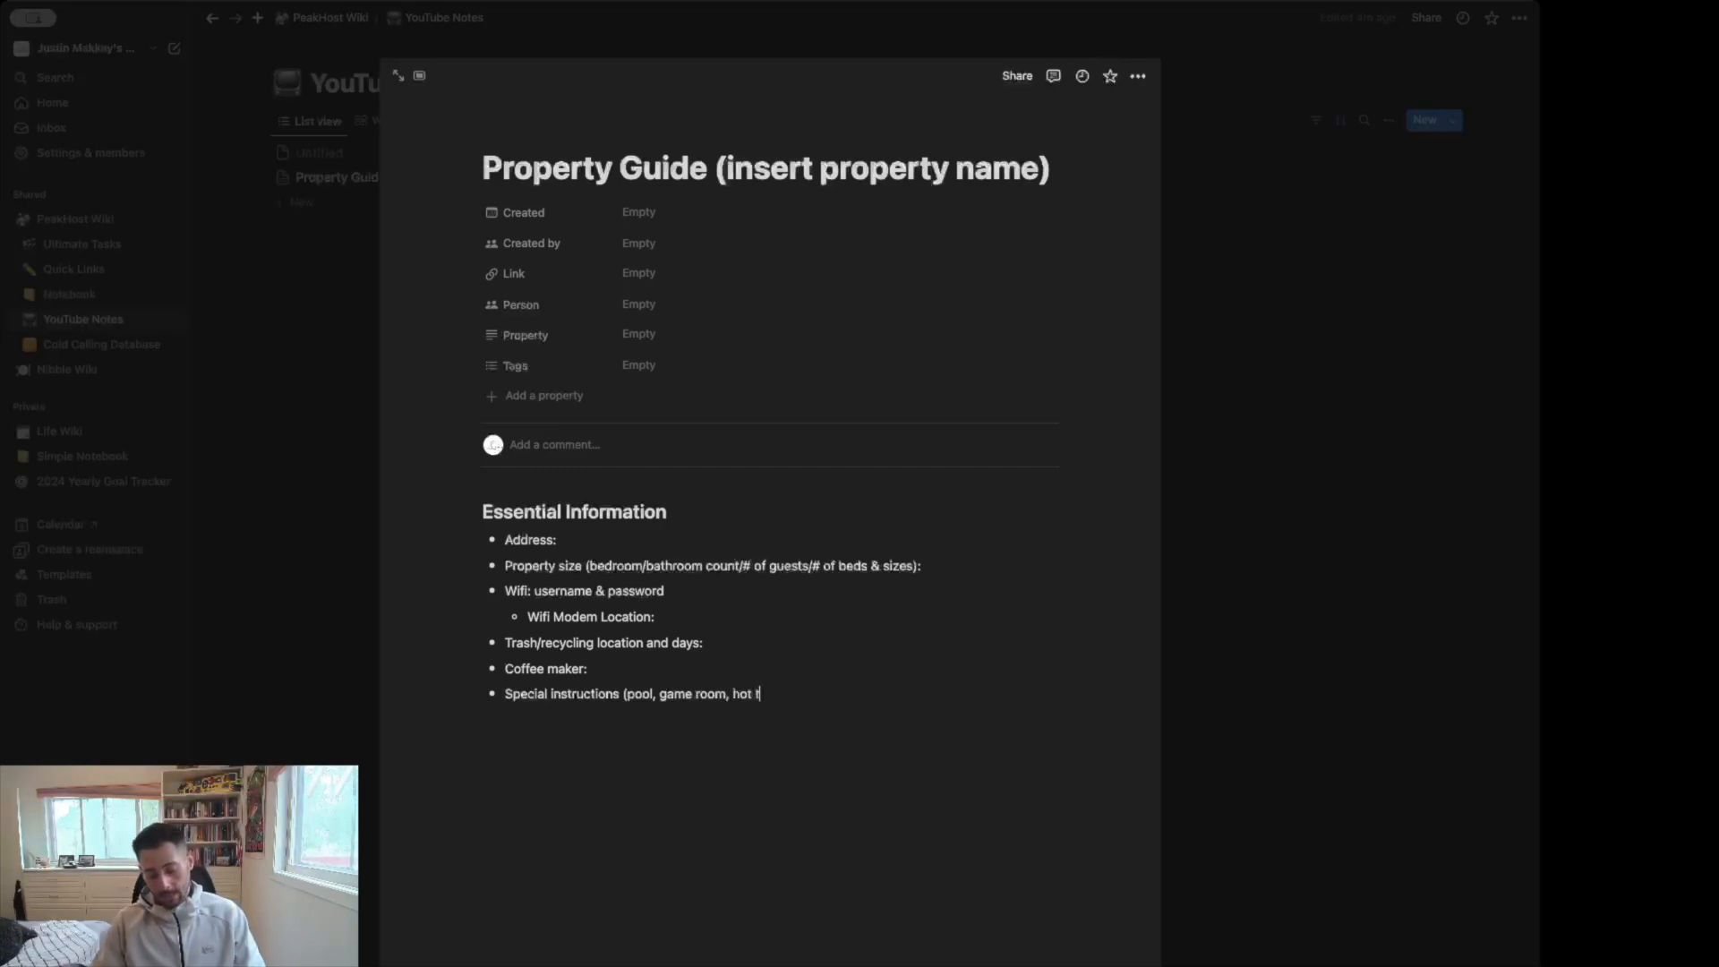
text(ub, pi)
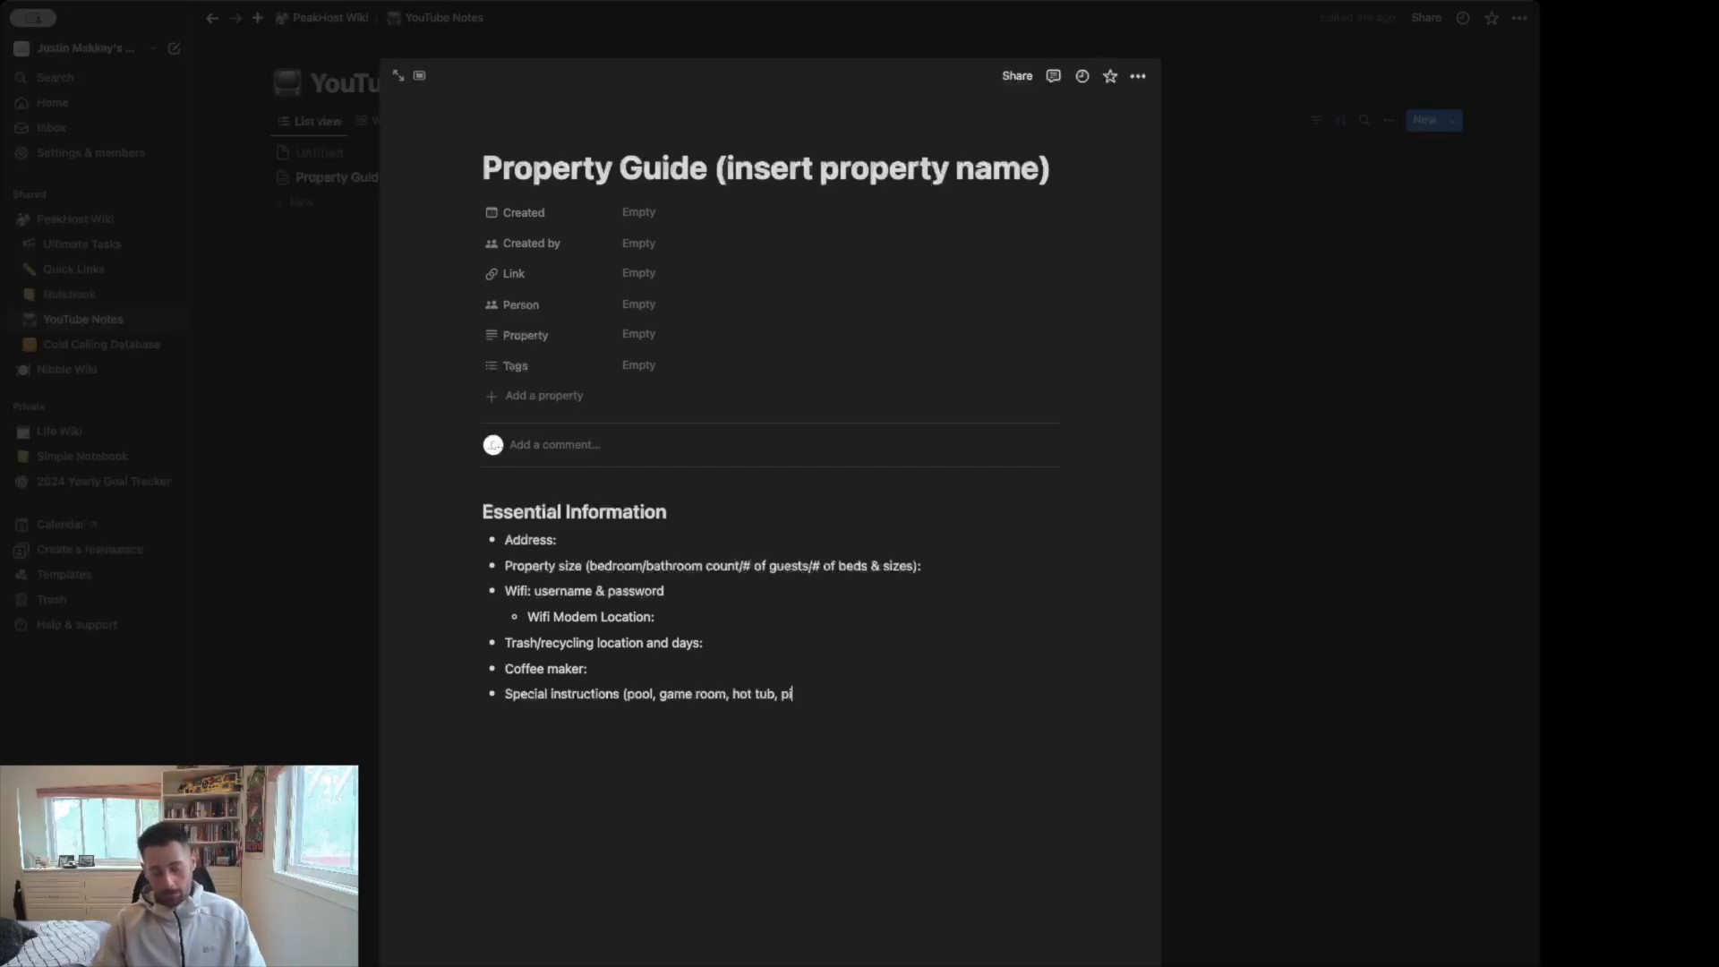
text(ckle ball cour)
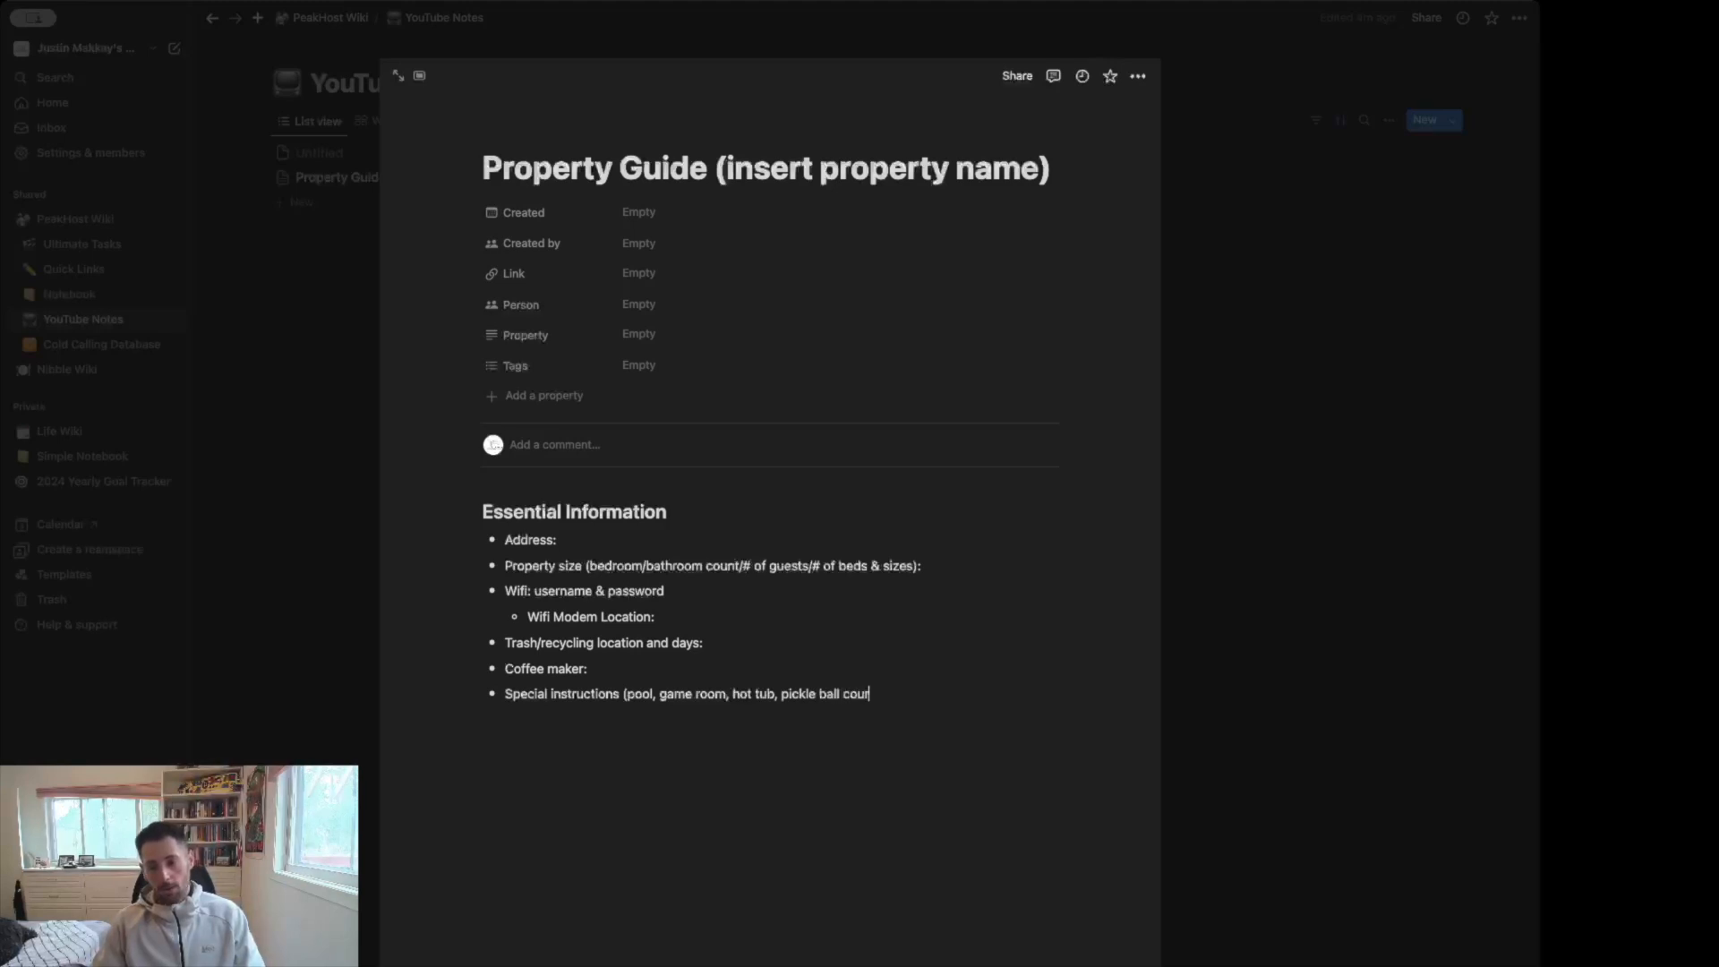
text(t, etc.):)
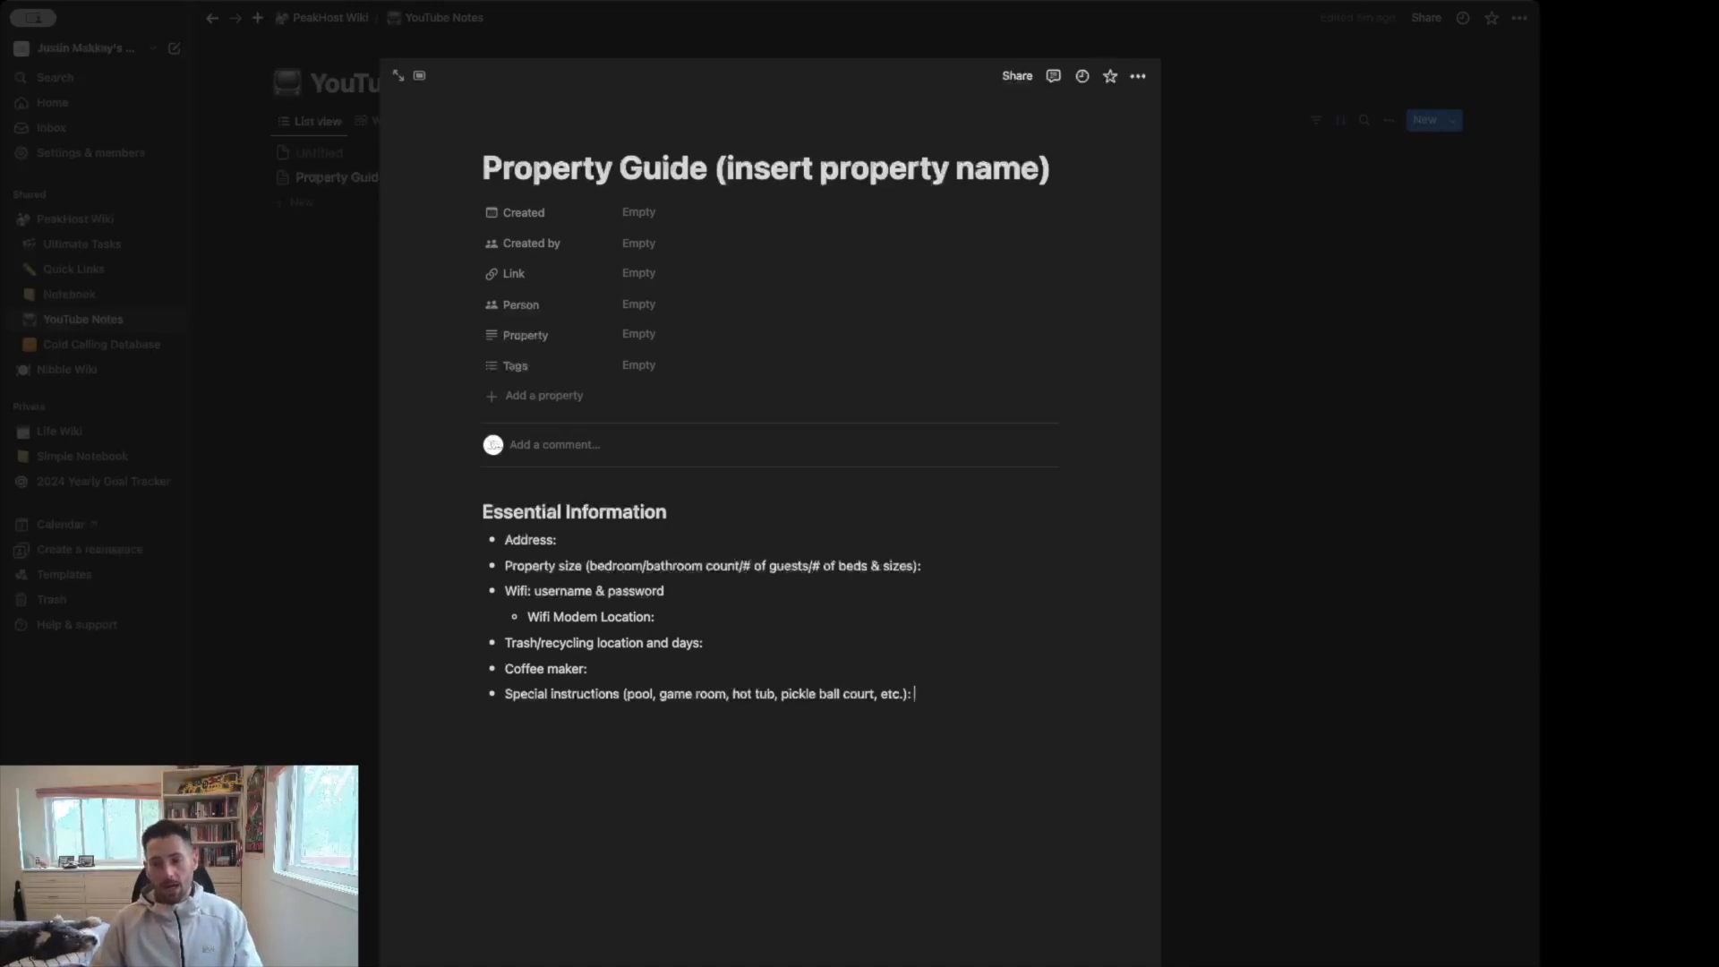
- Insert "grill, fire pit," before "etc." in the parentheses of the special instructions bullet
key(Left)
key(Left)
key(Left)
key(Left)
key(Left)
key(Left)
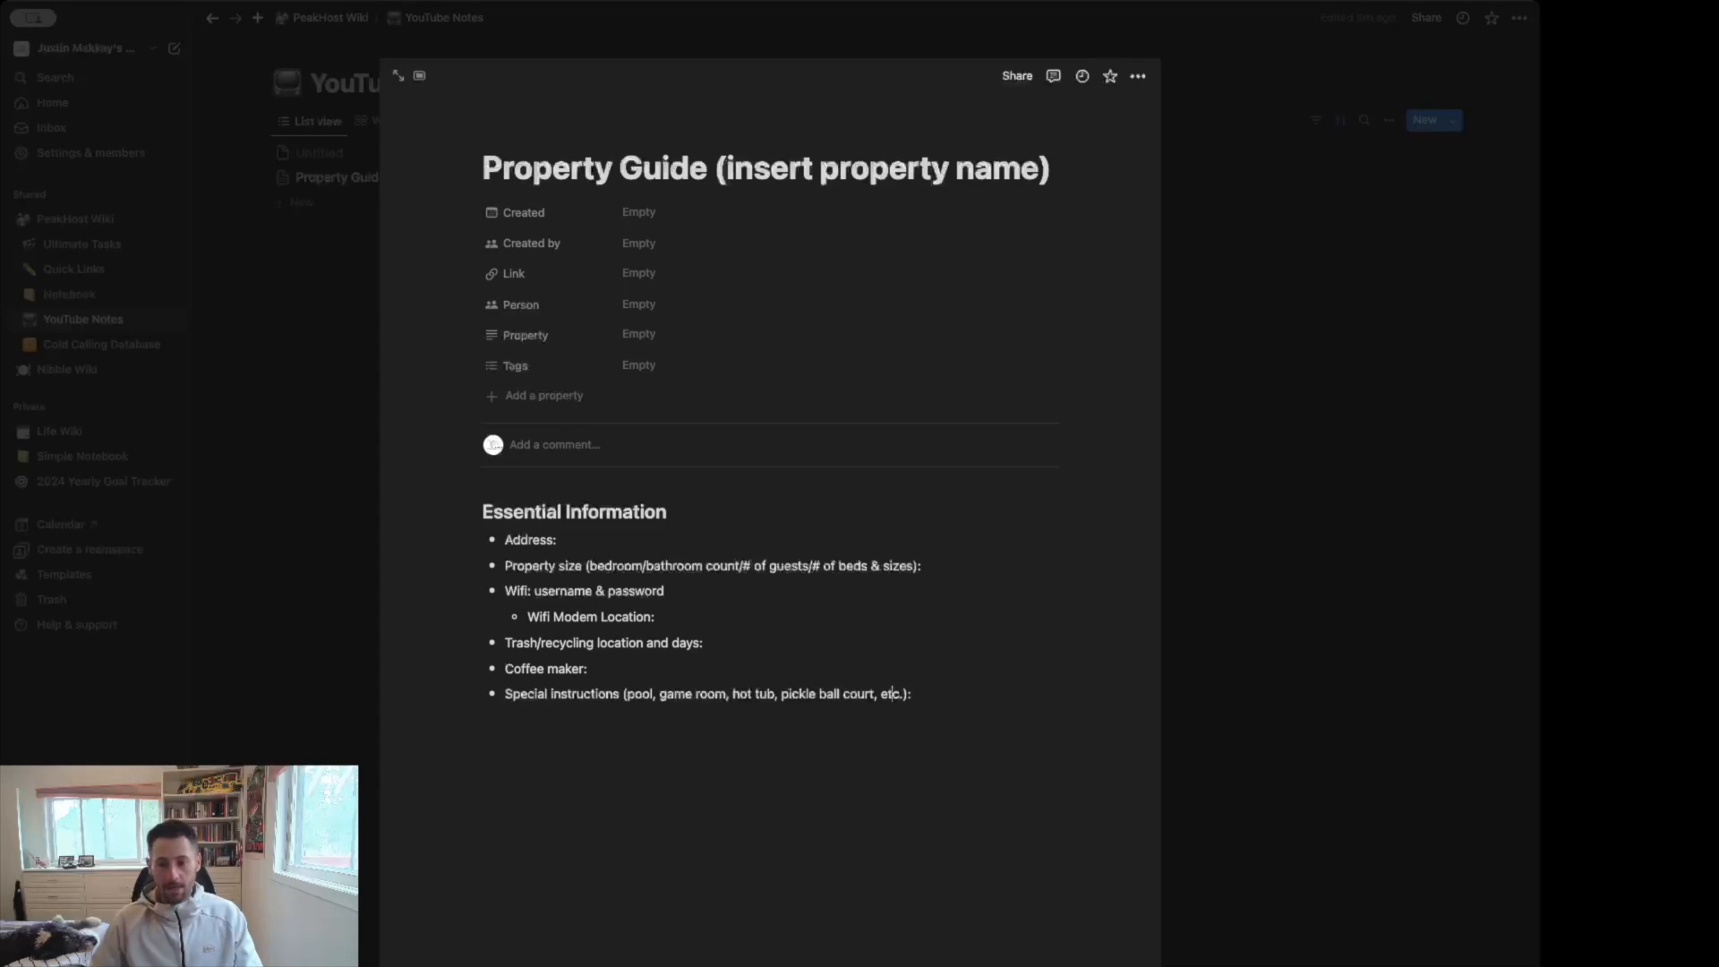
text(grill, )
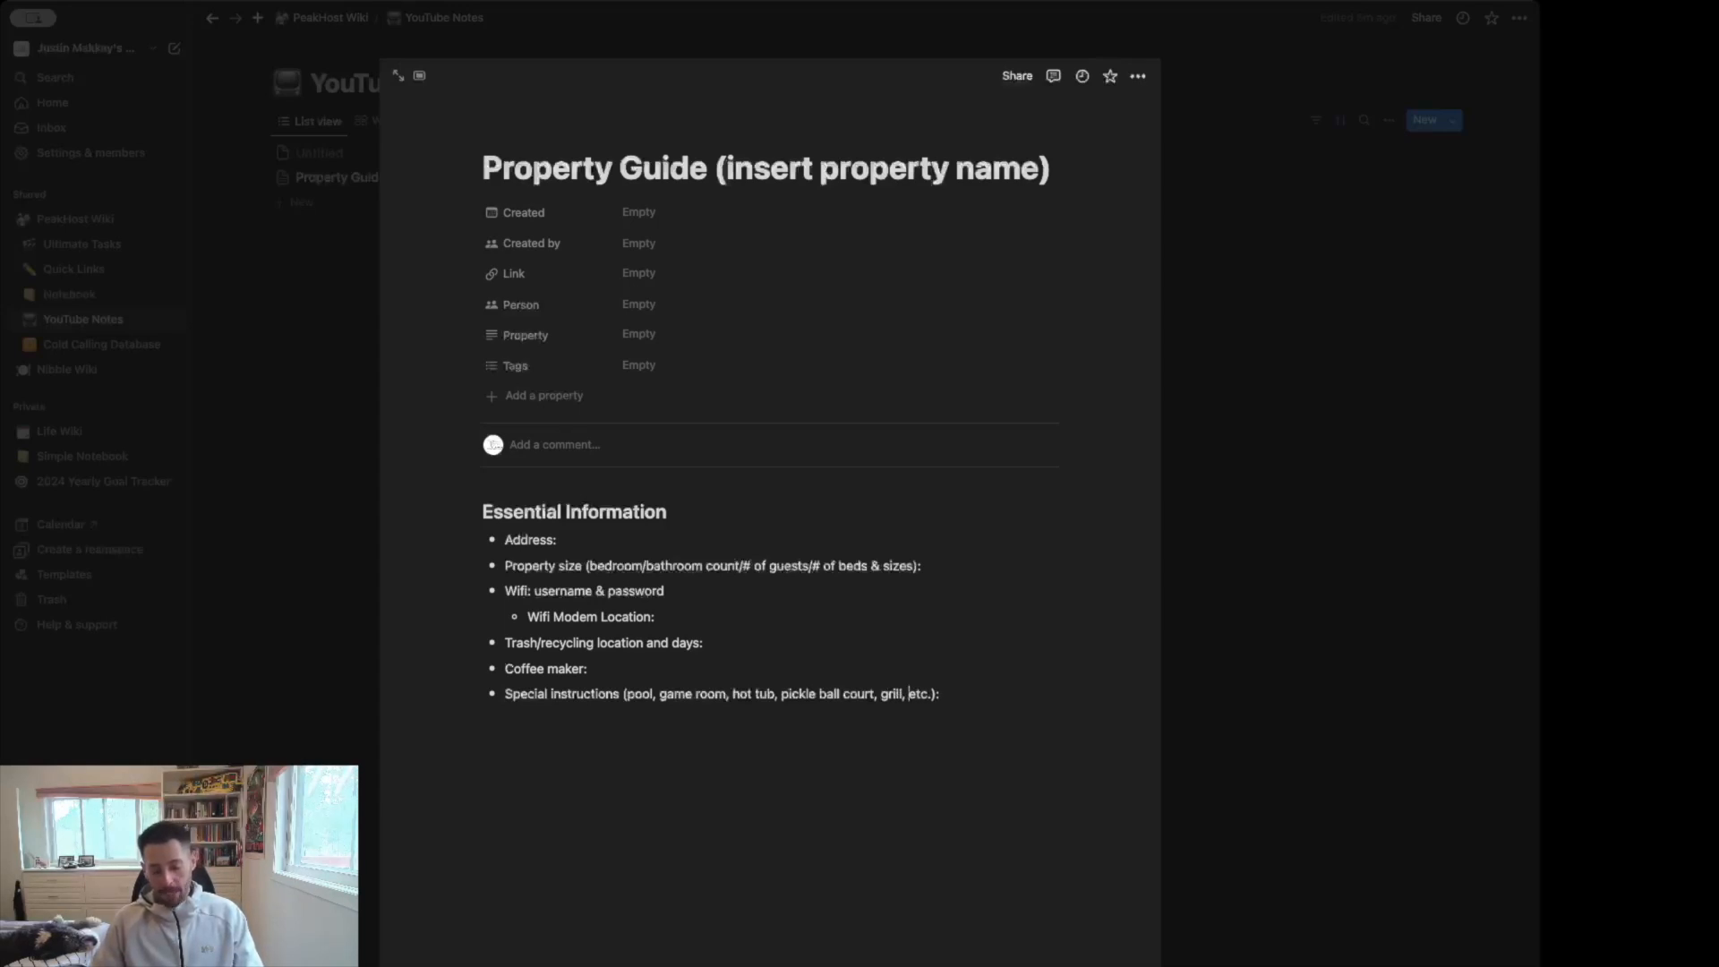
text(fire pi)
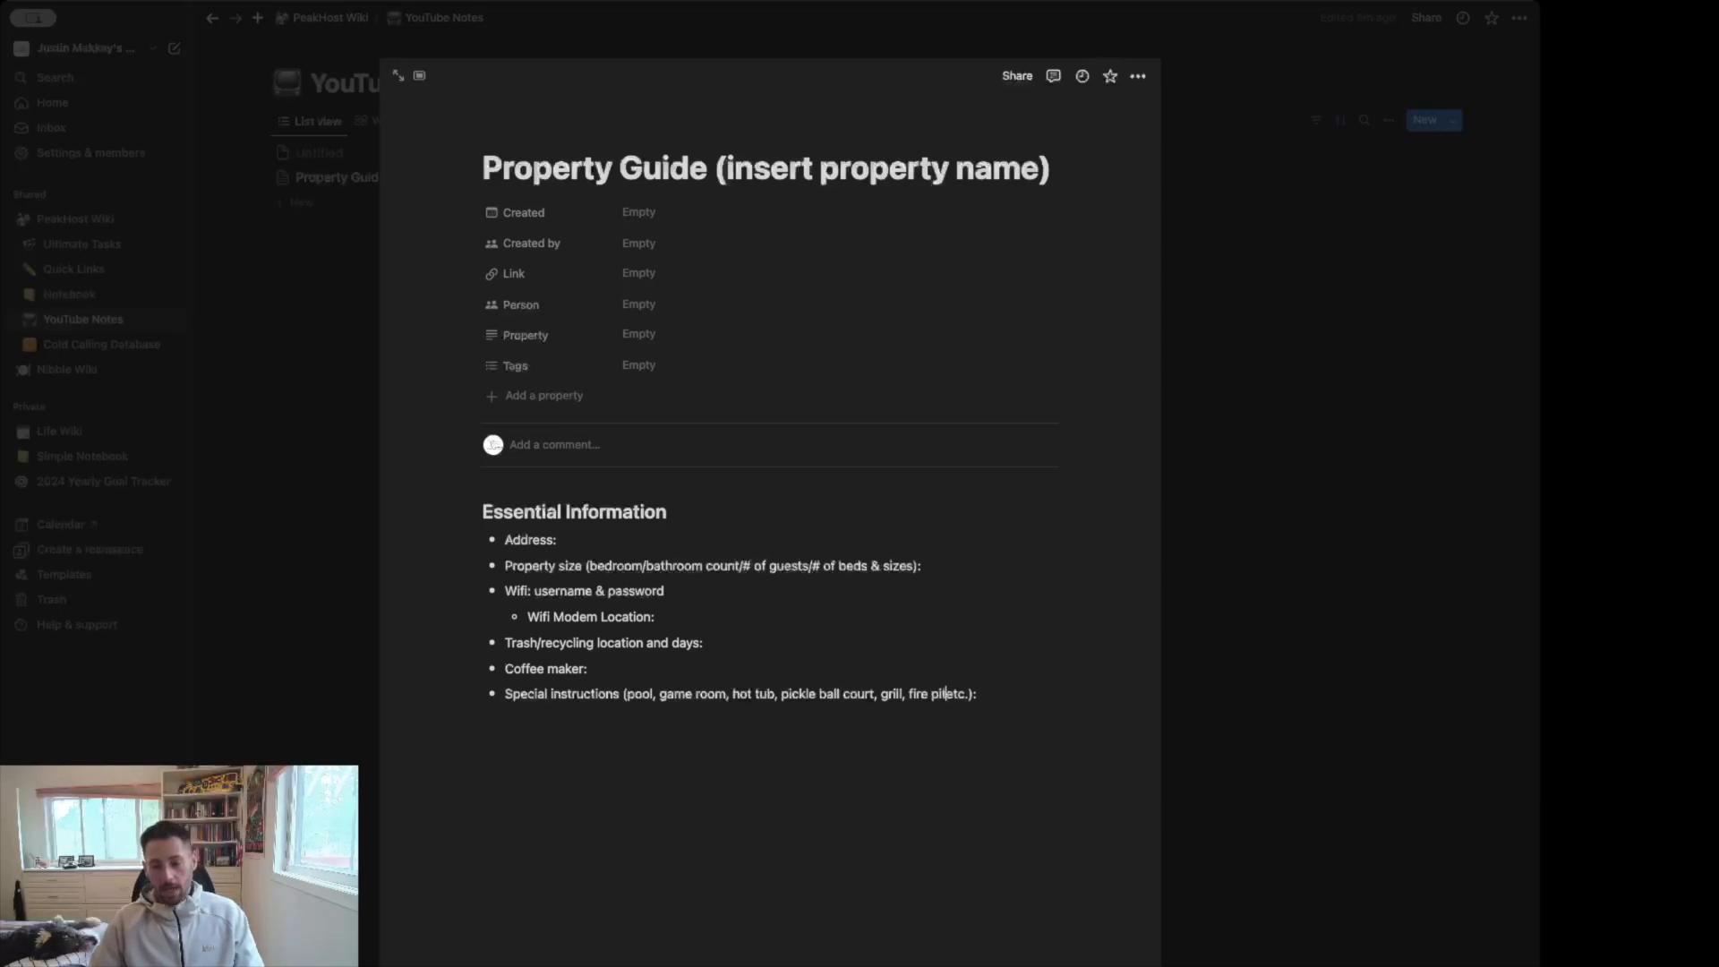
text(t,)
key(Right)
key(Right)
key(Right)
key(Right)
key(Right)
key(Right)
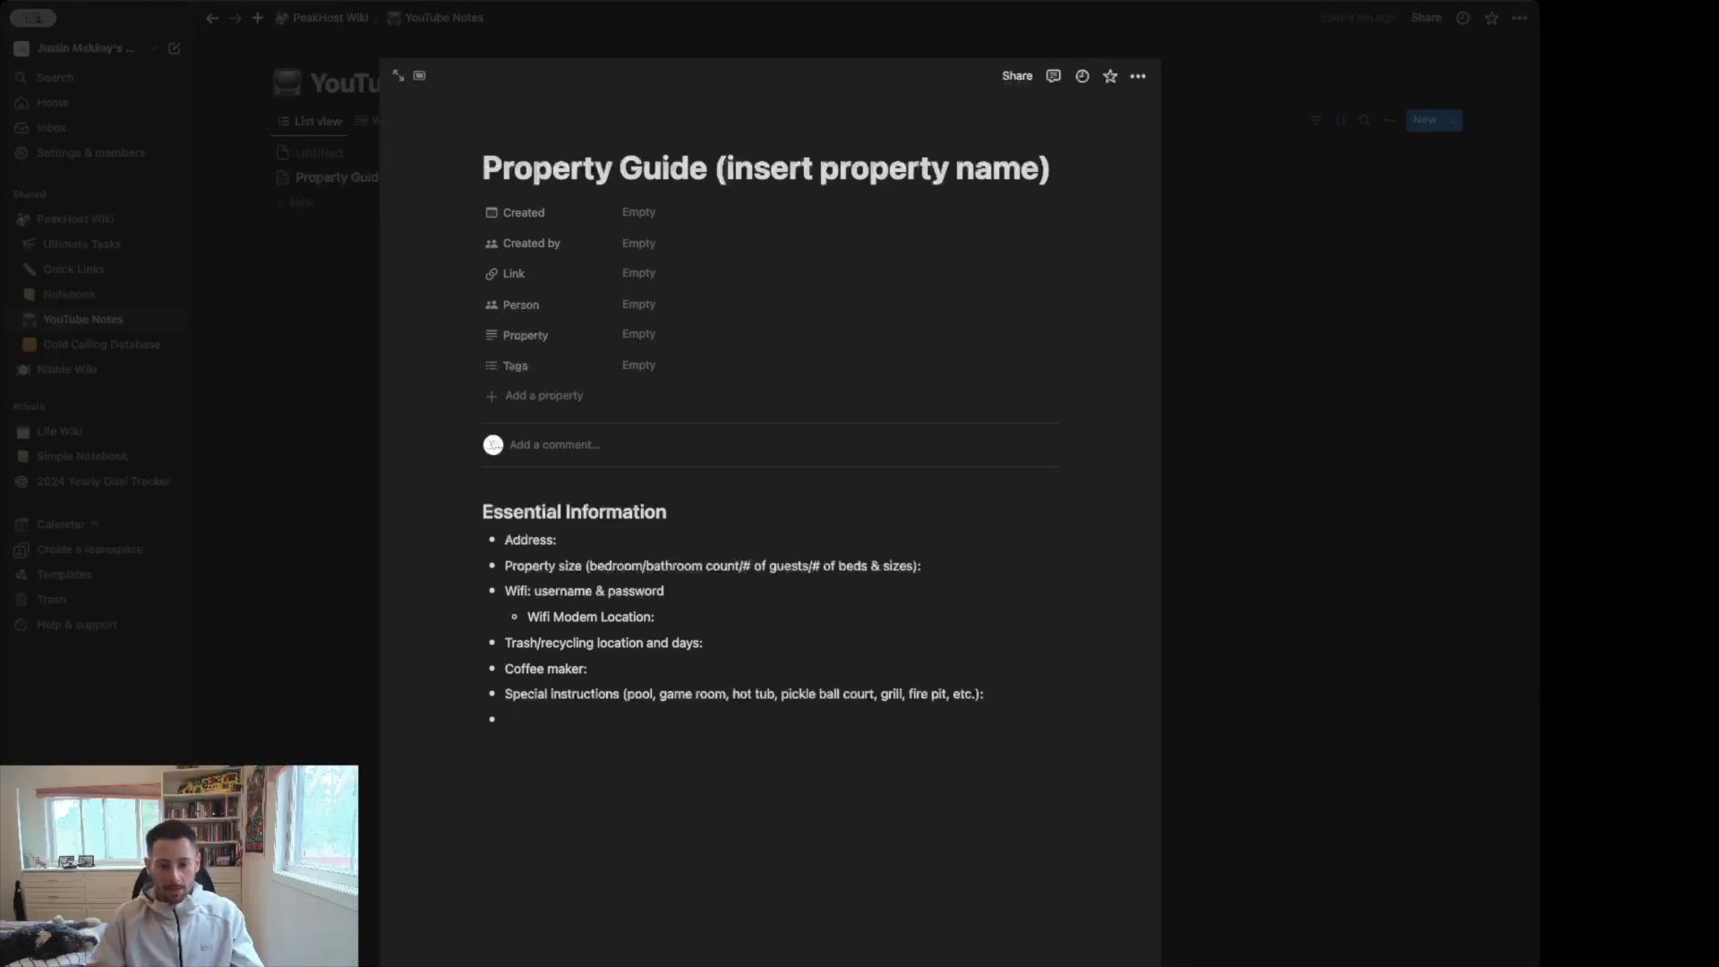
- Add two bullets below the special instructions item: "AC controls/location:" and "Heating controls/location:"
text(AC controls)
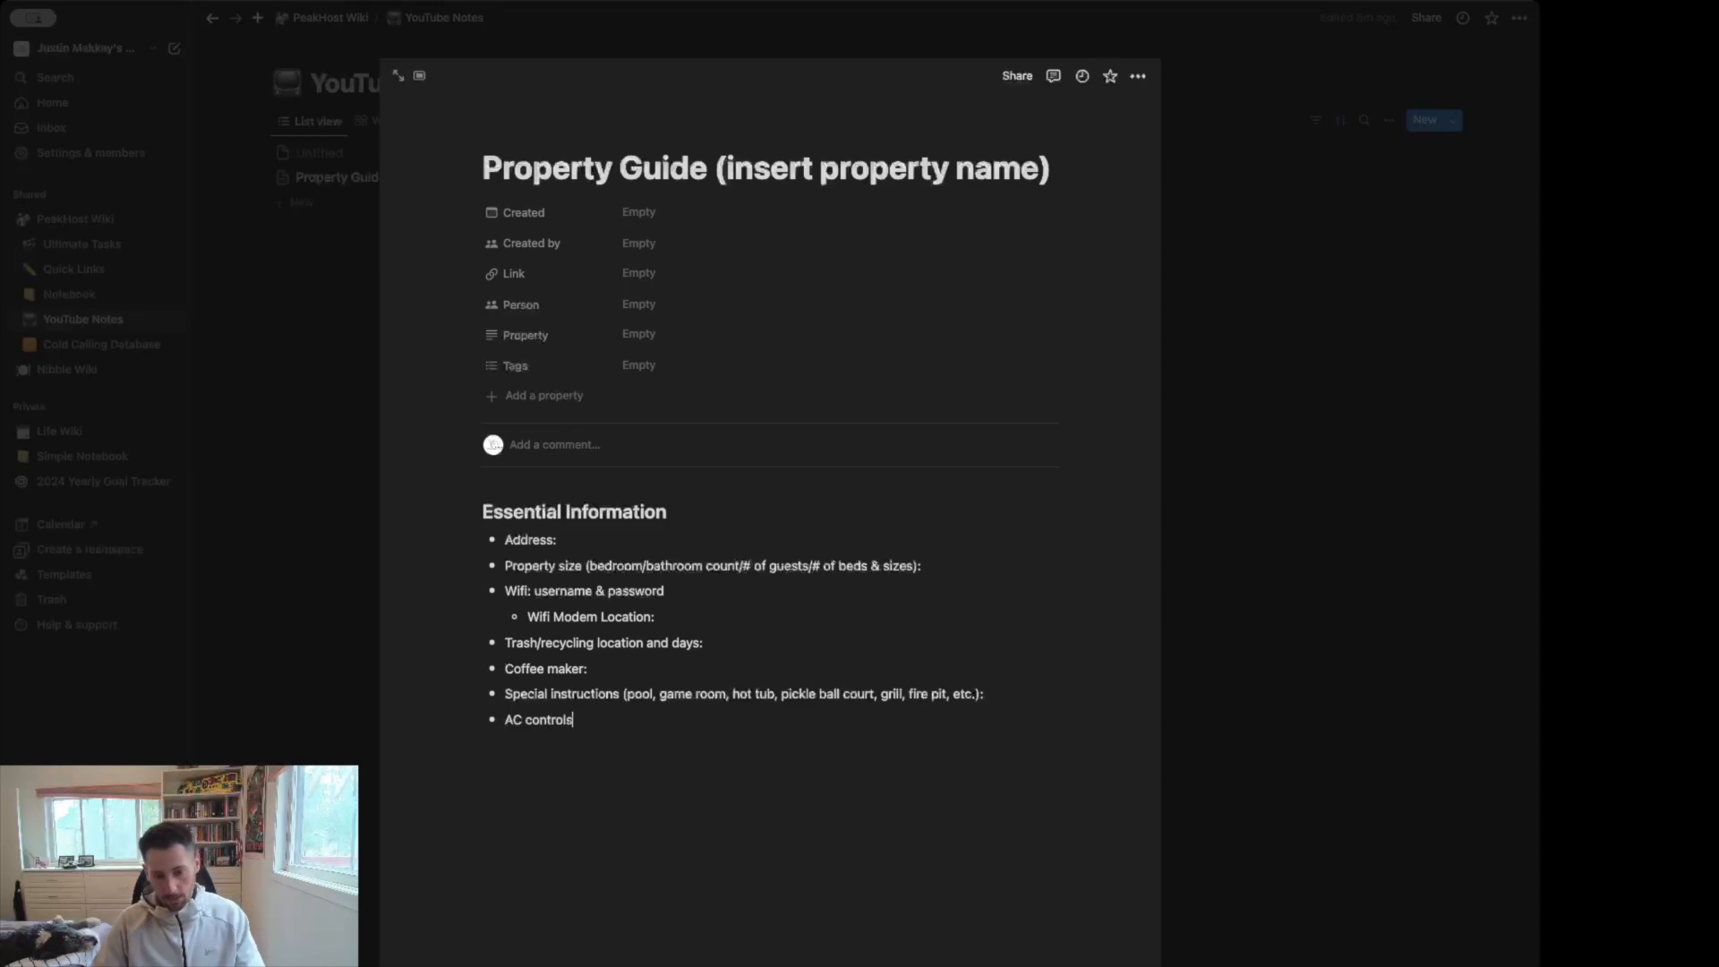
text(:/location)
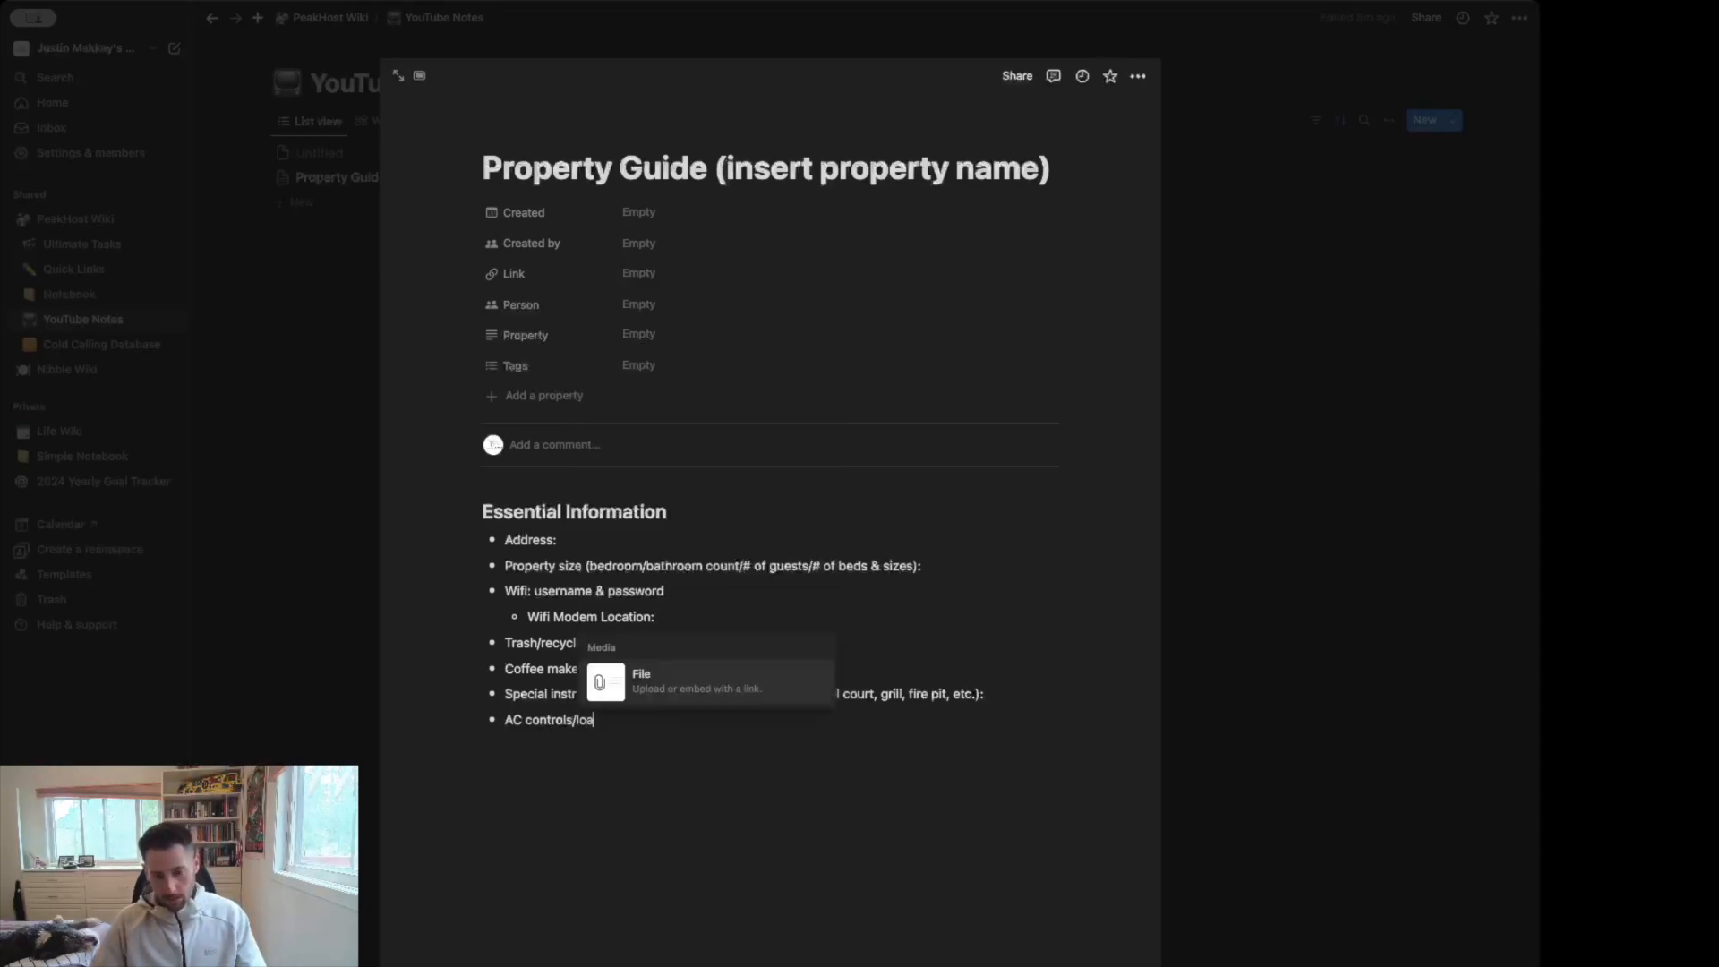
text(:)
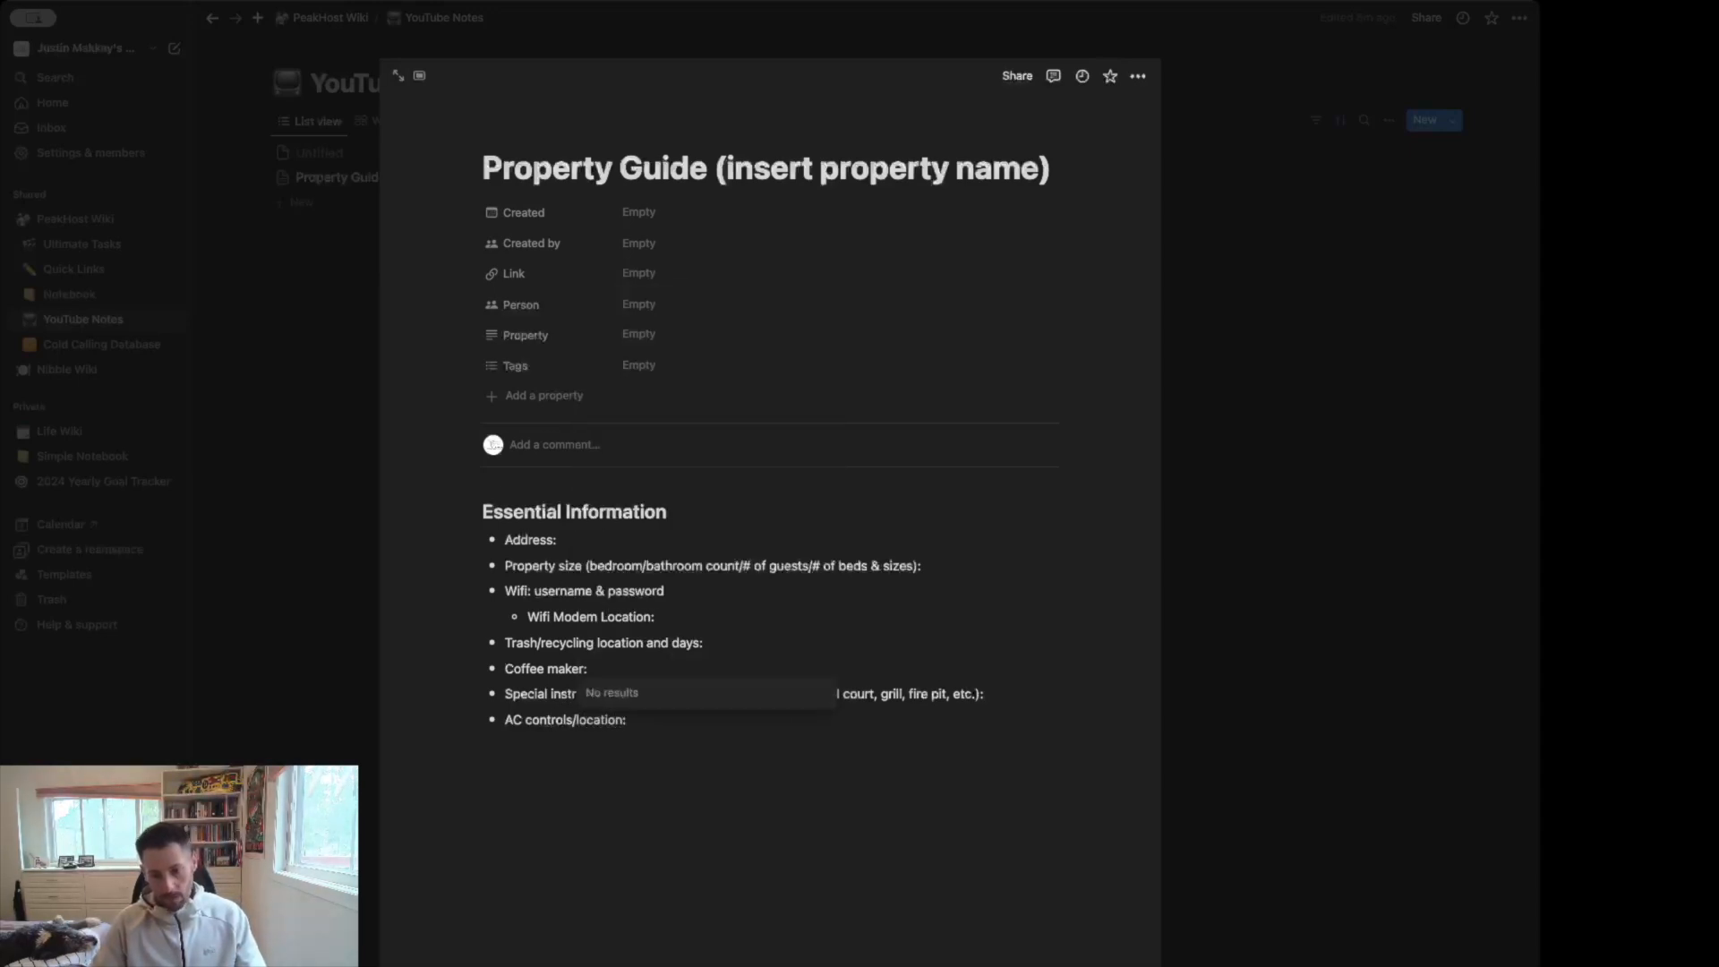
click(660, 718)
key(Return)
text(\)
key(BackSpace)
text(Heati)
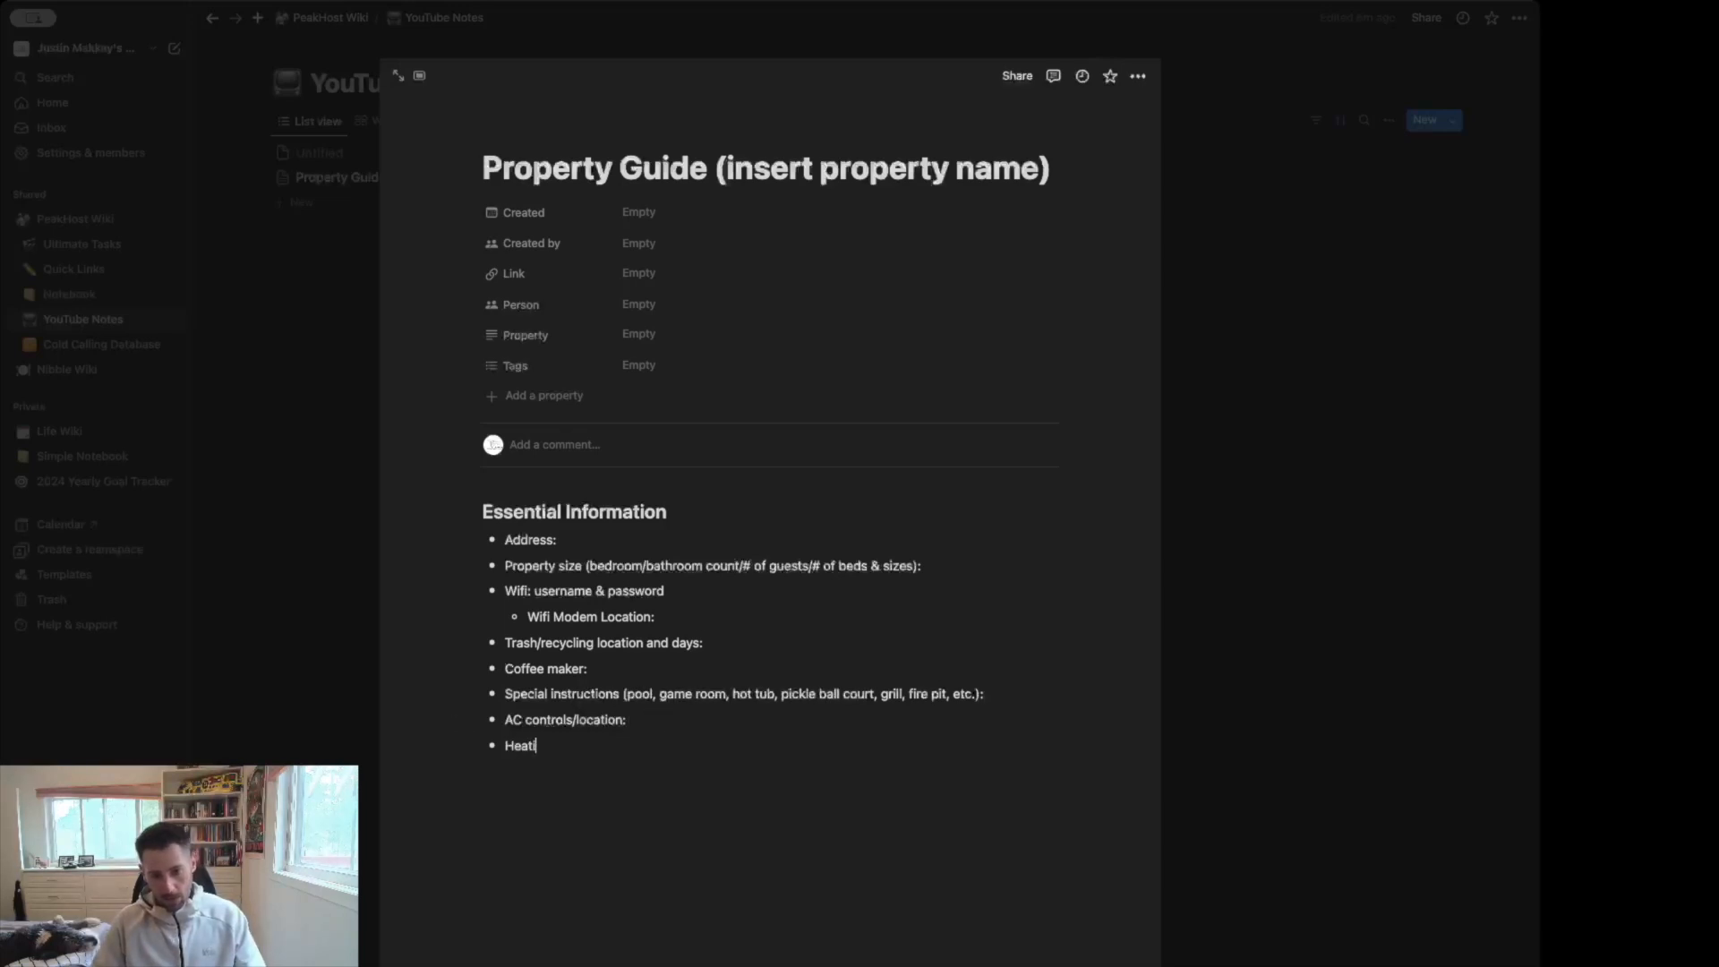
text(ng )
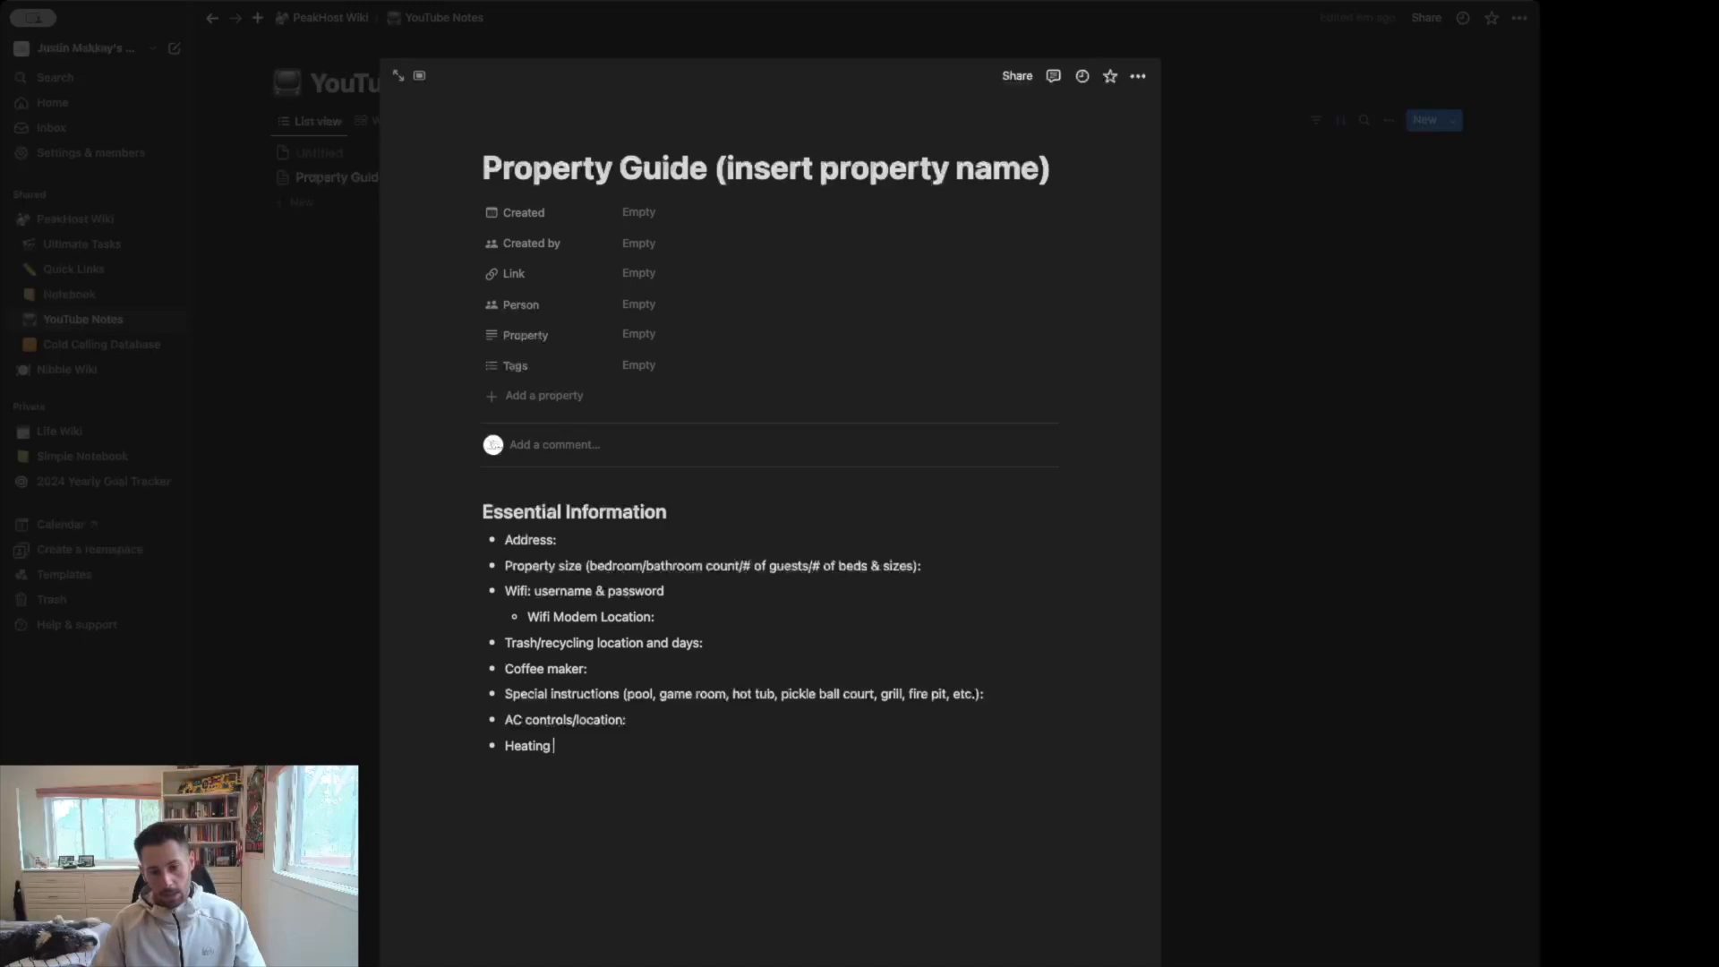
text(controls/location:)
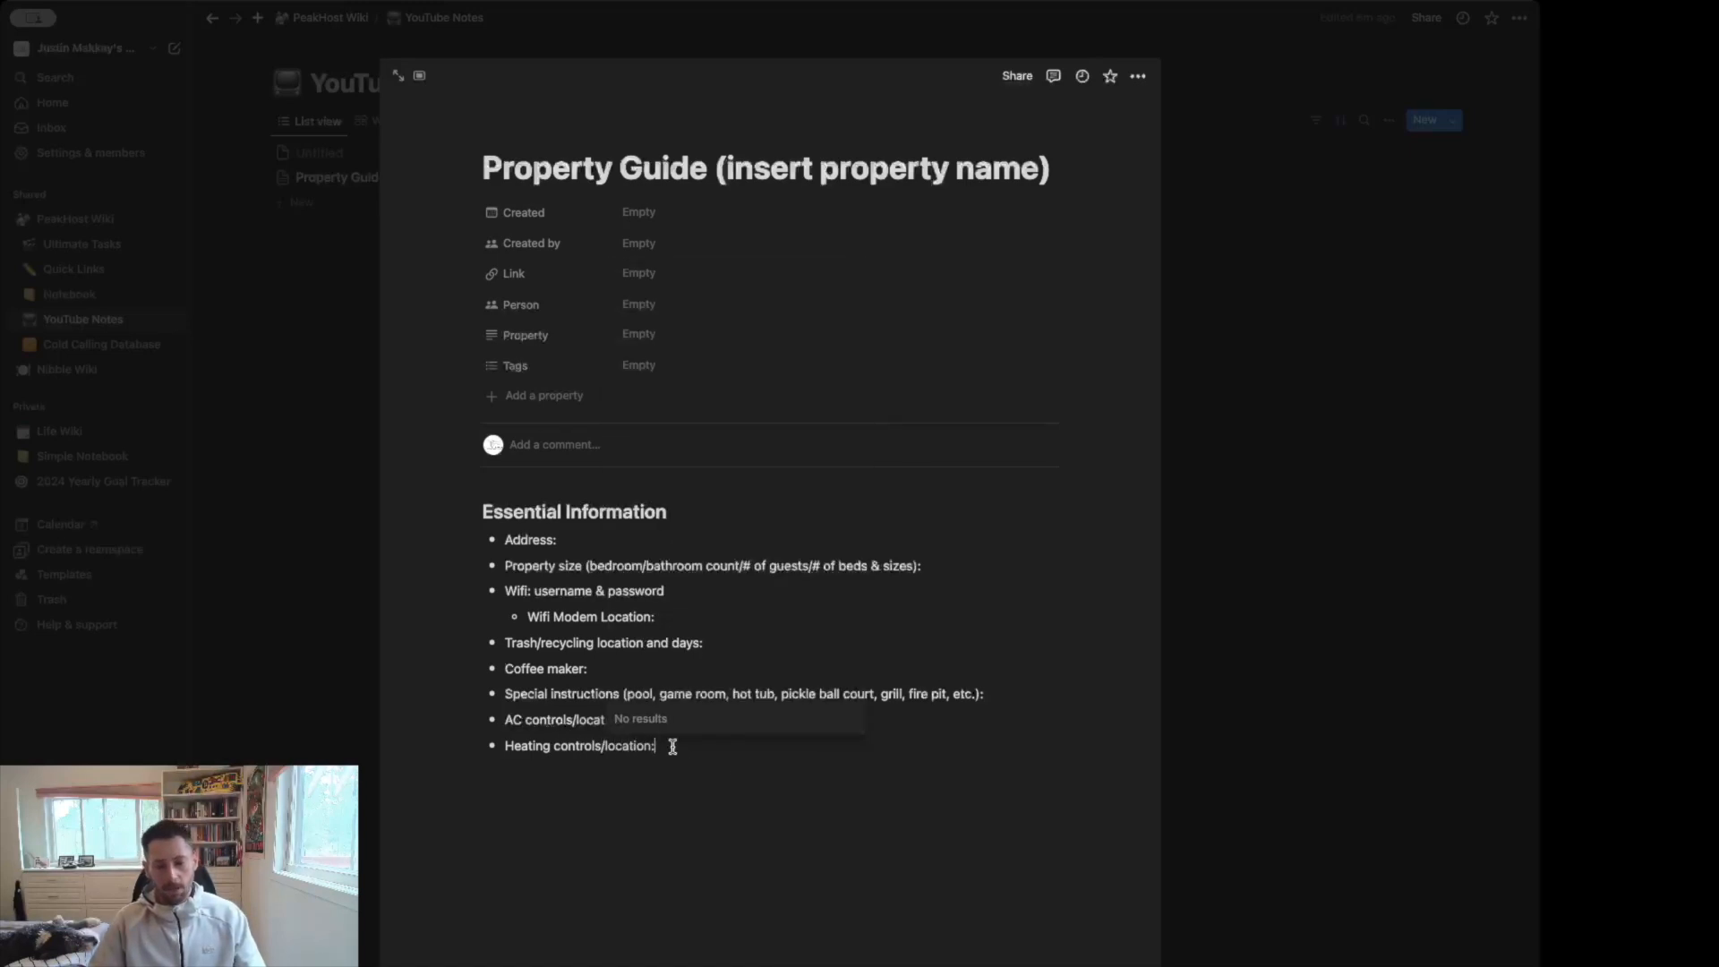
- Add two bullets at the end of the Essential Information list: "Garage/parking instructions:" and "Circuit breaker location:"
key(Return)
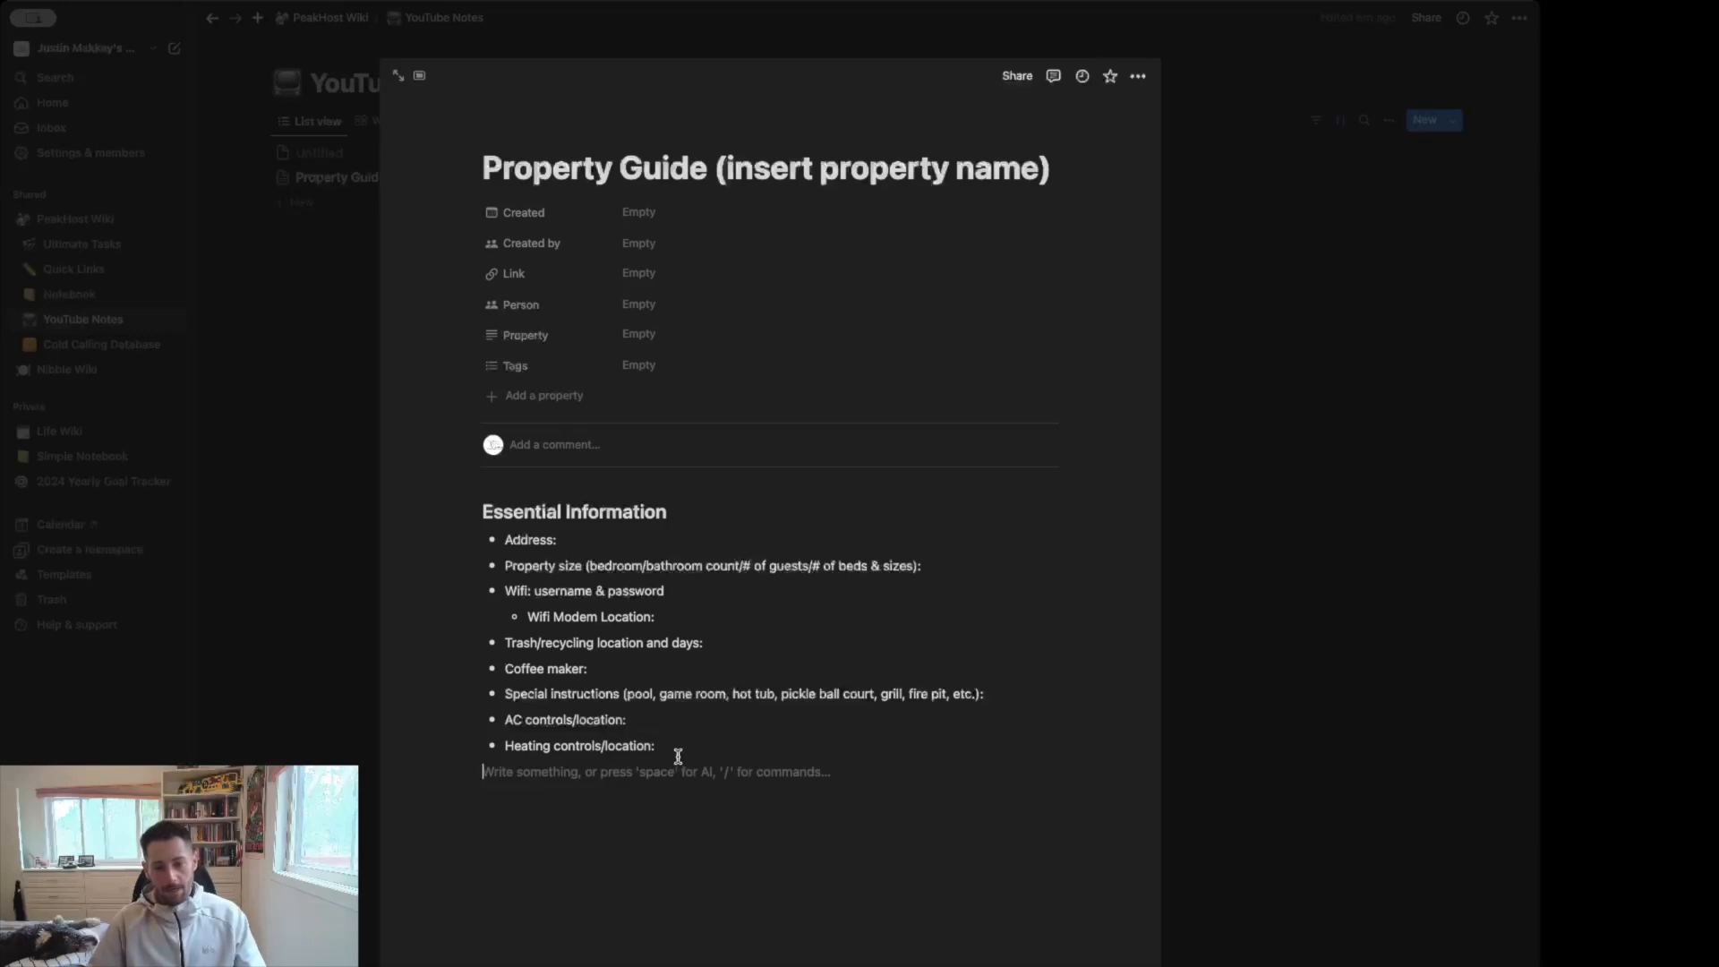
text(-)
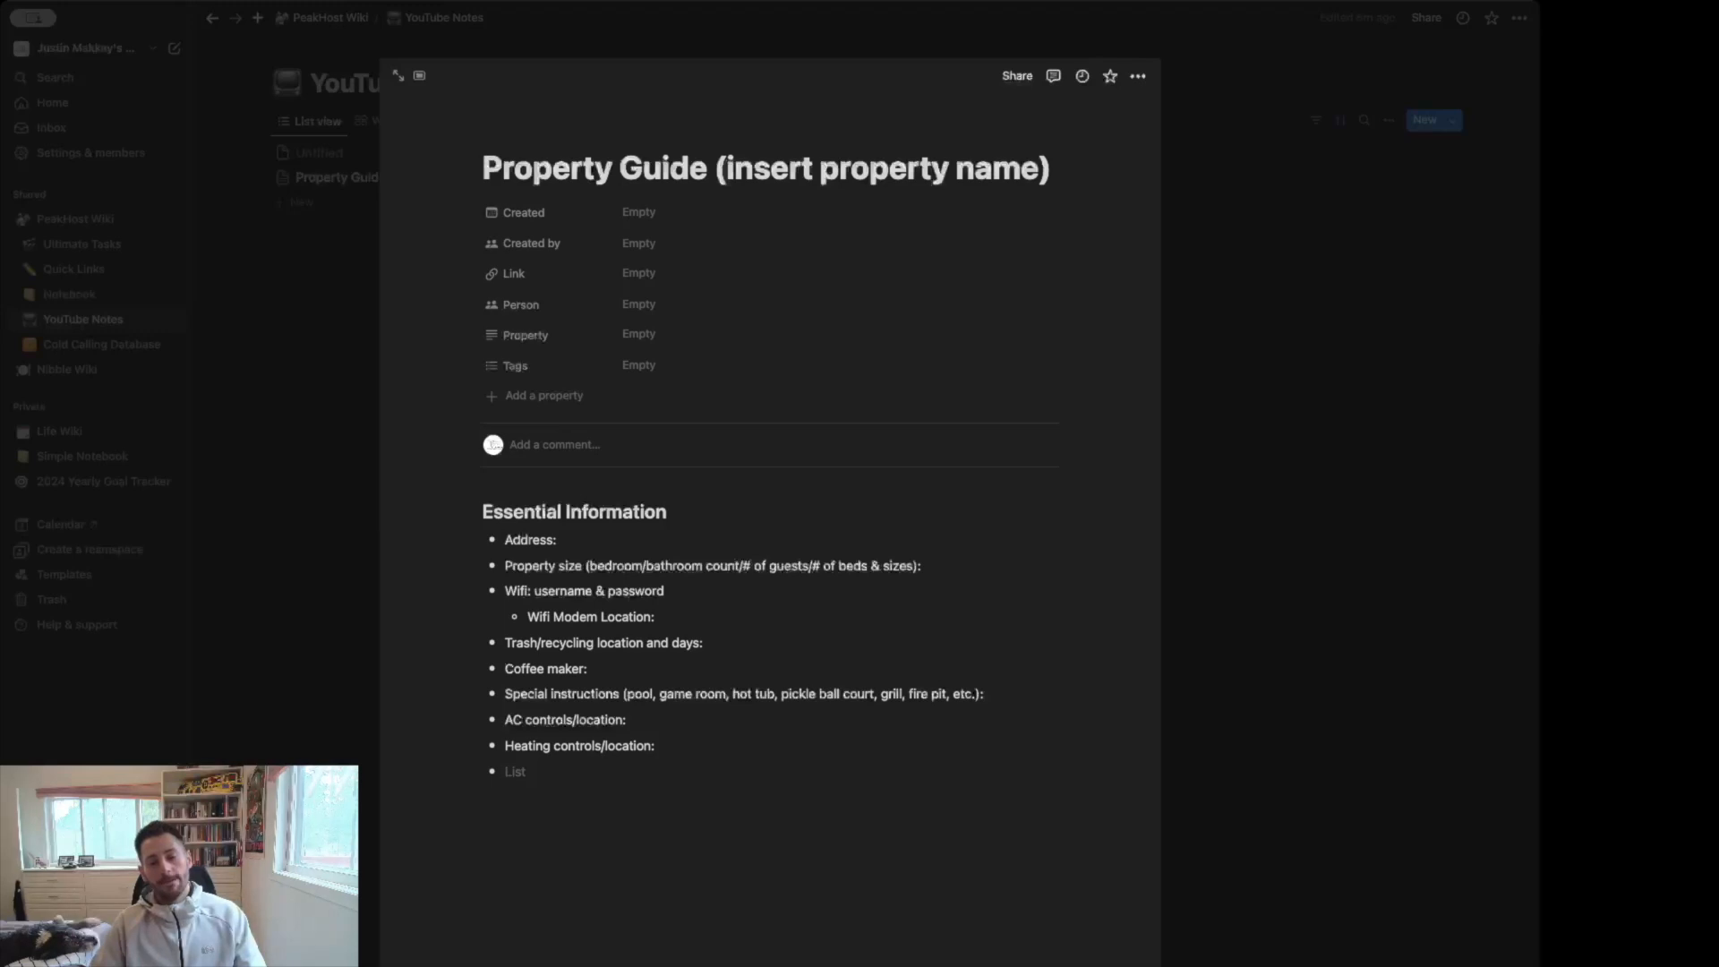
text(Garage)
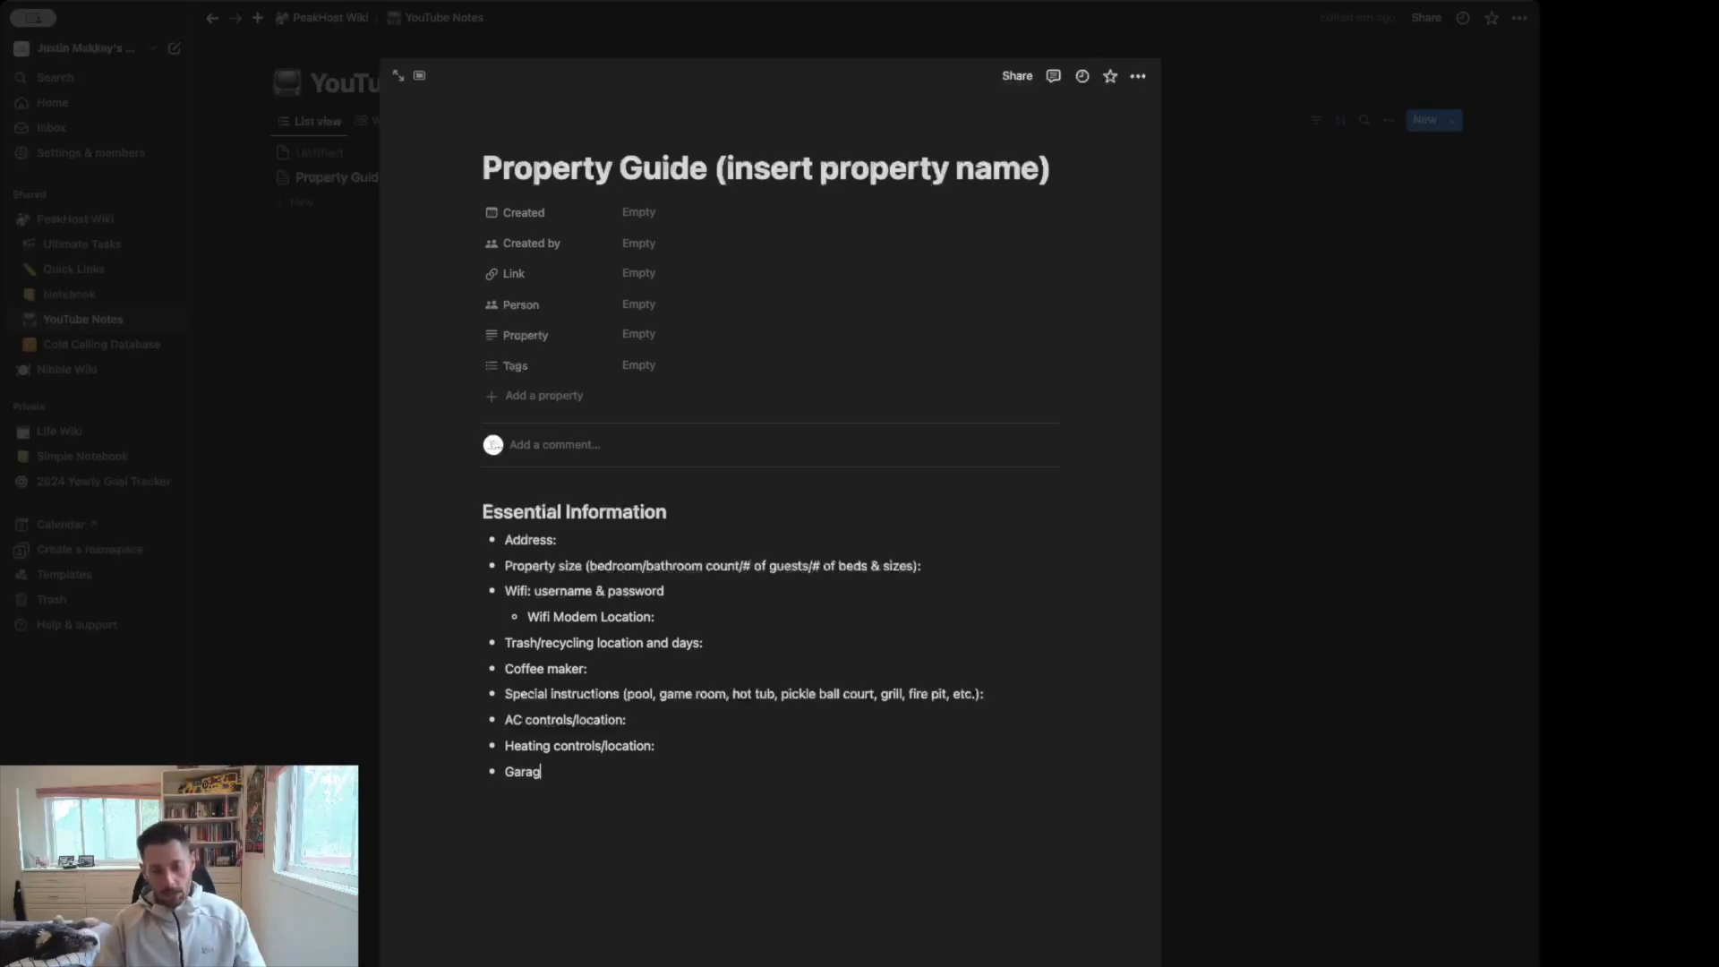
text(park)
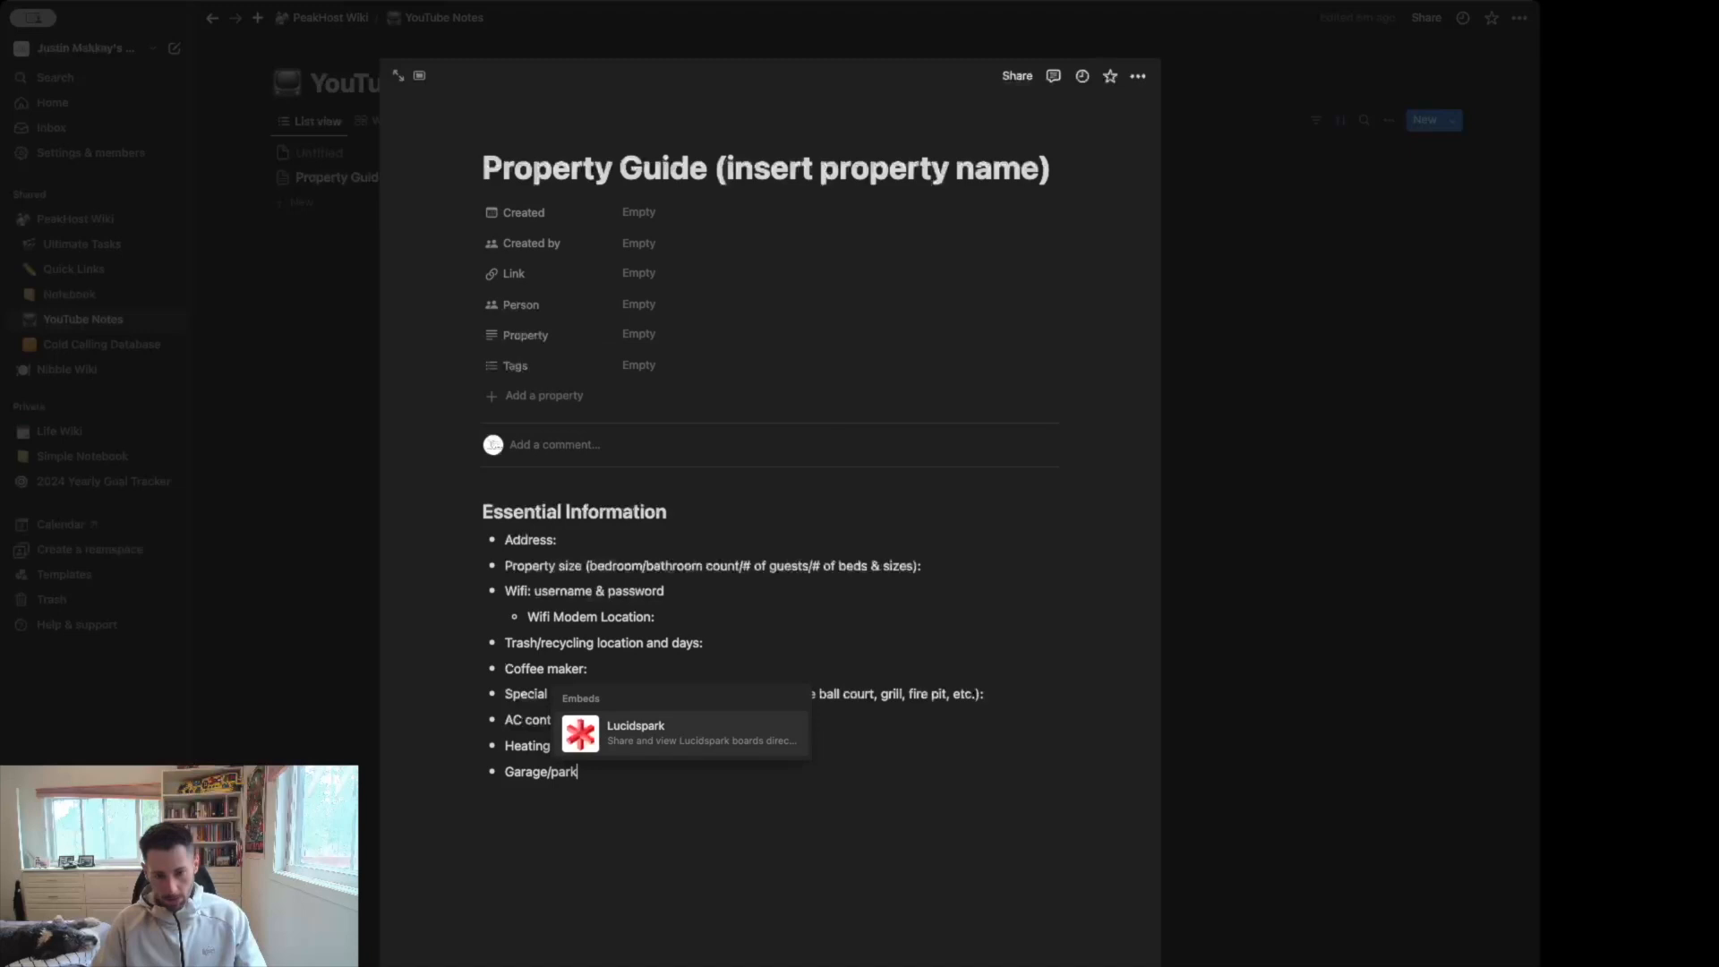
text(ing instructions:)
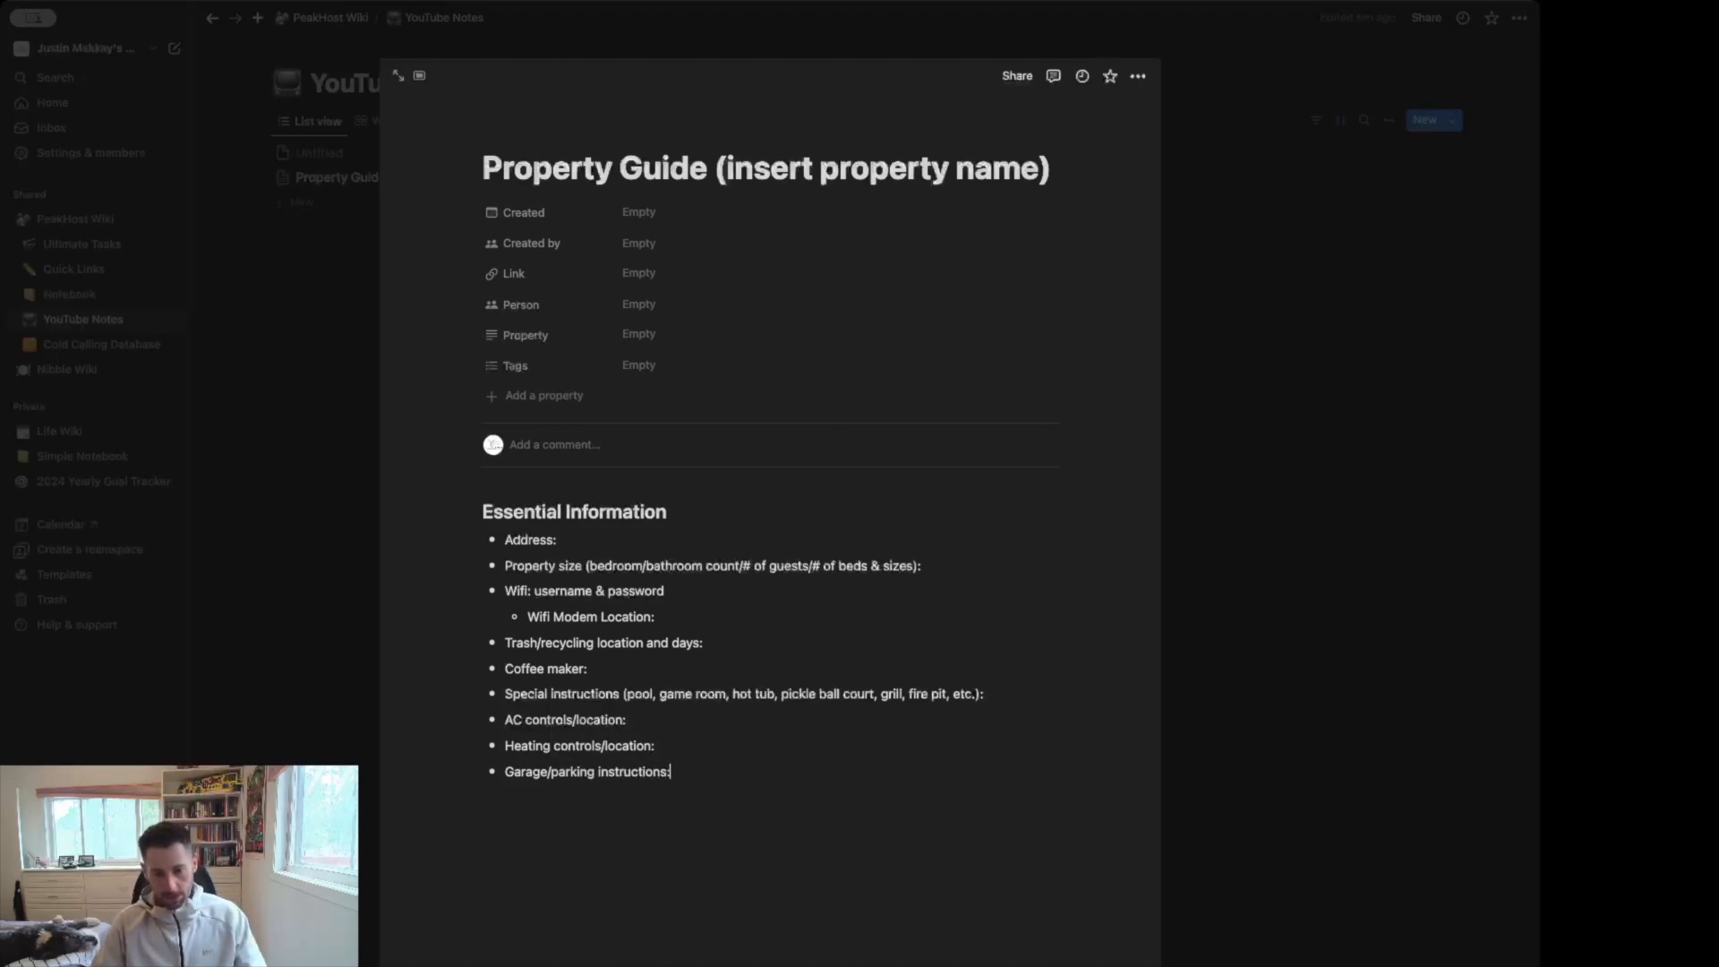
key(Return)
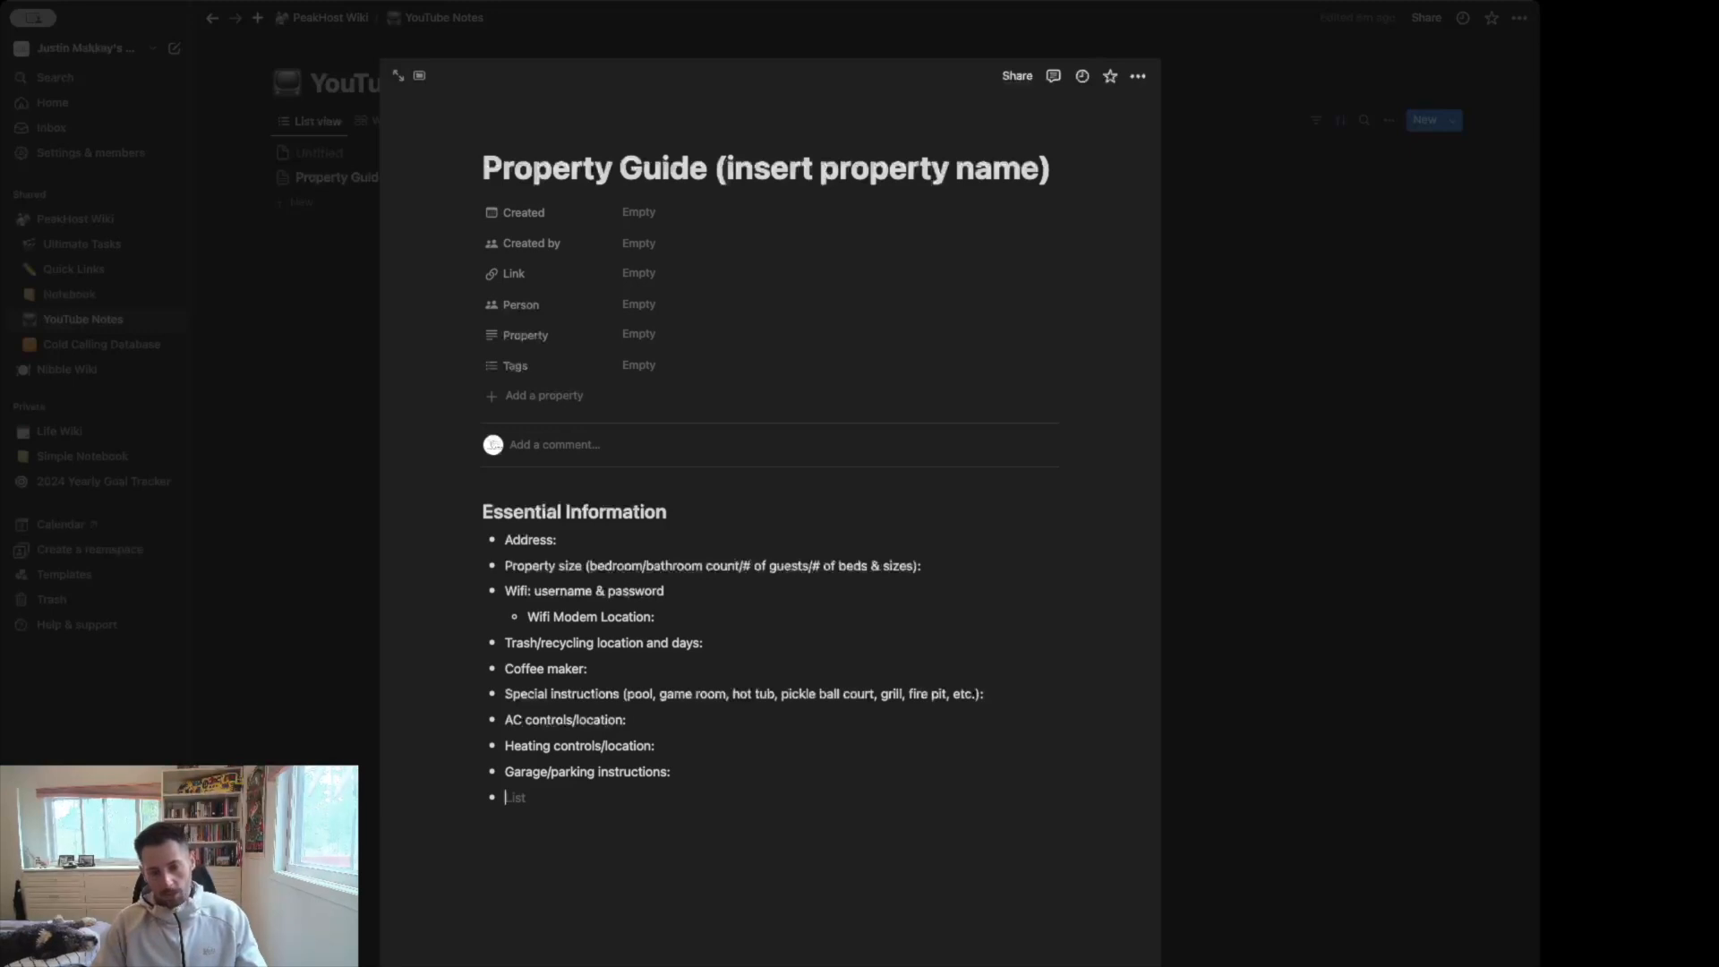
text(Circuit breake)
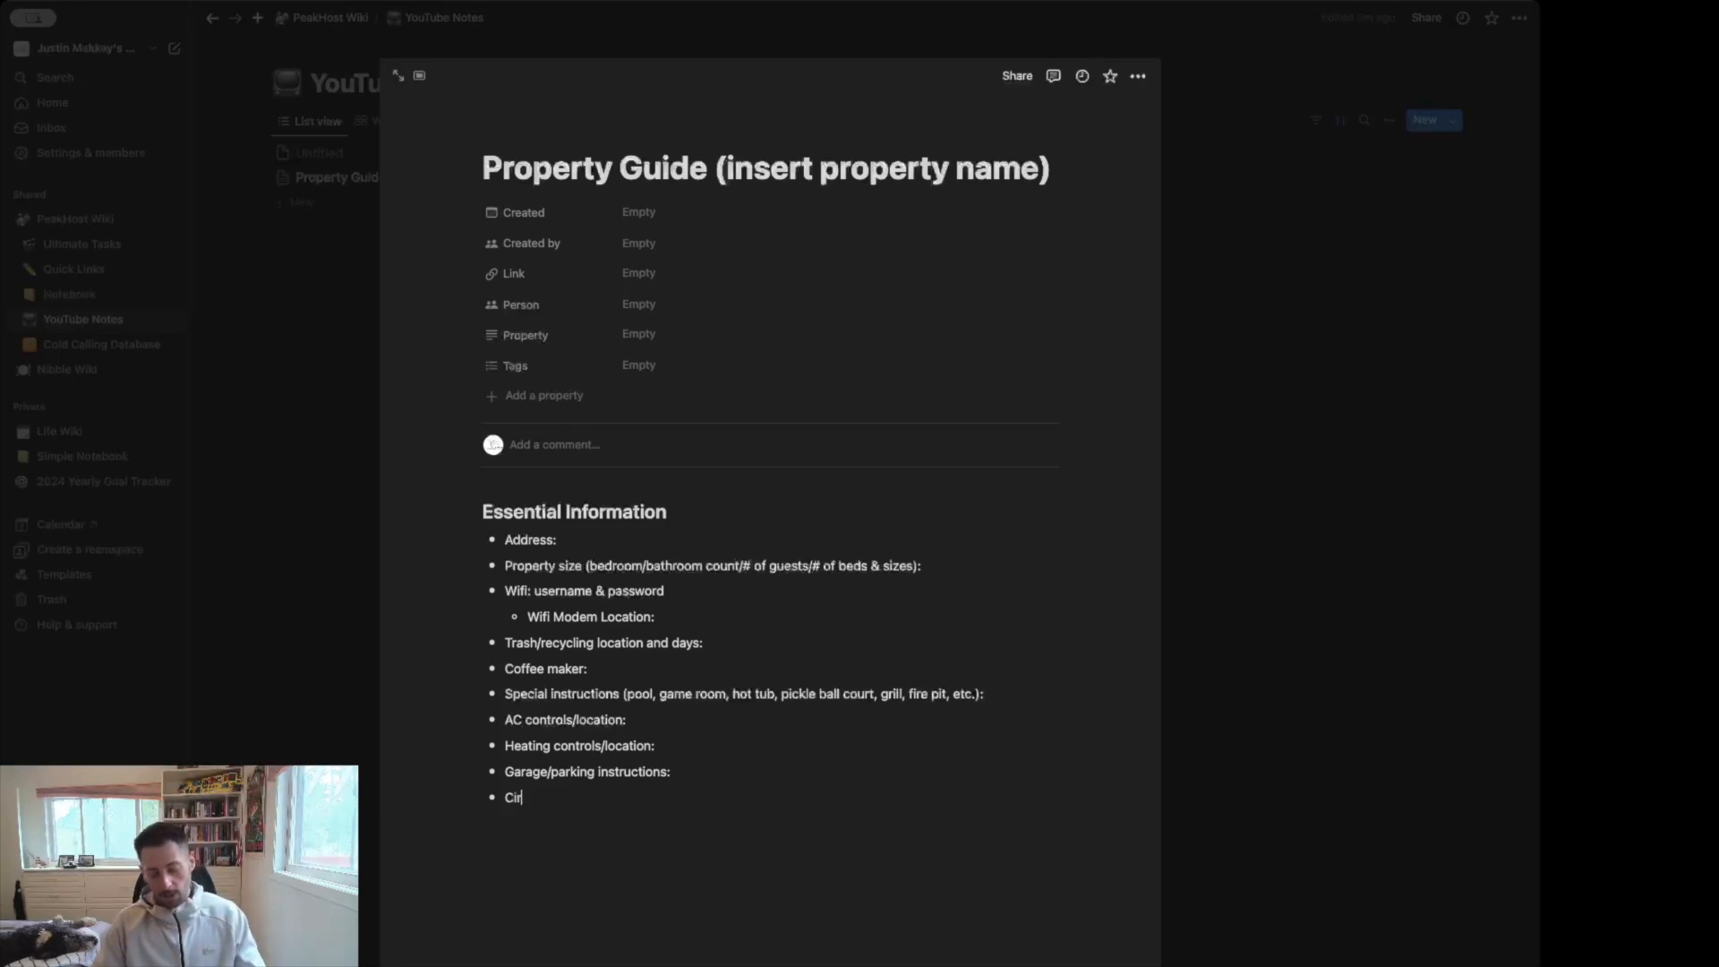
text(r location:)
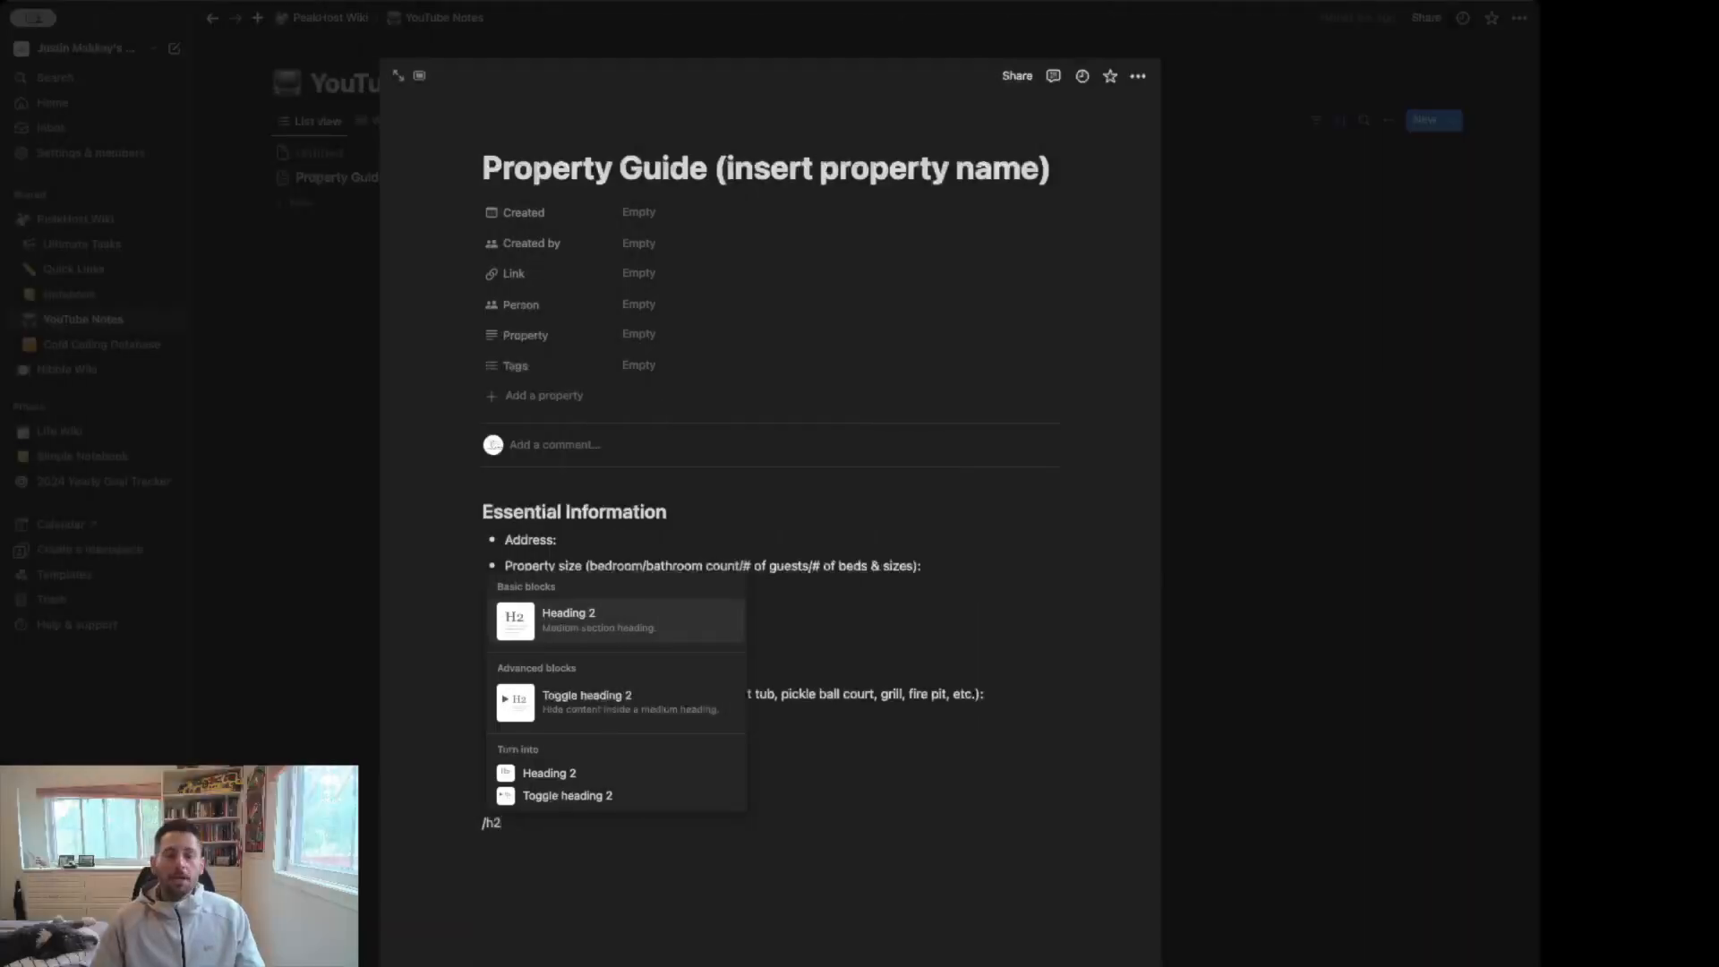
- Add a Heading 2 titled "Contacts" below the Essential Information list
key(Return)
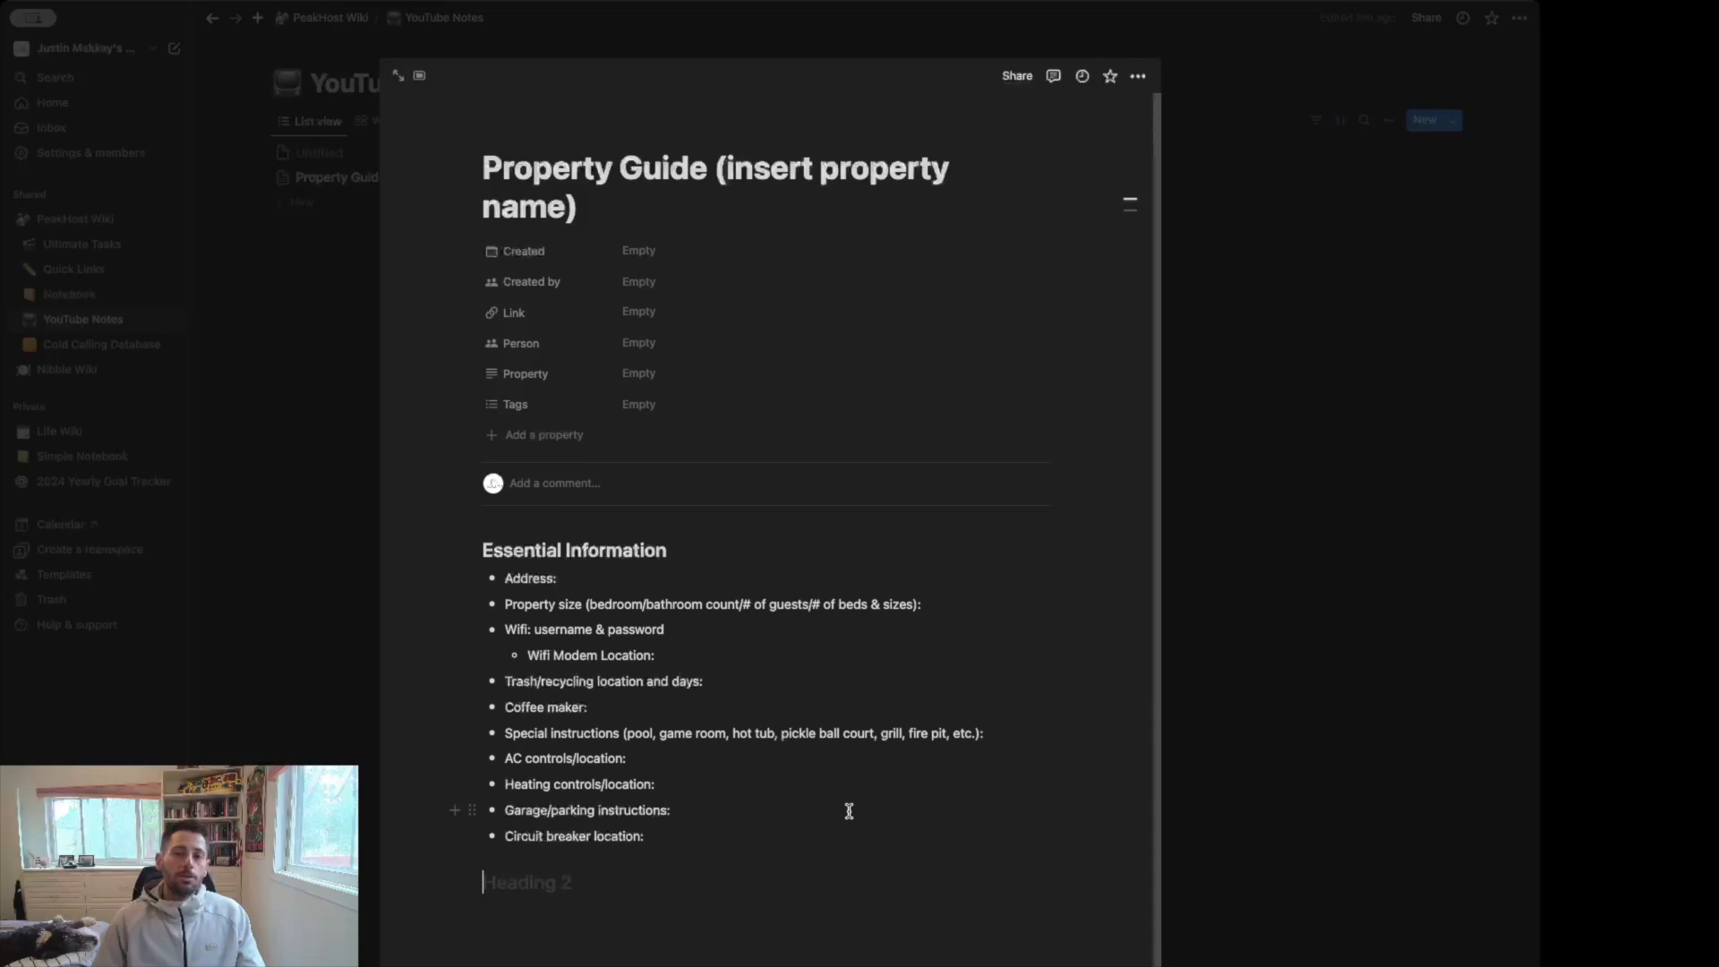
text(Contacts)
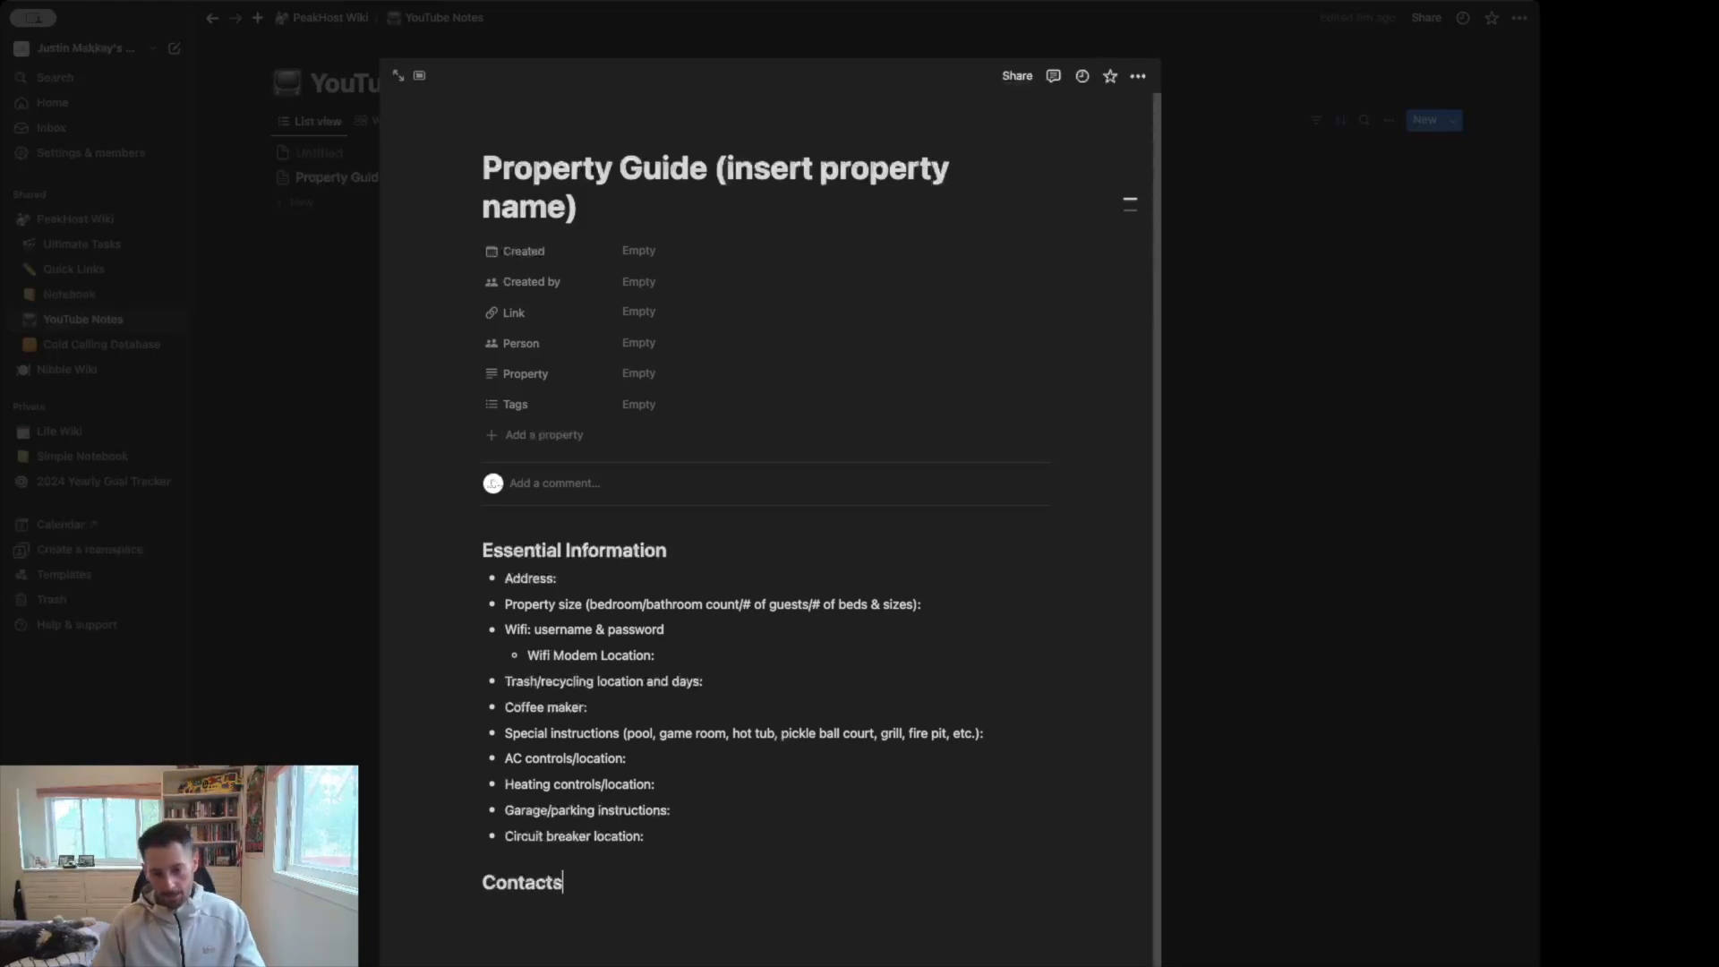
key(Return)
- Create a bulleted list under the Contacts heading with "Owner:", "Cleaners:" and "Handymen:", followed by an empty bullet
text(-)
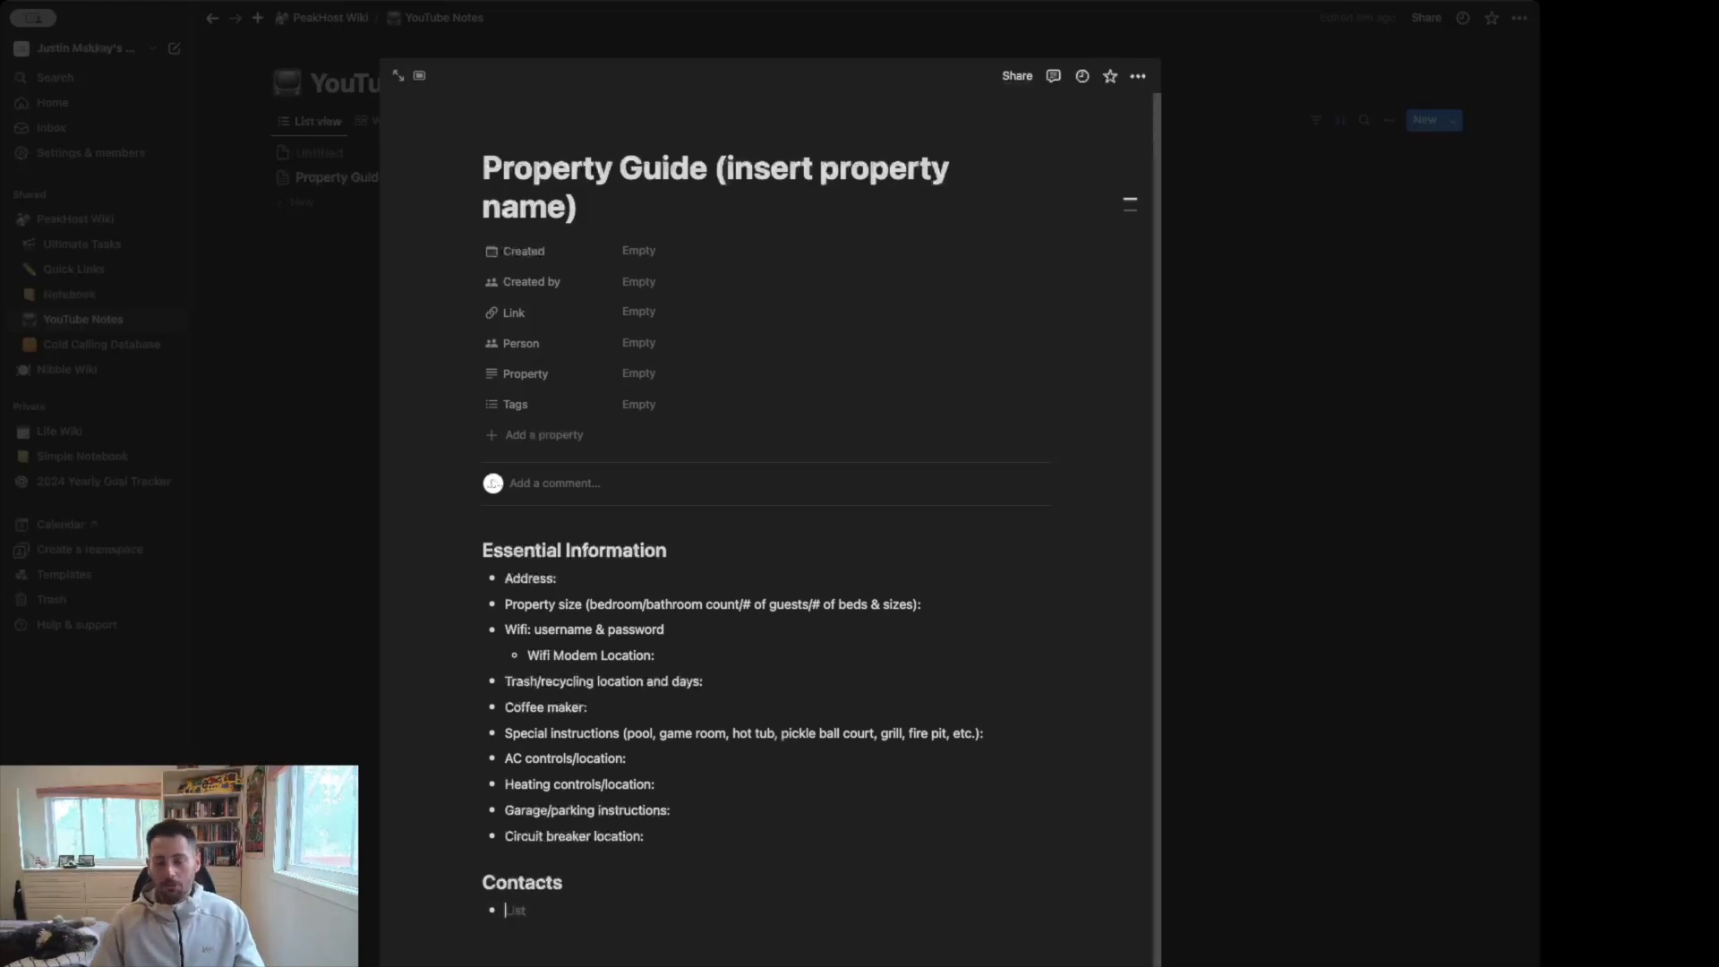
scroll(786, 739, down, 2)
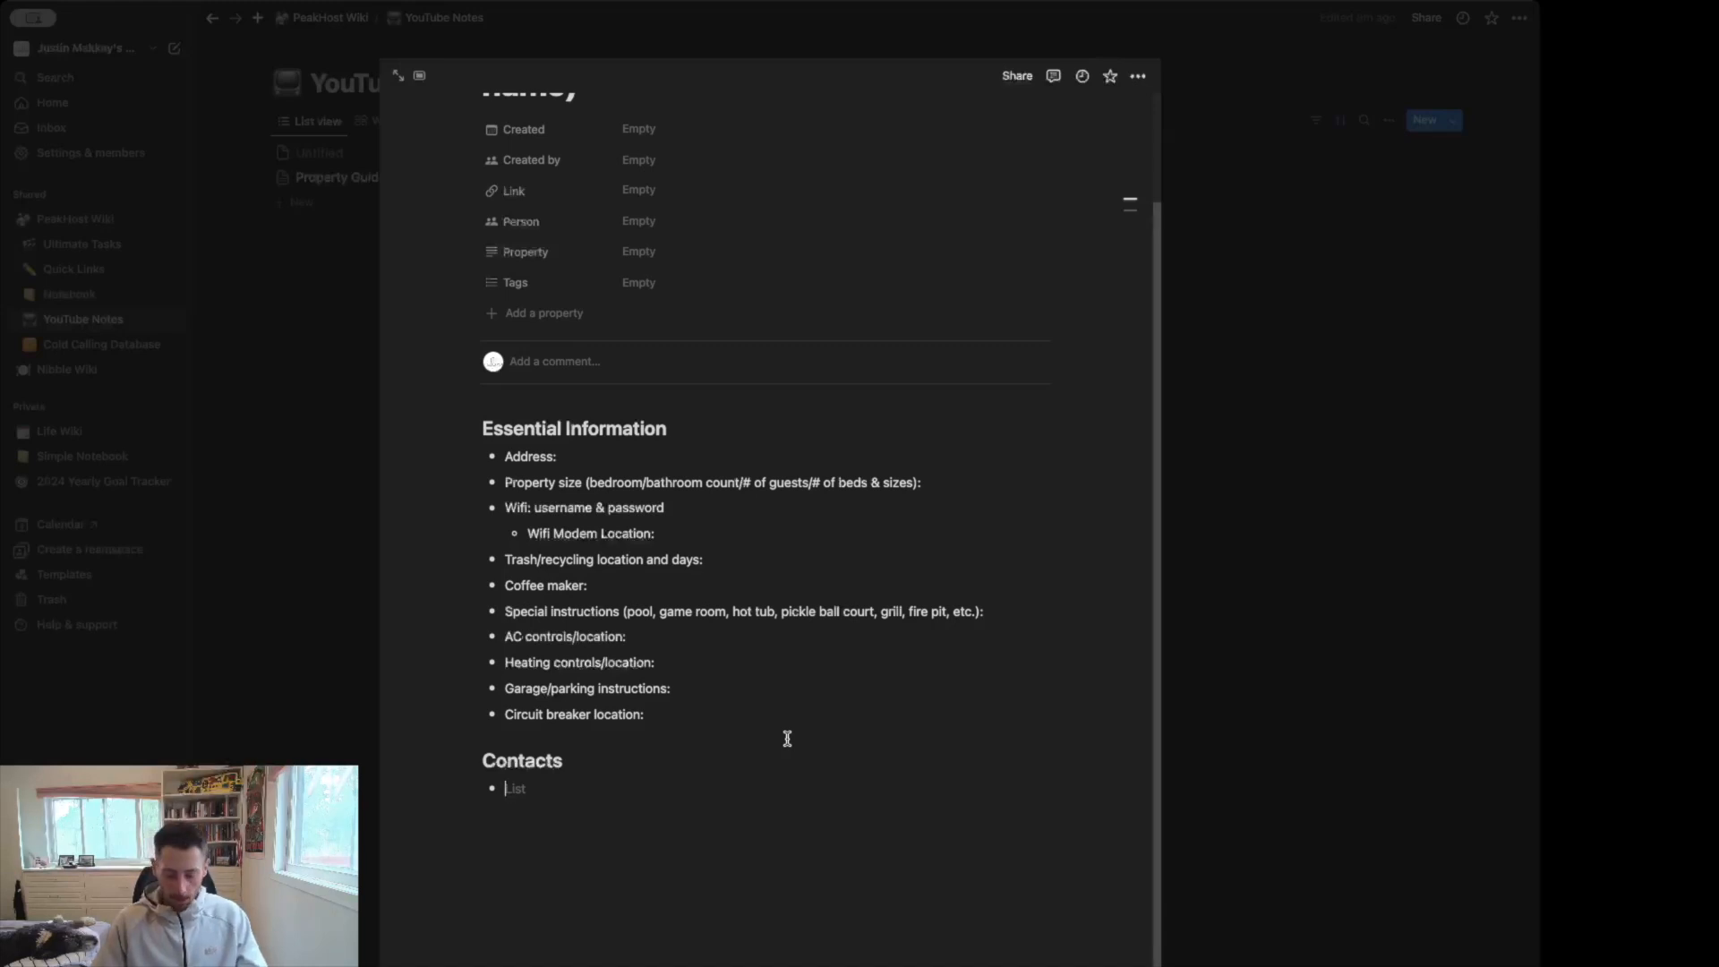
text(Owner)
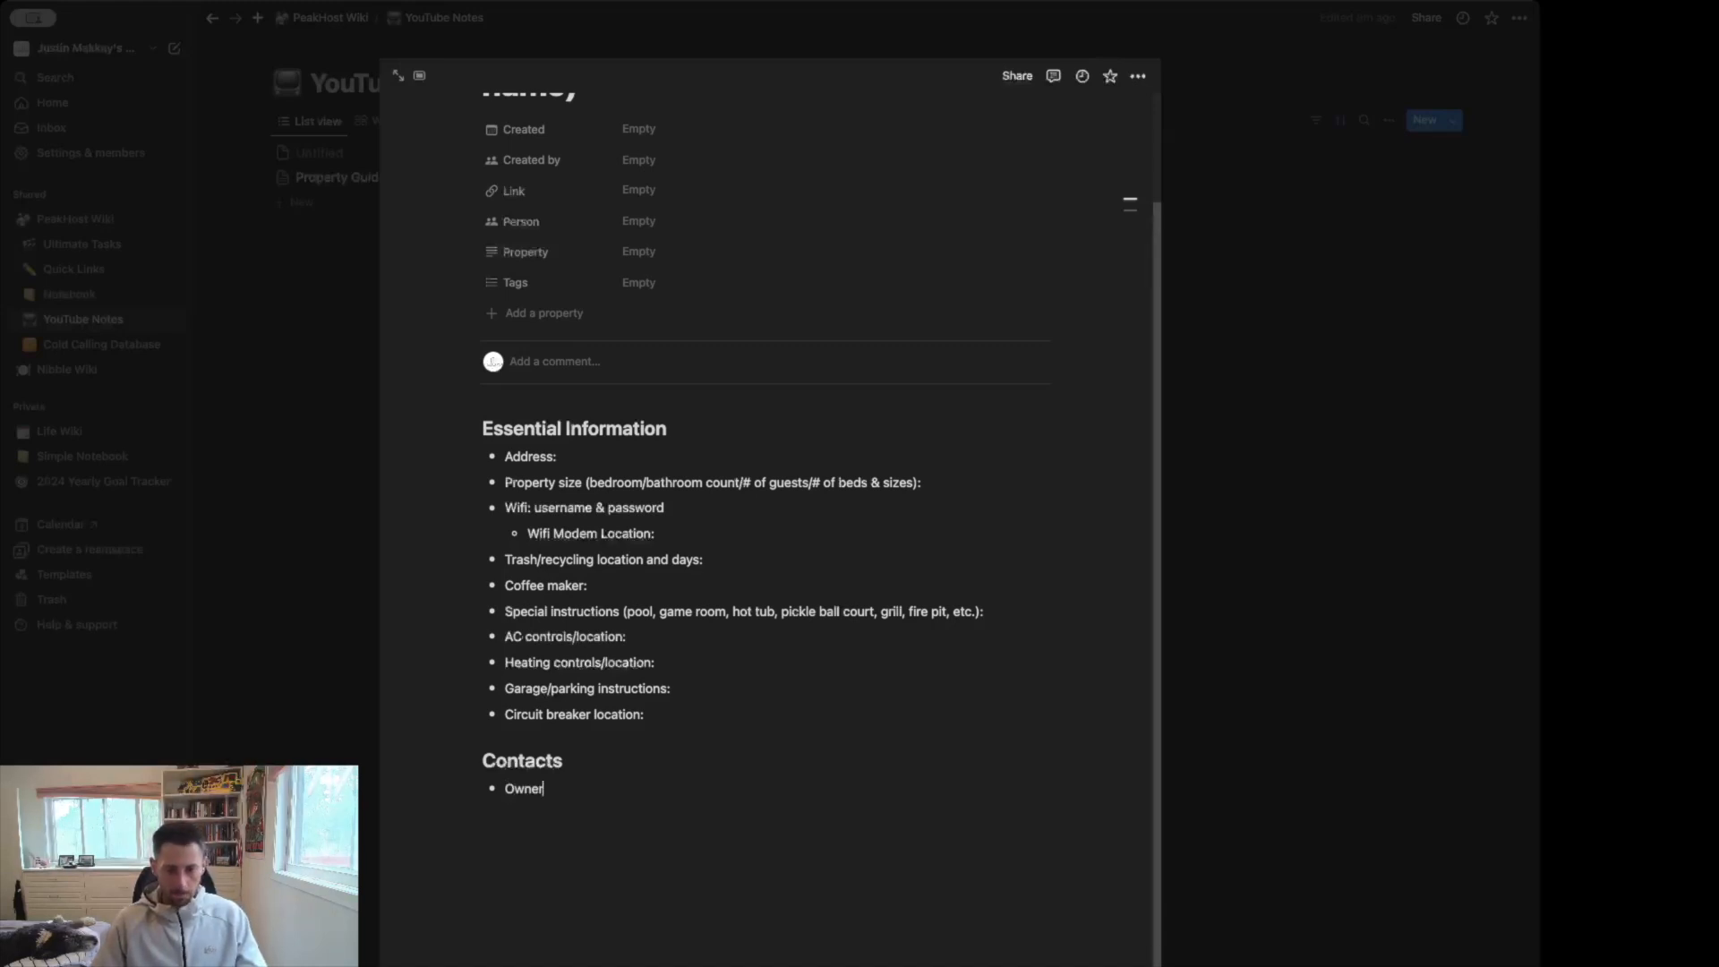
text(:)
key(Return)
text(Cleaners:)
key(Return)
text(Handymen:)
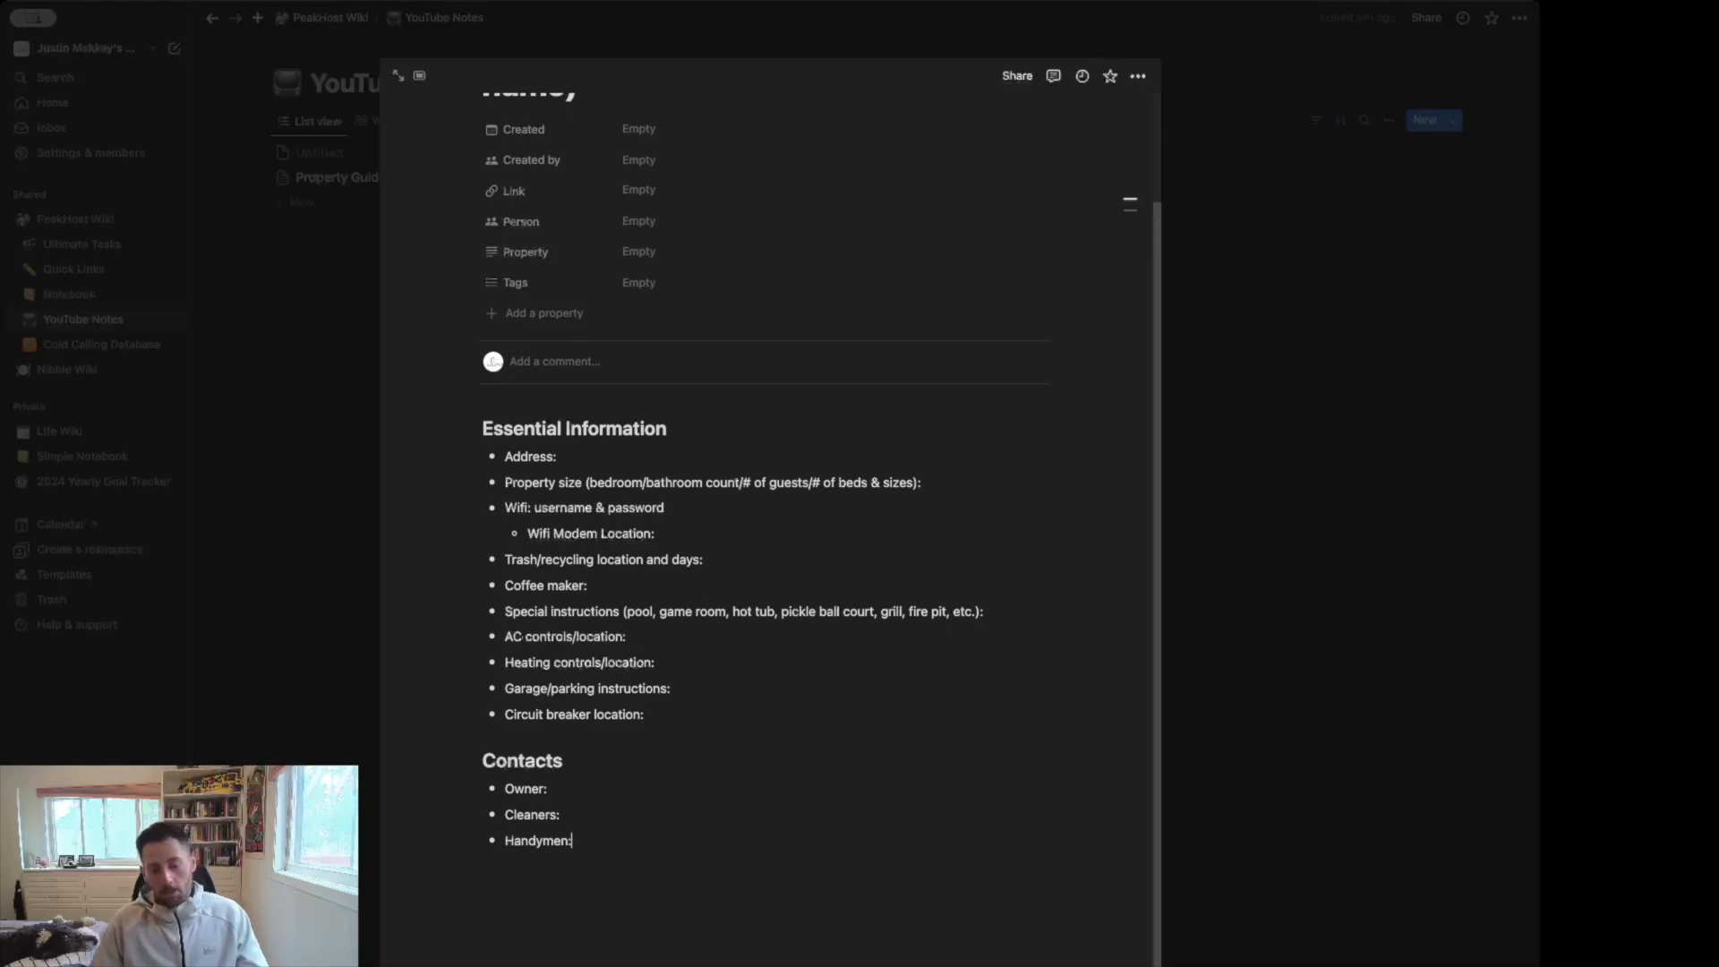
key(Return)
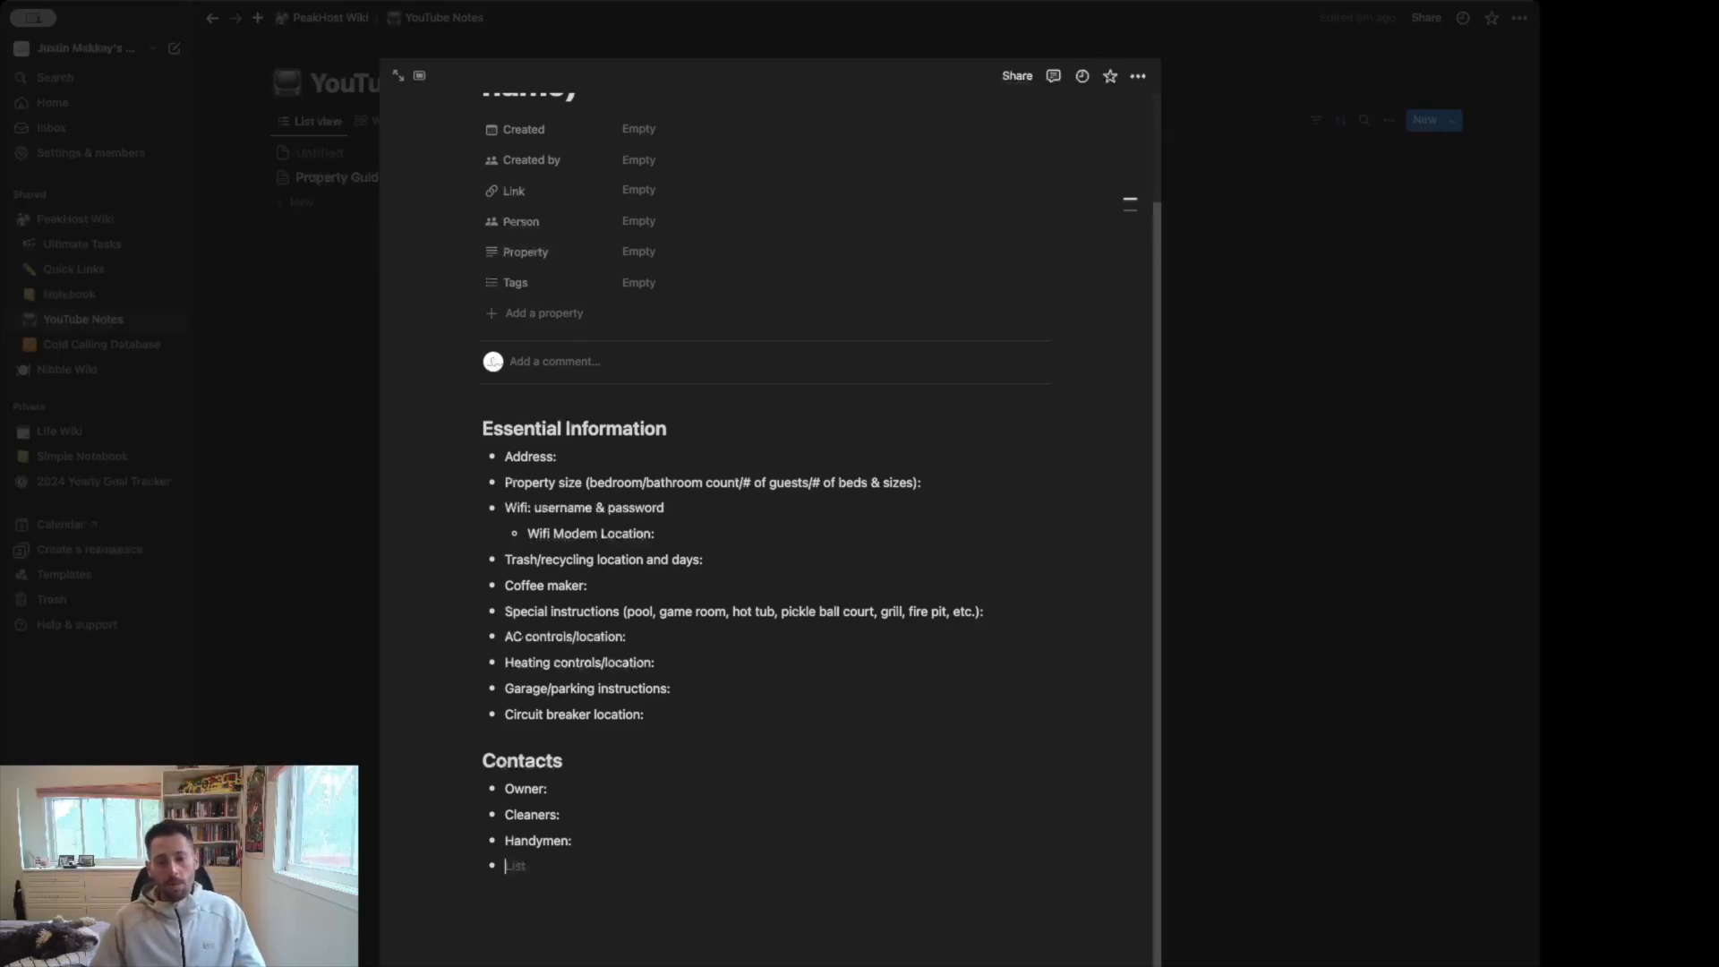
- Try to nest a numbered list with items 1 and 2 under the "Cleaners:" bullet
click(667, 817)
key(Return)
key(Tab)
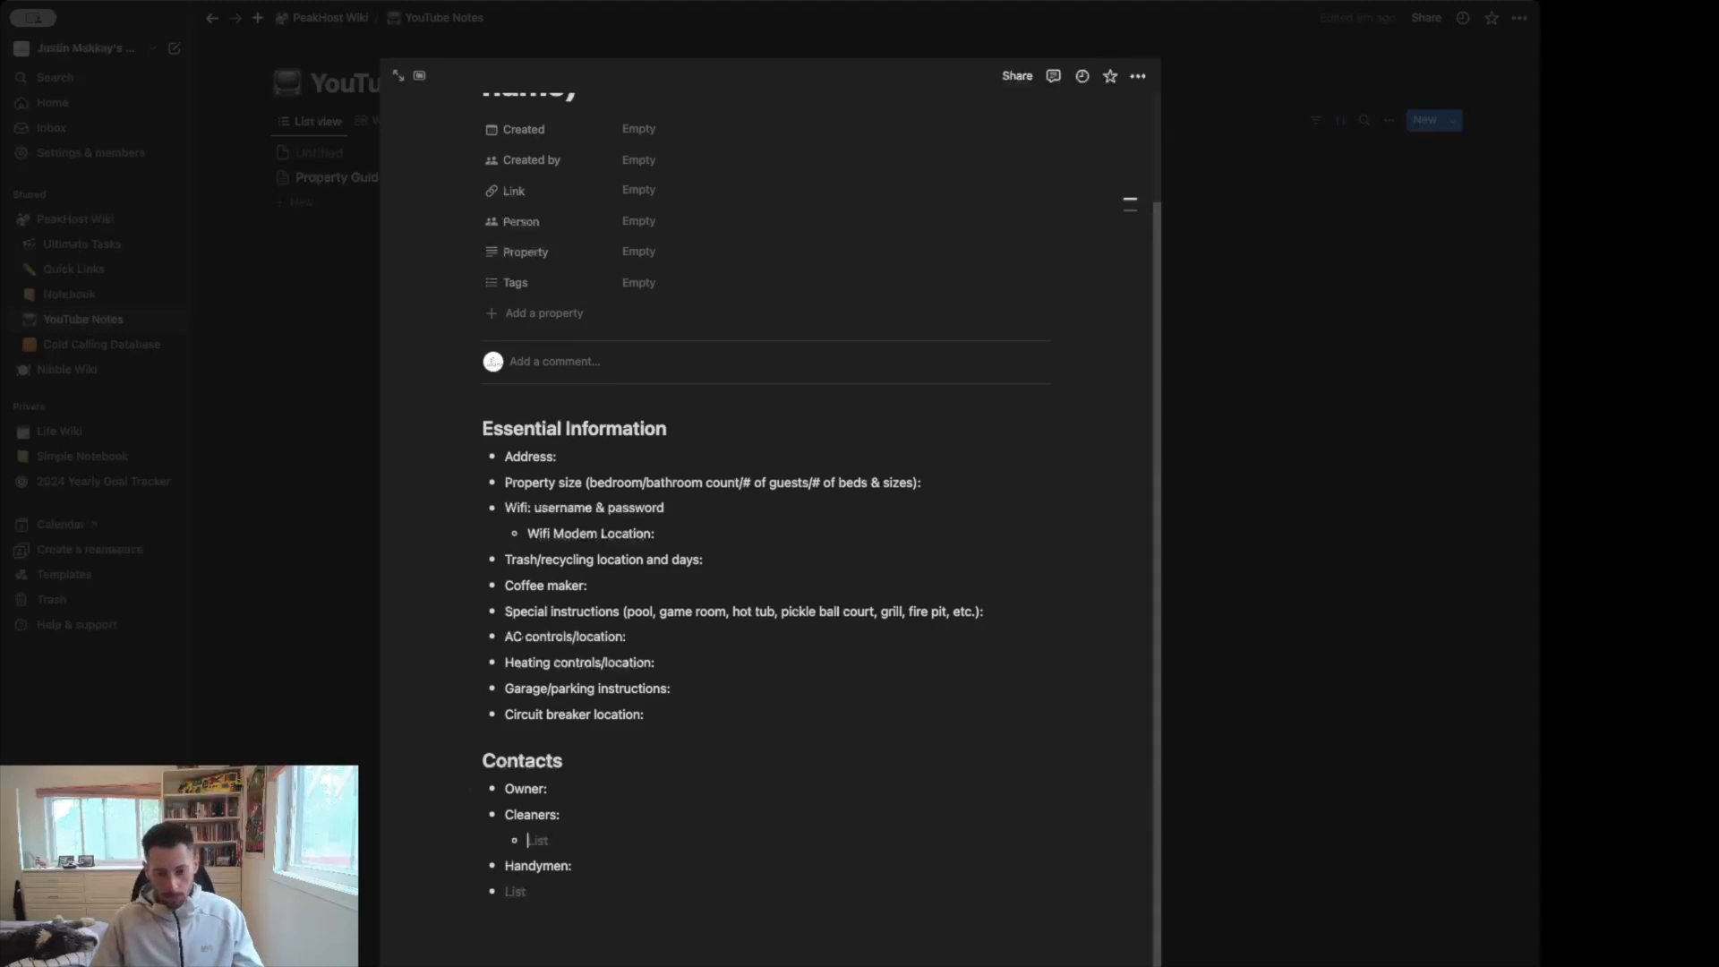
text(1.)
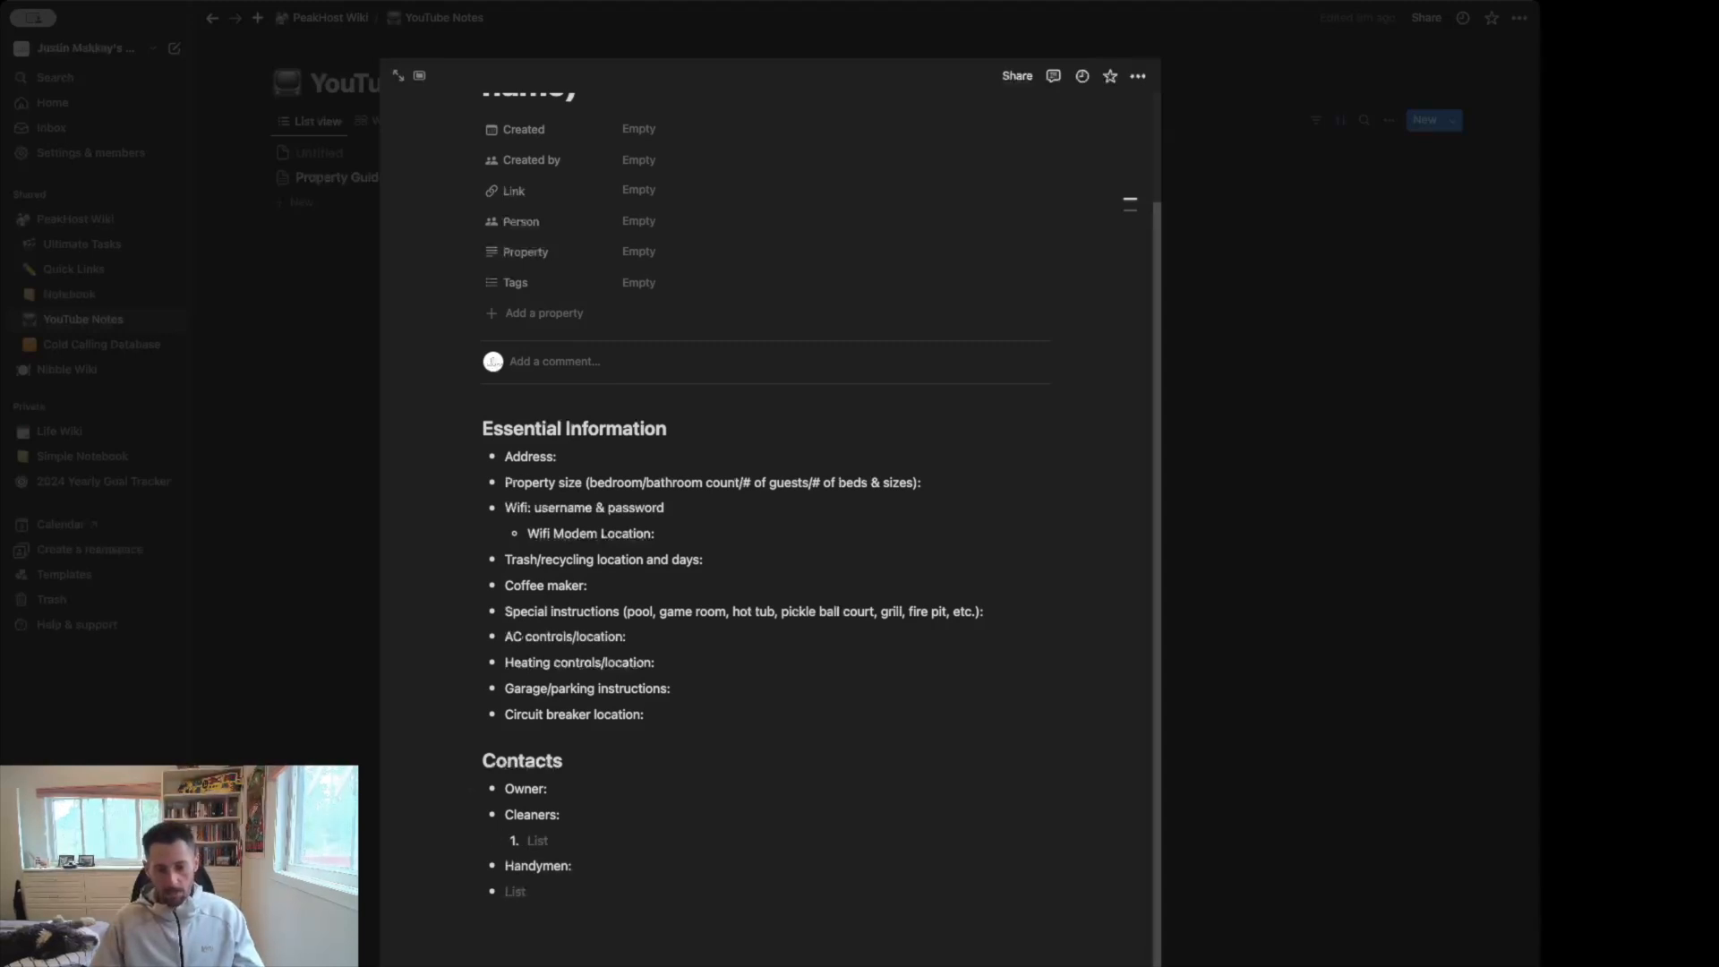
key(shift+Tab)
key(BackSpace)
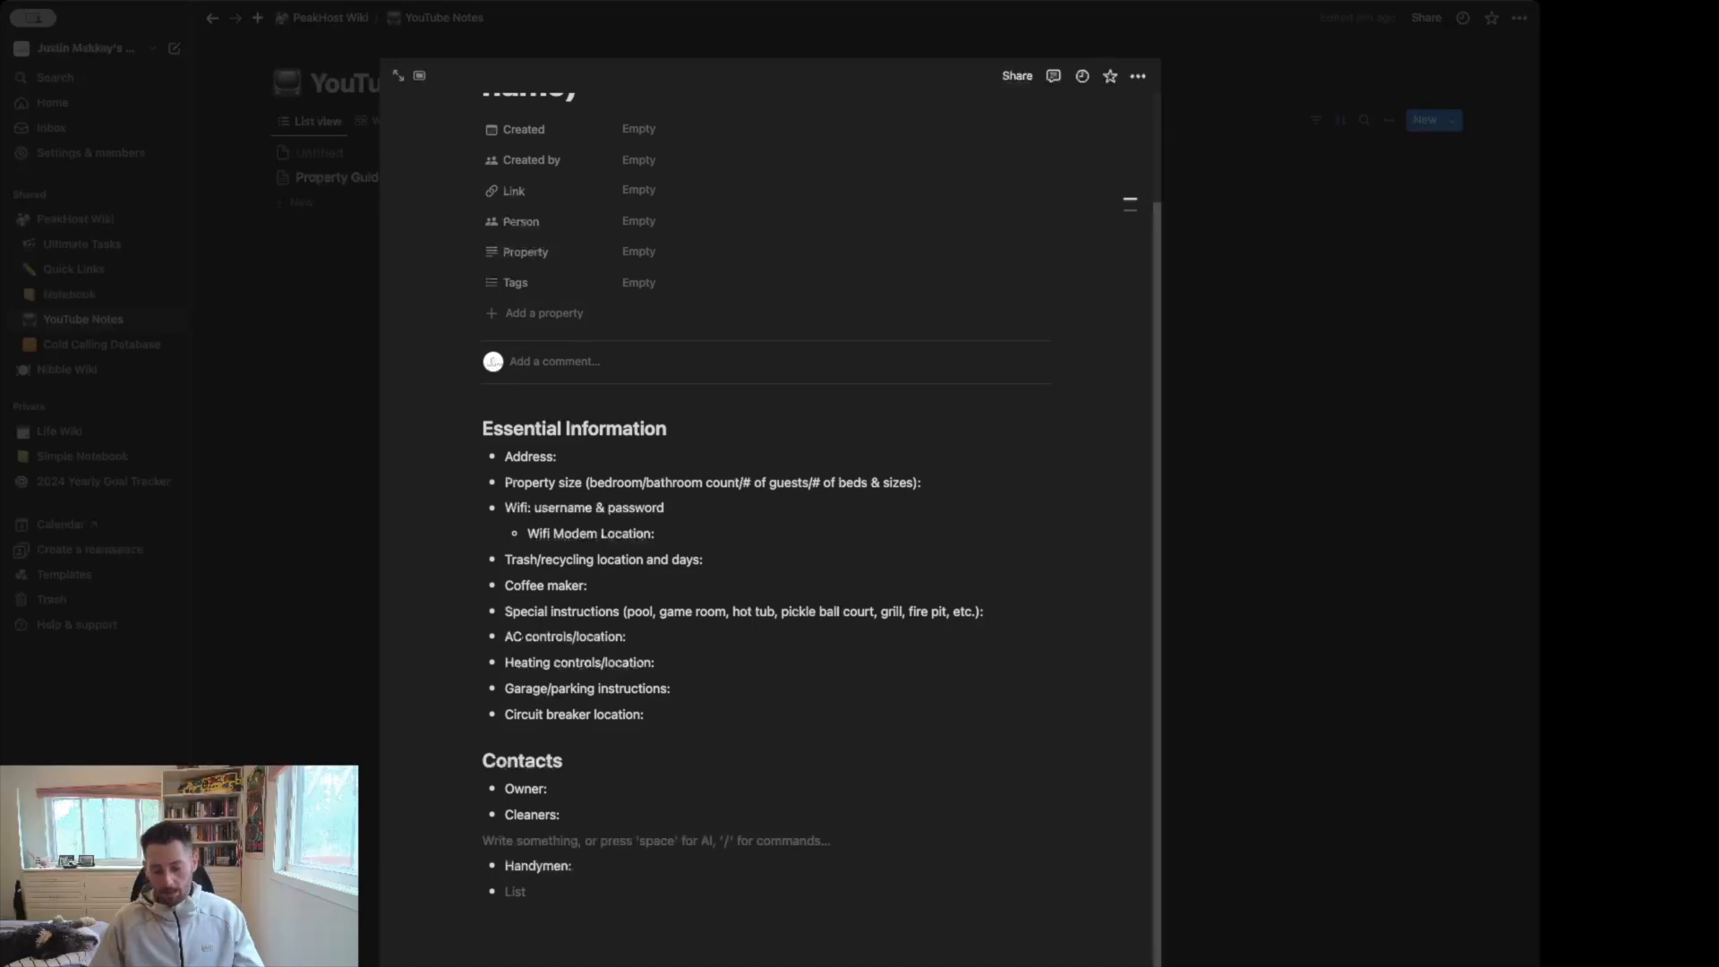
text(1.)
key(Tab)
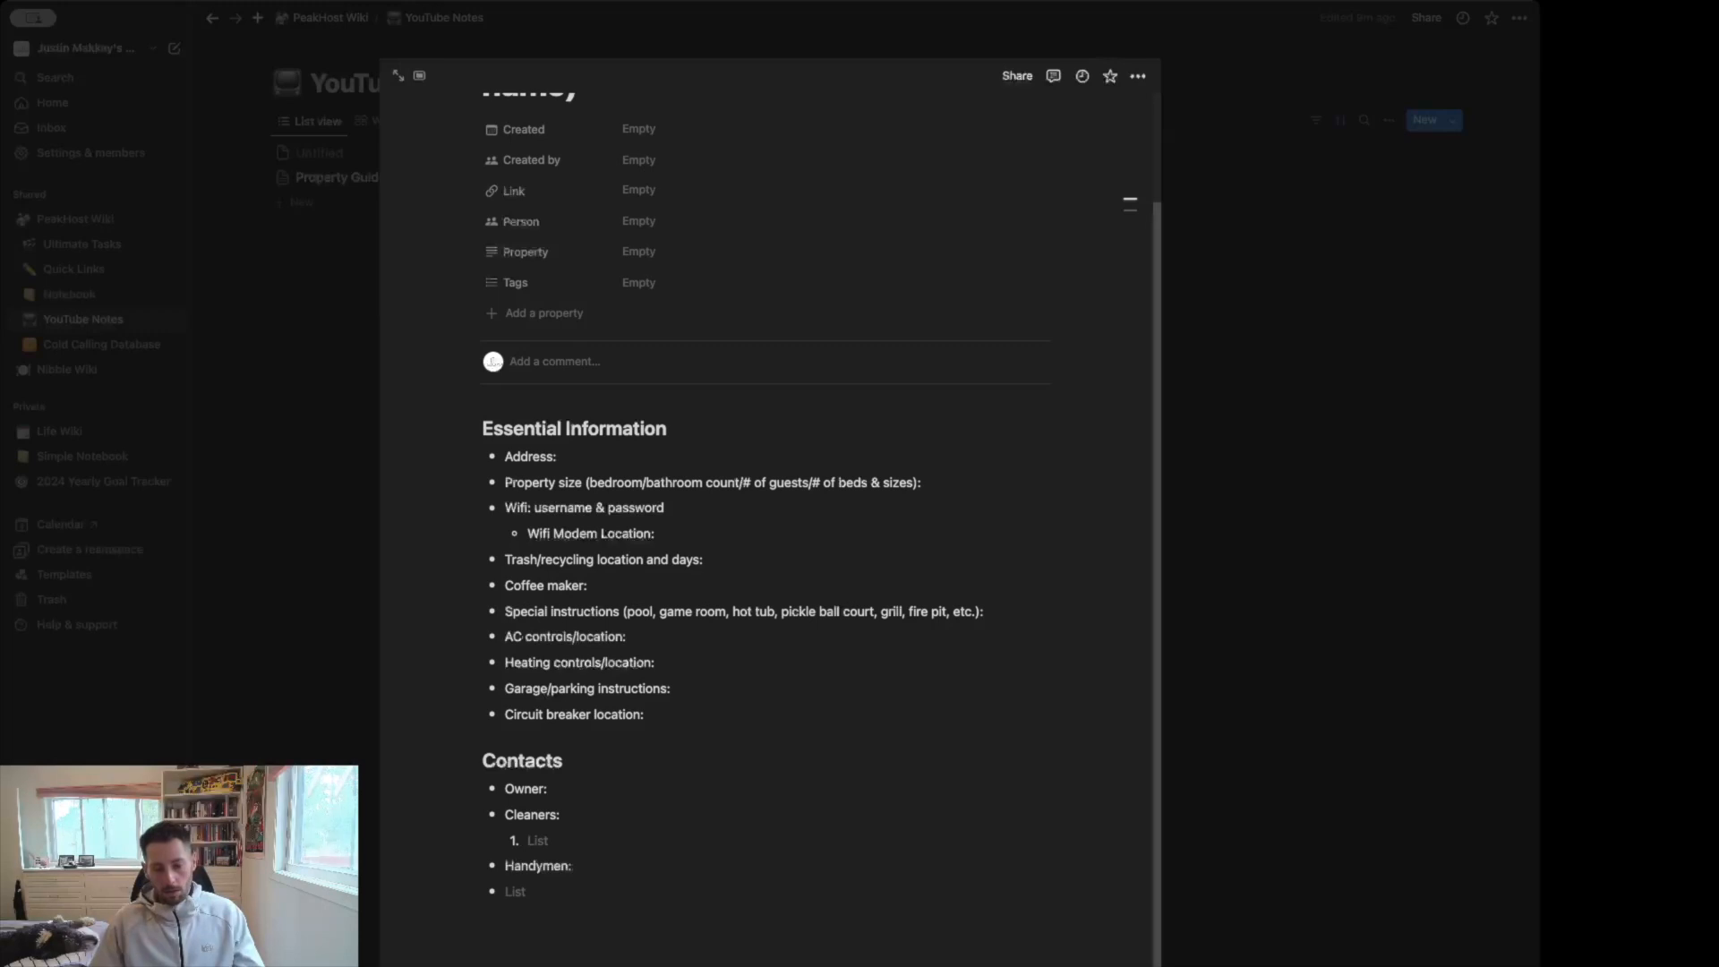
key(shift+Return)
text(2.)
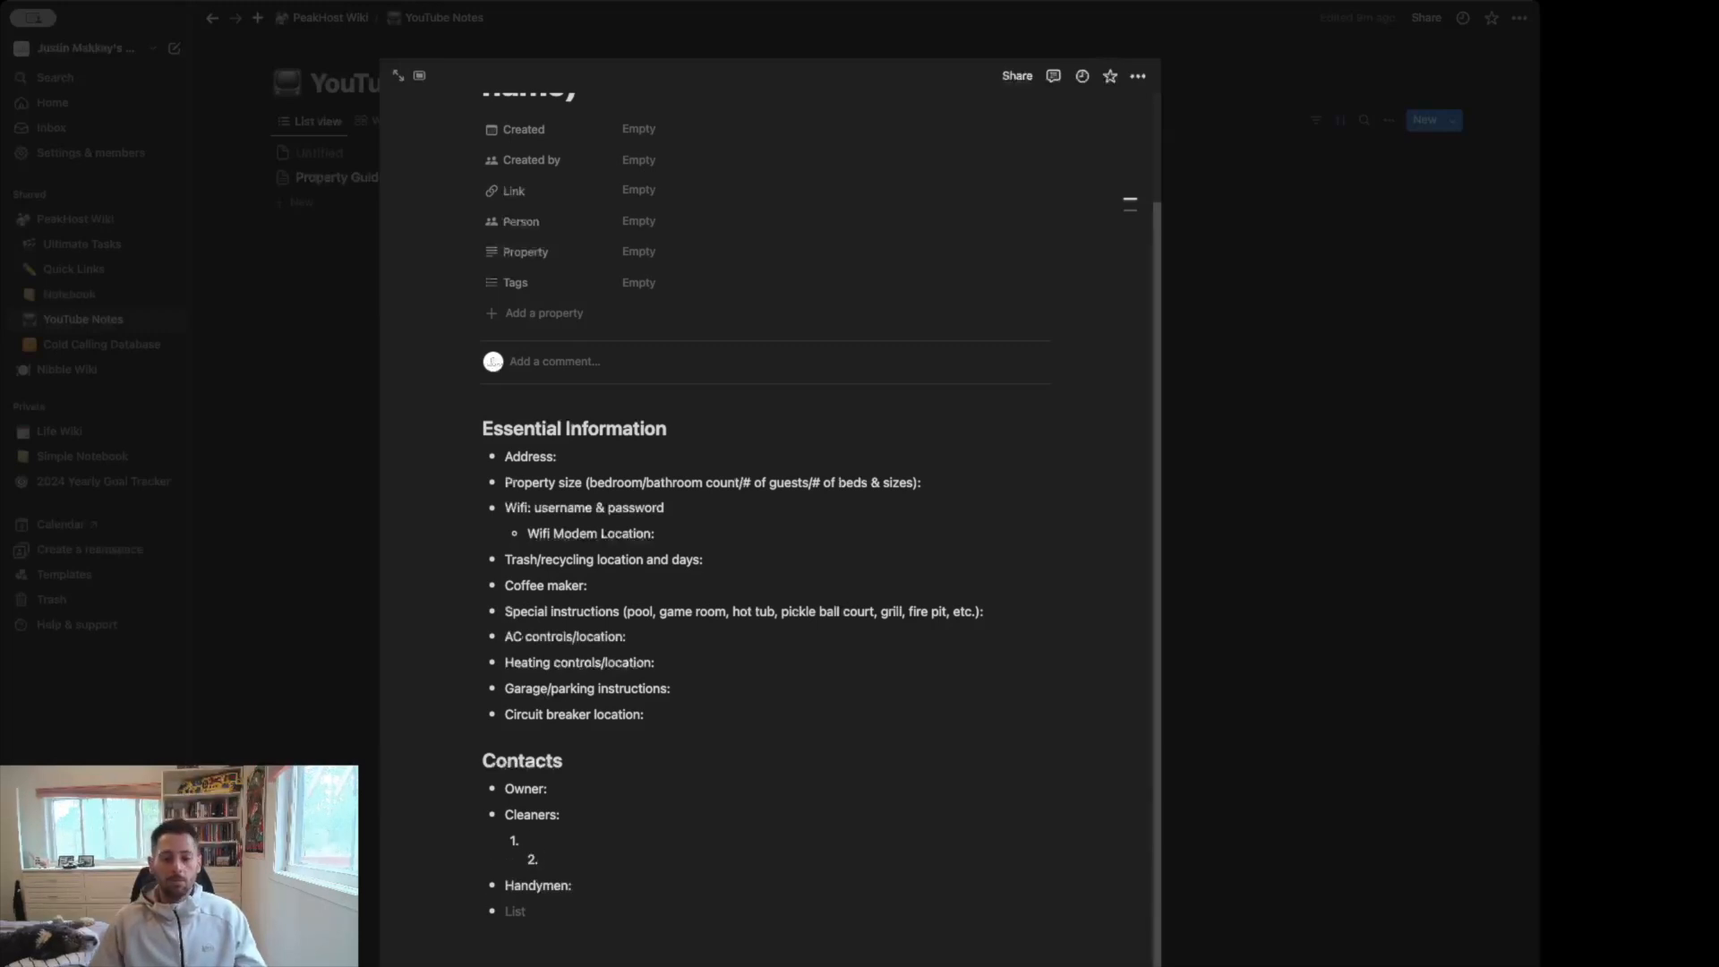
- Add an empty nested bullet under "Handymen:" and replace the numbered lines under "Cleaners:" with an empty nested bullet
click(569, 882)
key(Return)
key(Tab)
drag(561, 864, 519, 830)
key(BackSpace)
key(BackSpace)
key(BackSpace)
key(BackSpace)
key(Return)
key(Tab)
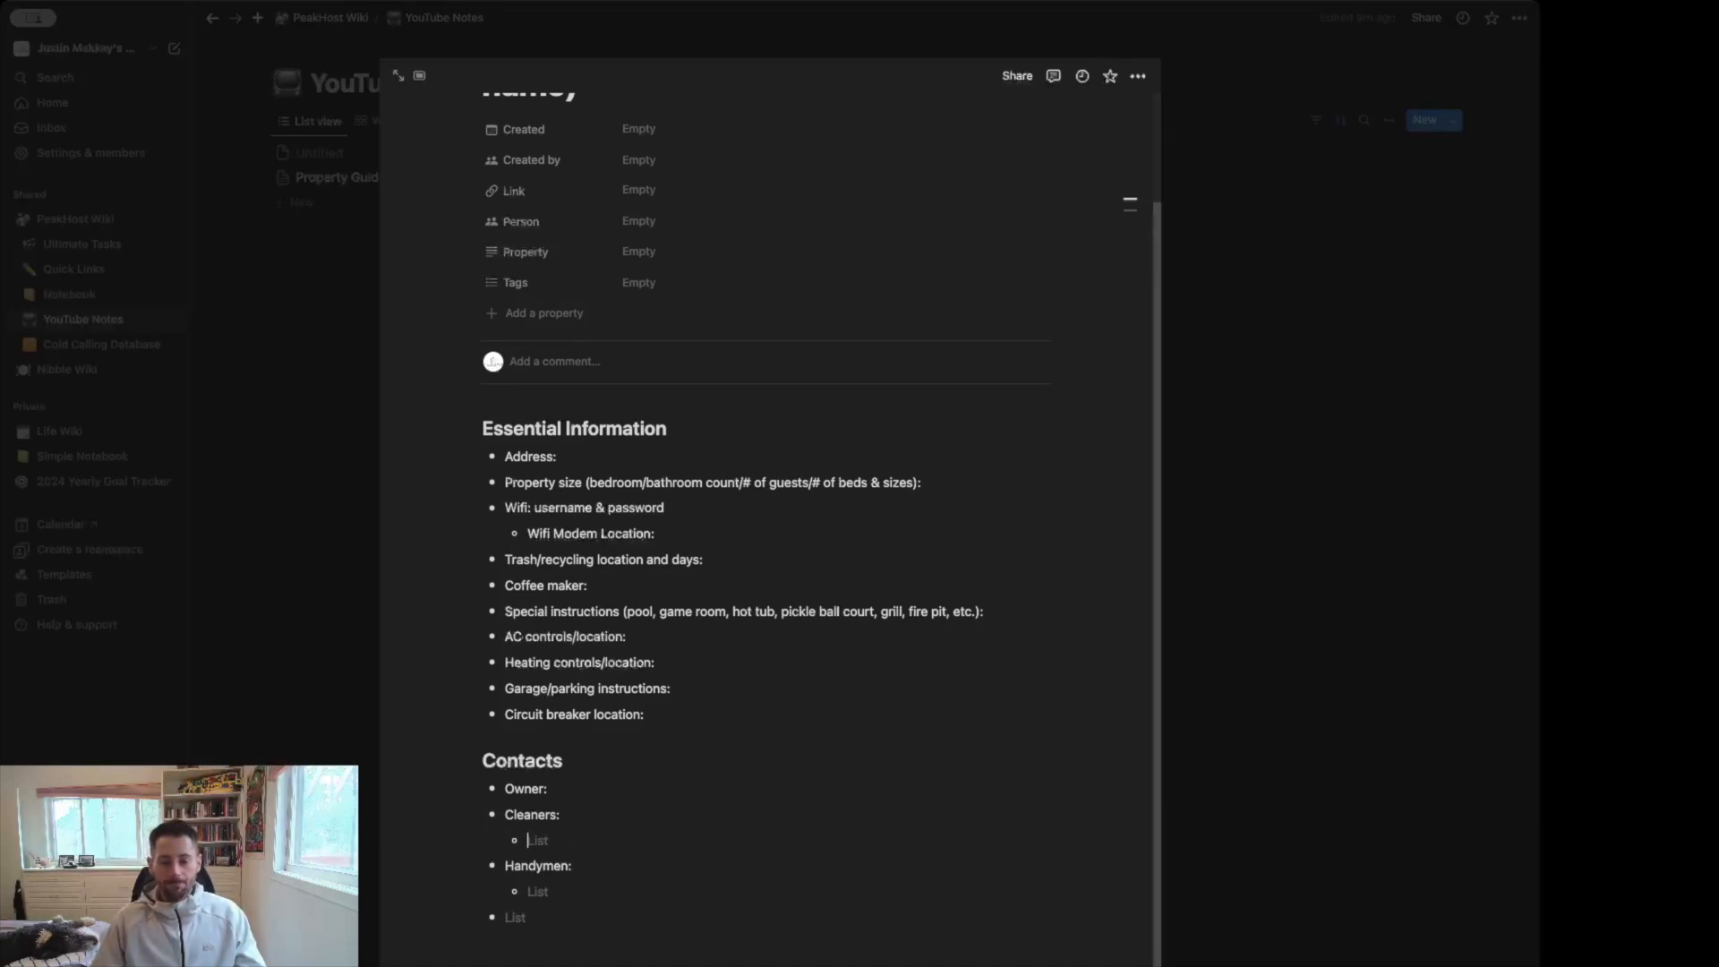
- Fill the empty last bullet under Contacts with "Contractors (specicify by trade)"
click(538, 916)
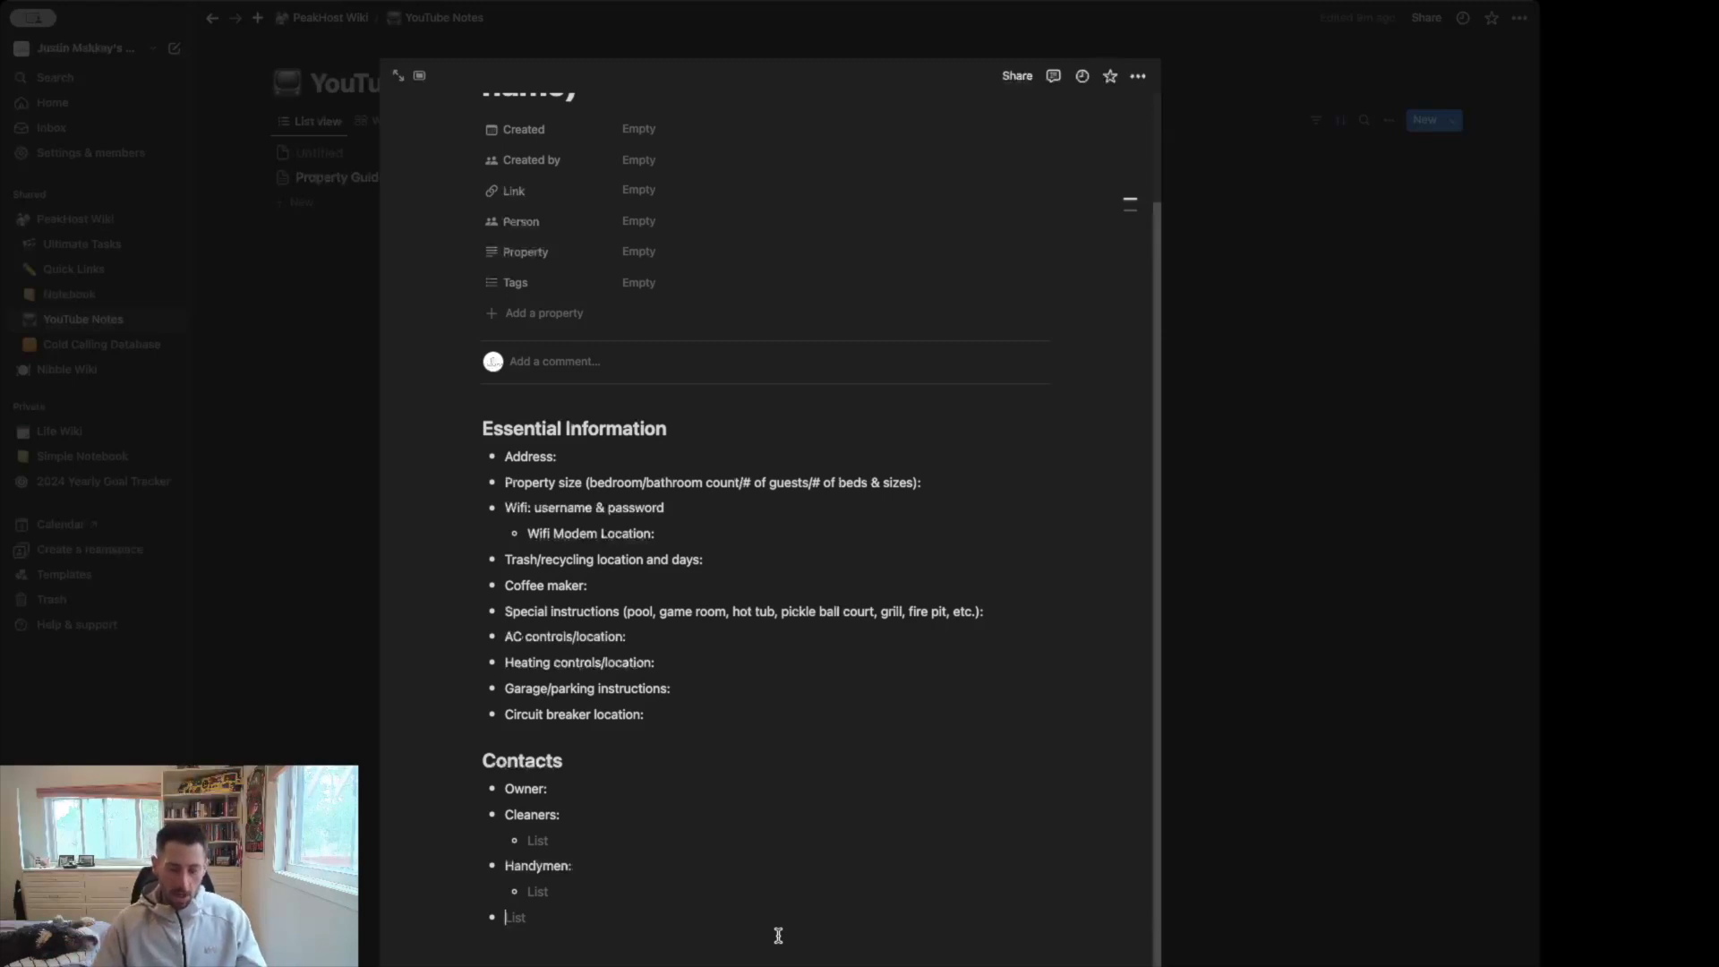
text(Contr)
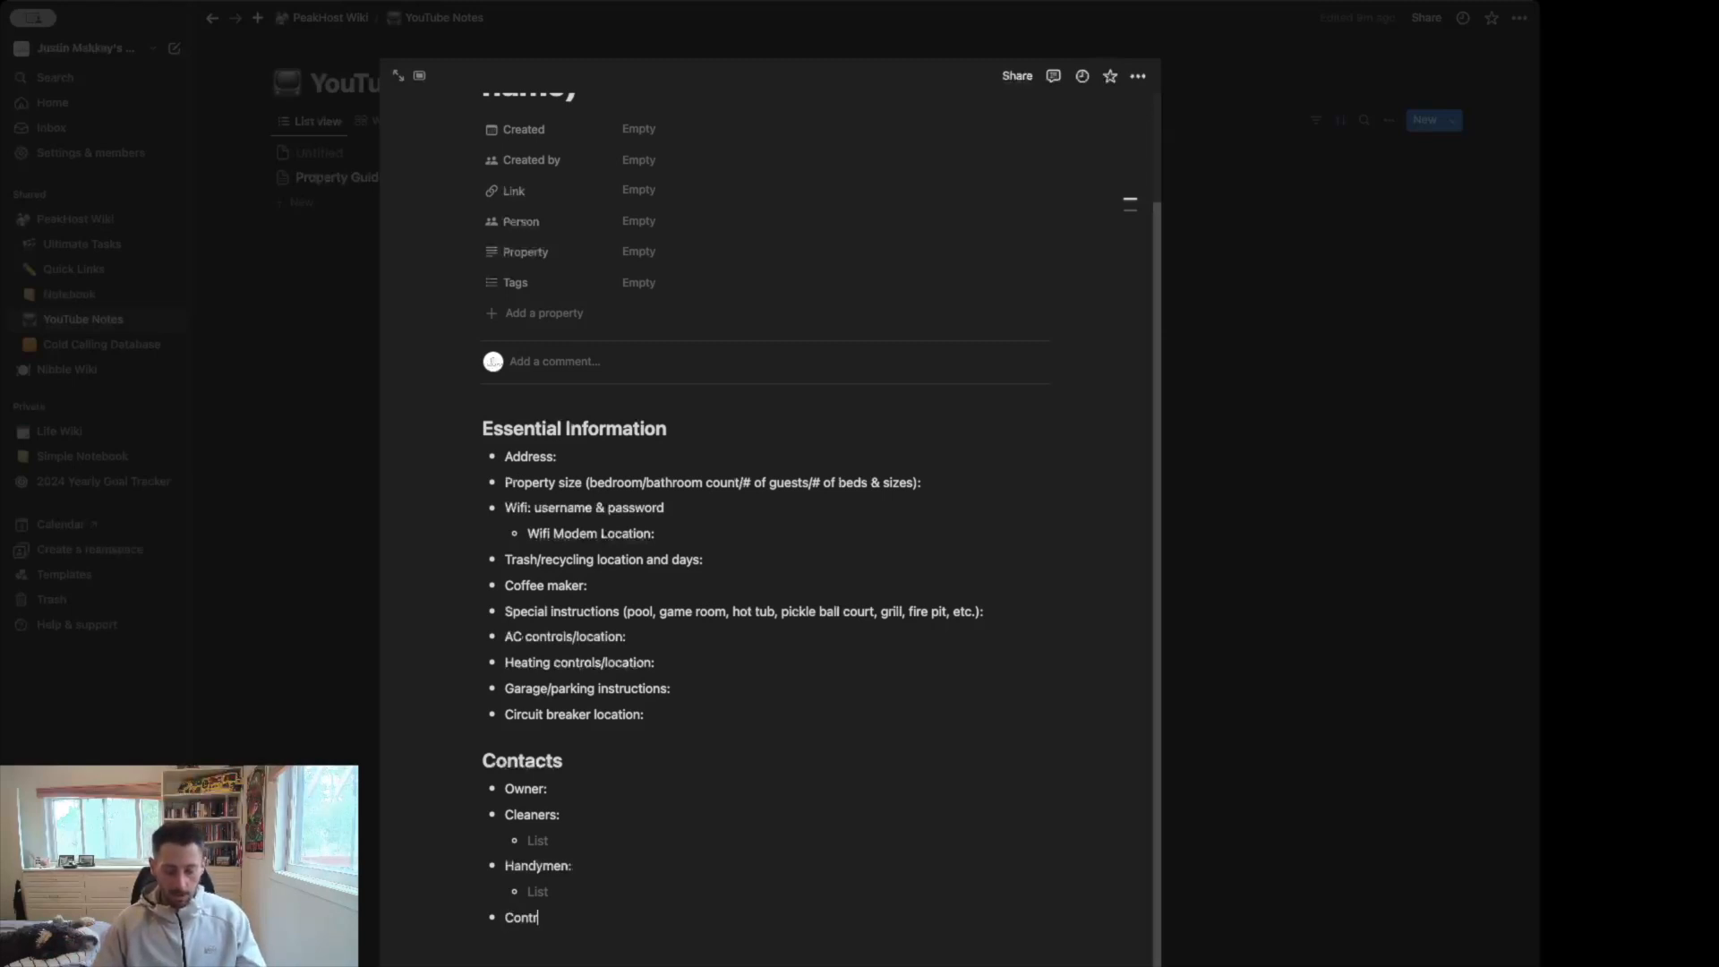
text(actors (s)
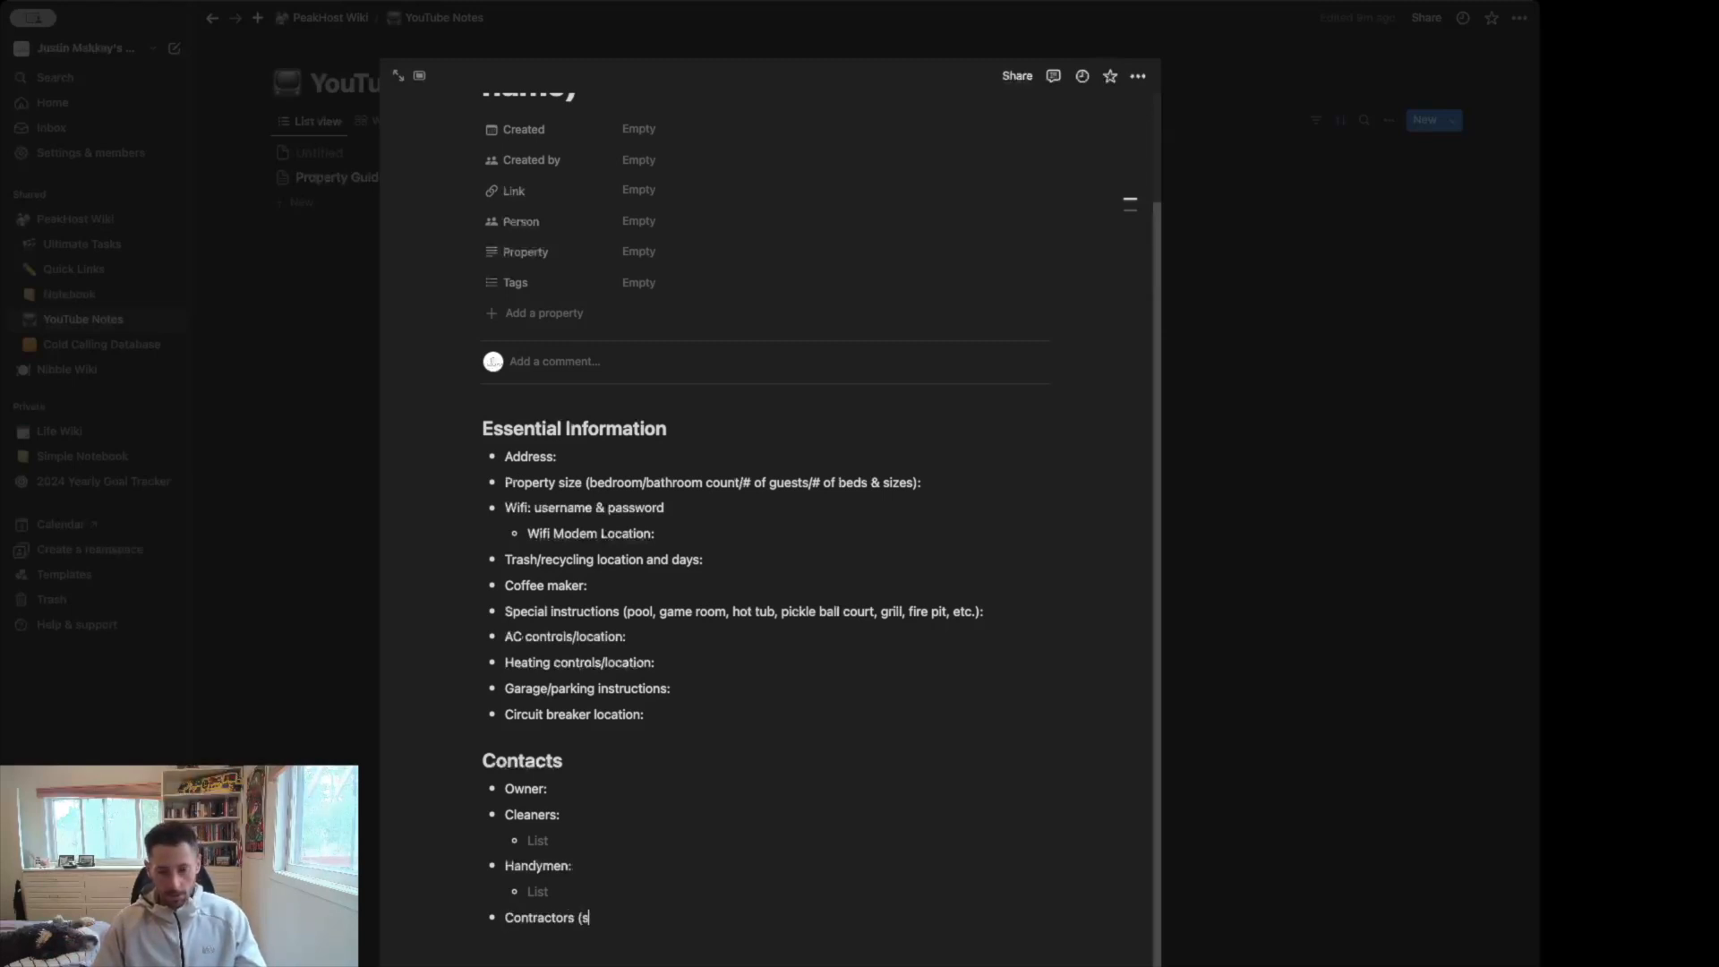
text(pecifiy by)
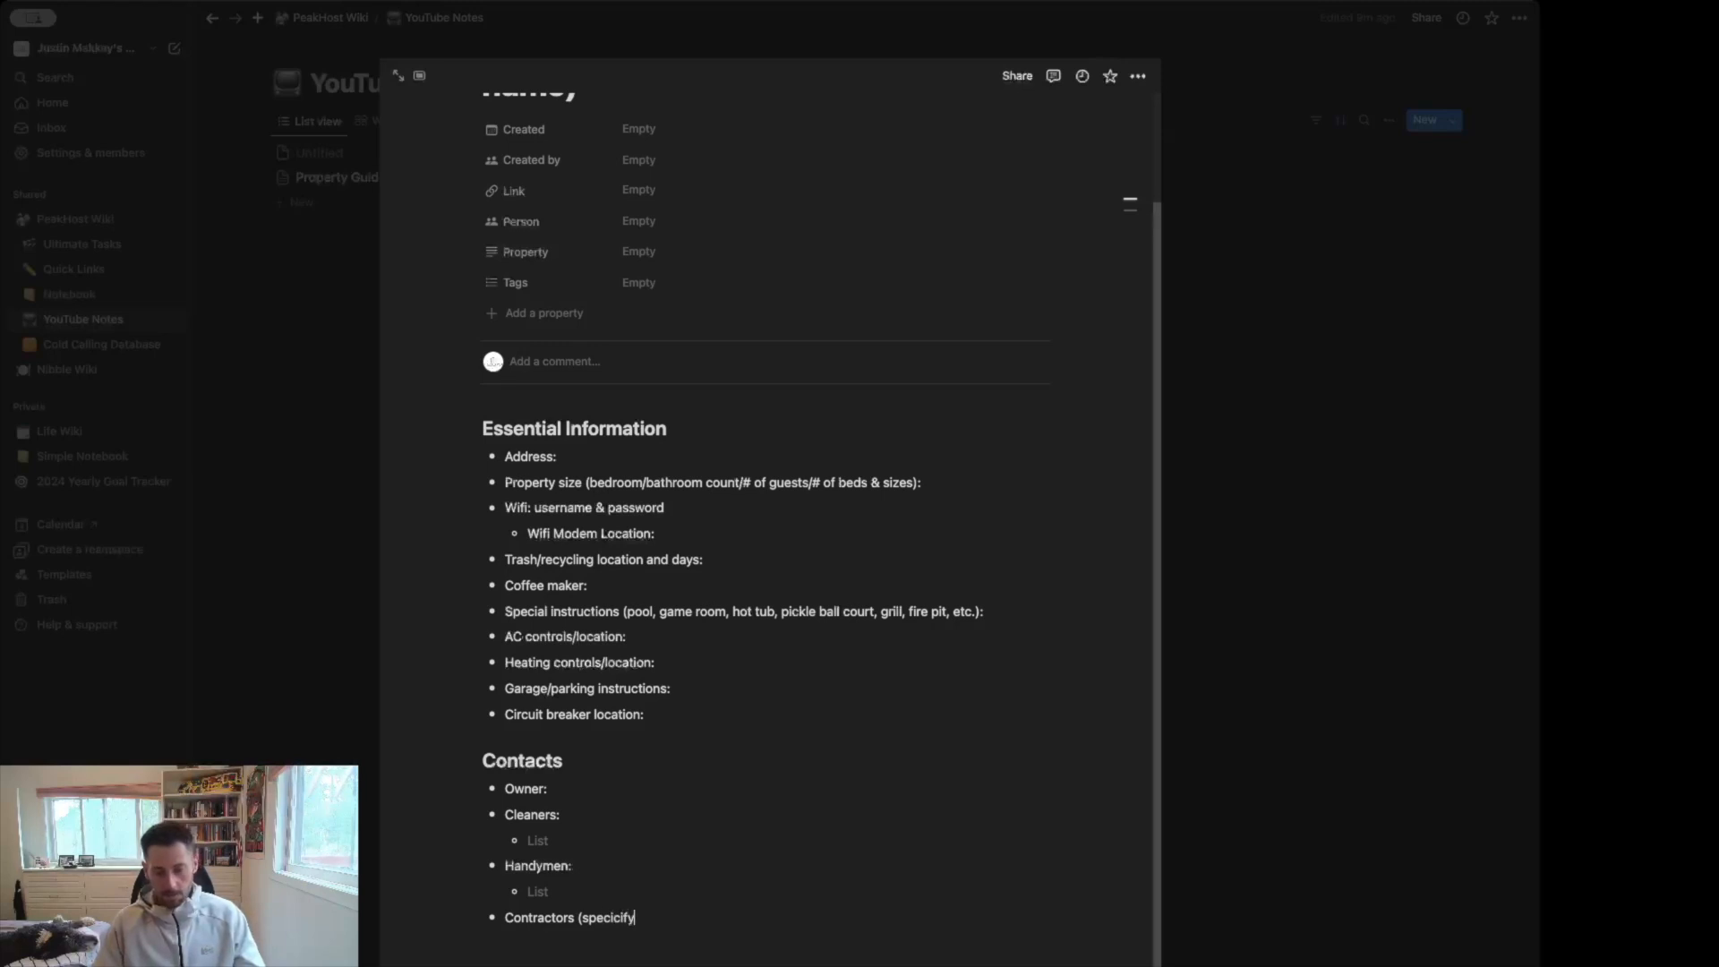
text( trade))
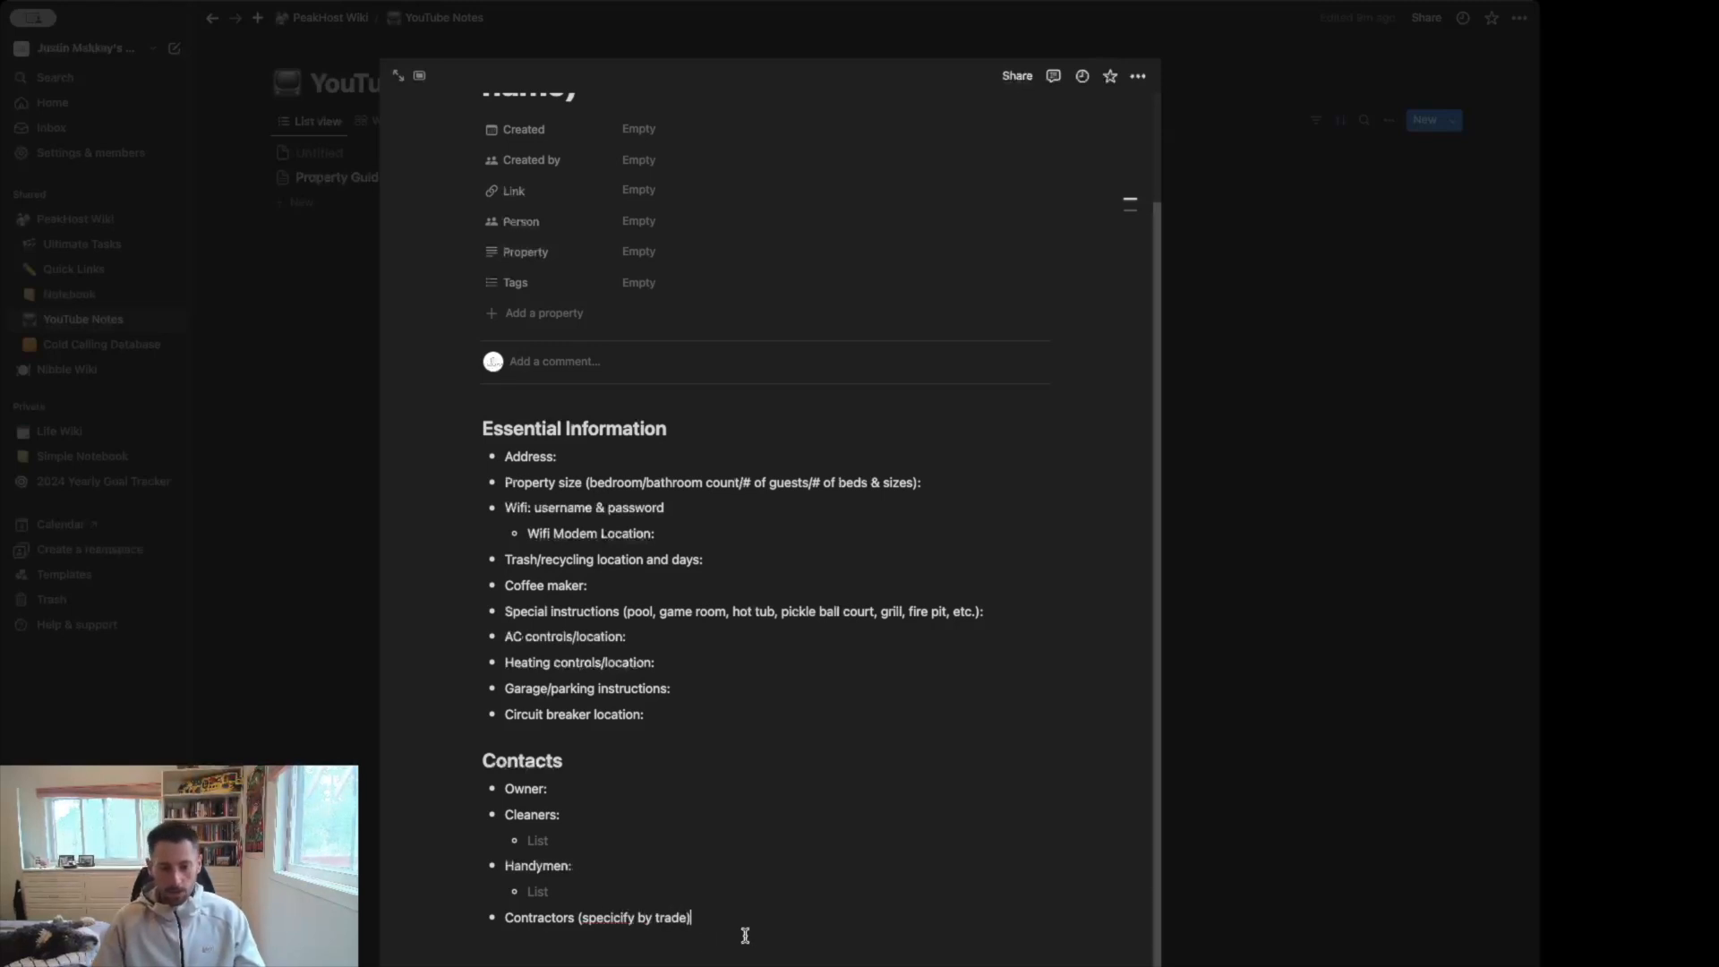
- Correct the misspelled word in the Contractors bullet to "specific", end the line with a colon and start a new bullet
right_click(611, 917)
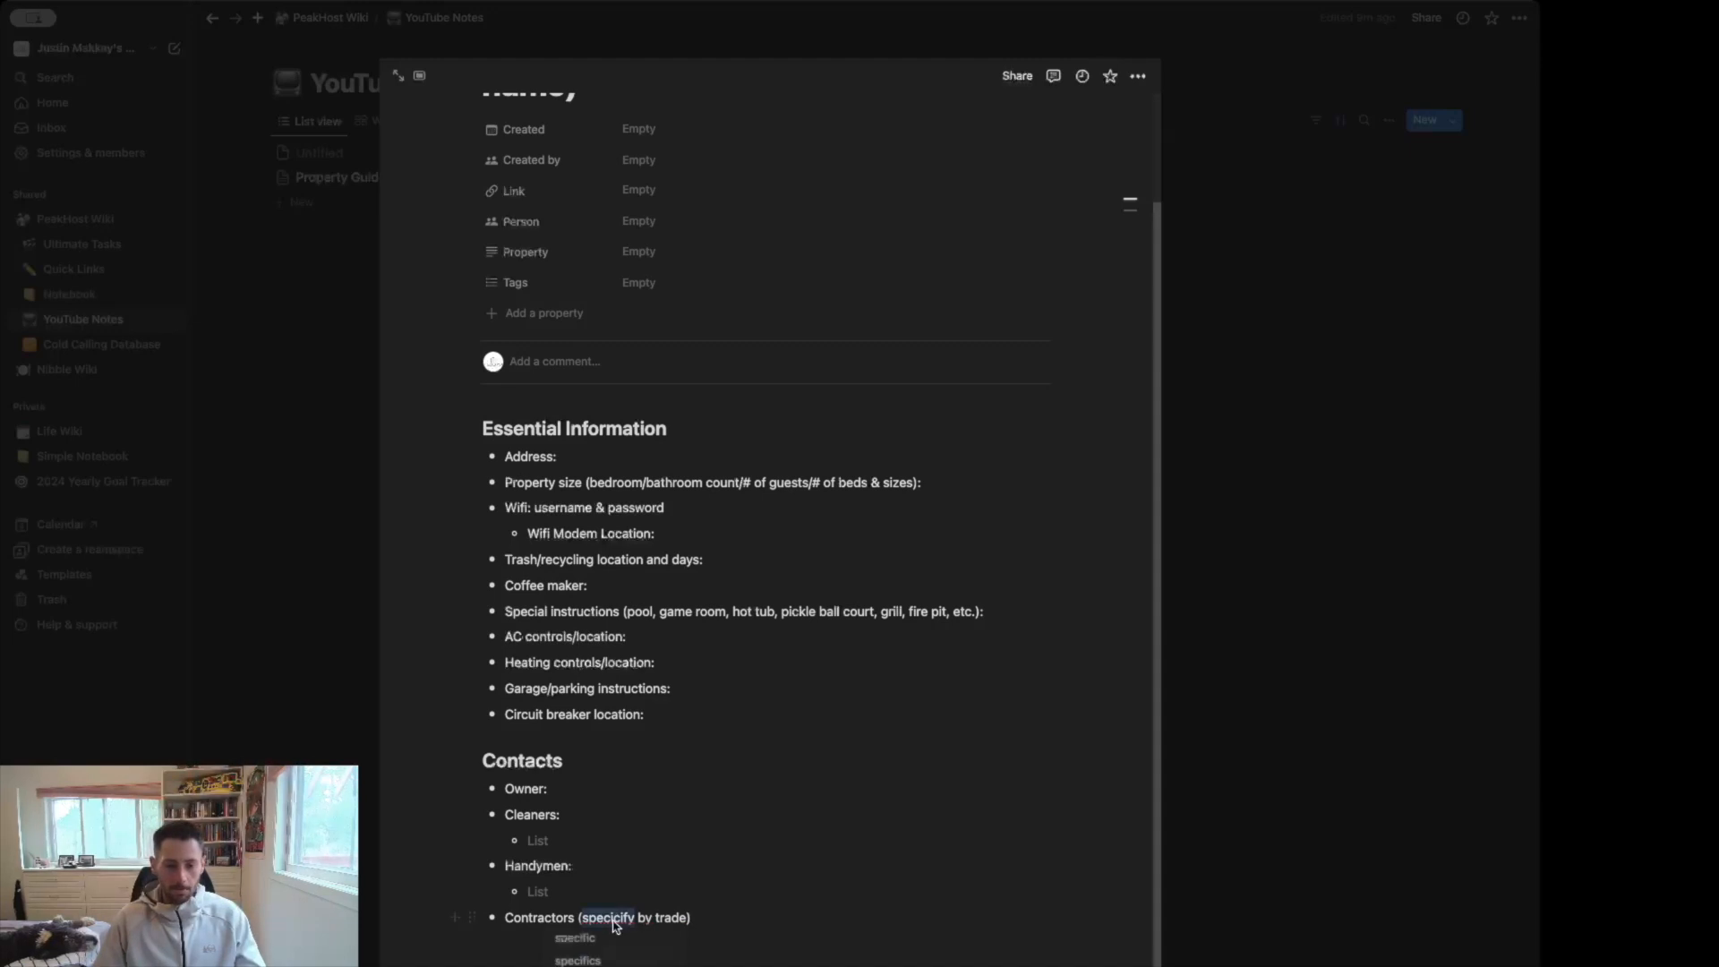
click(586, 937)
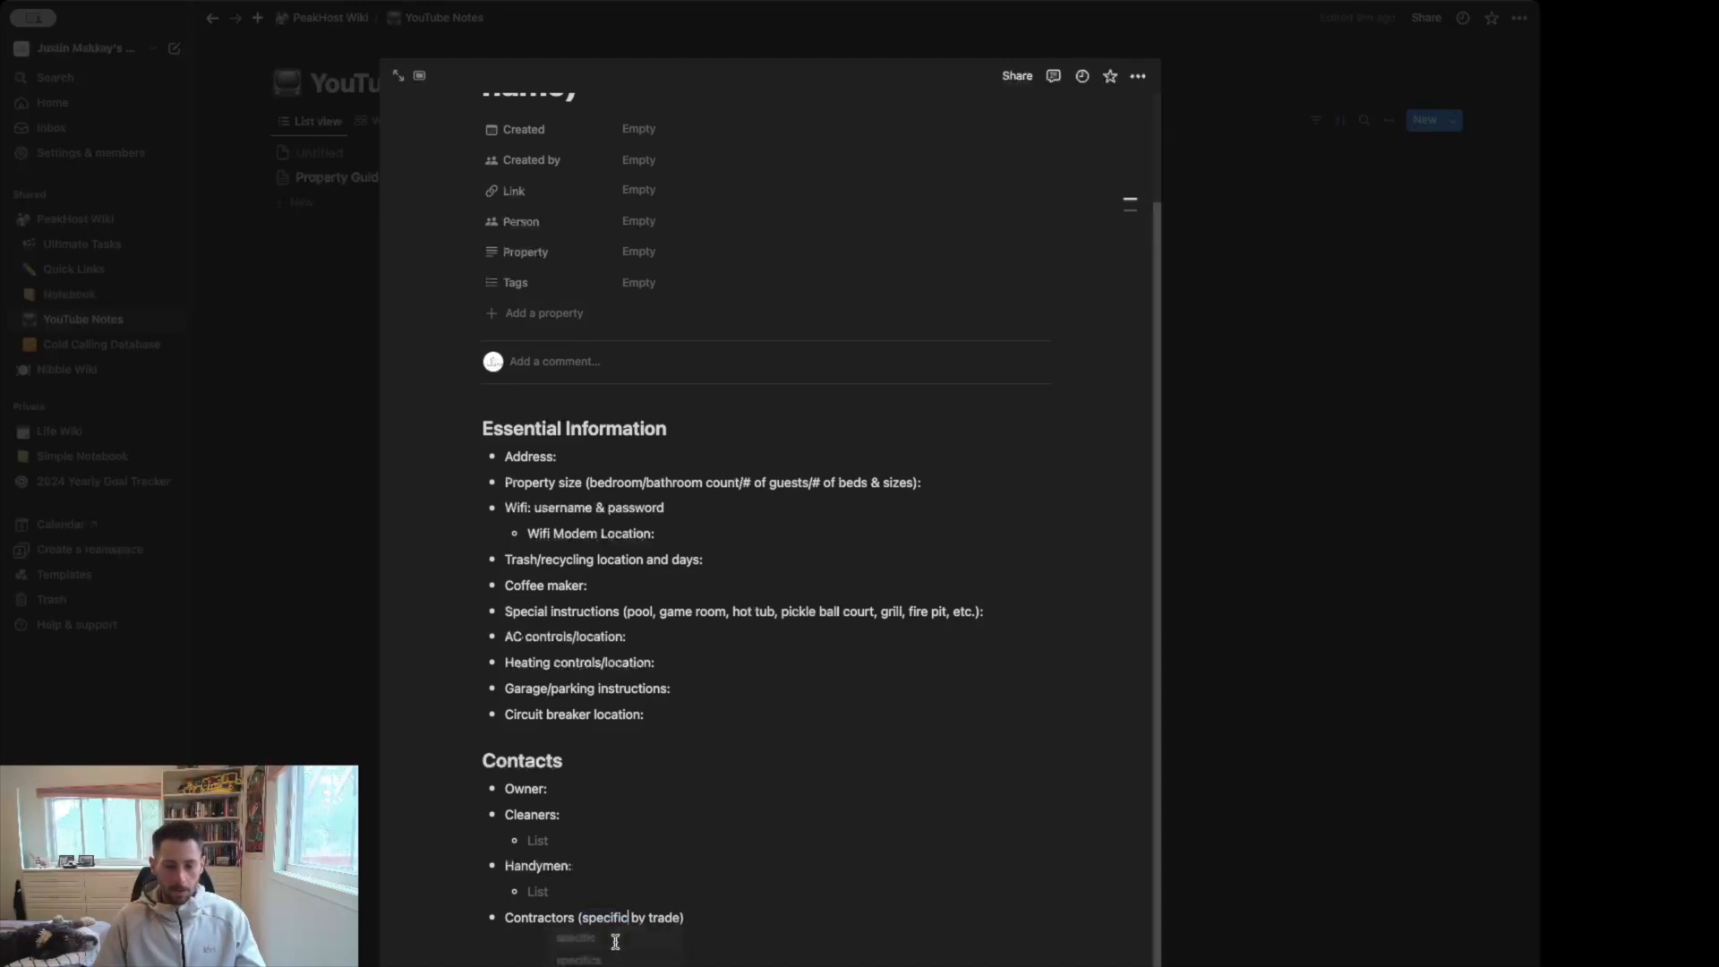
click(701, 921)
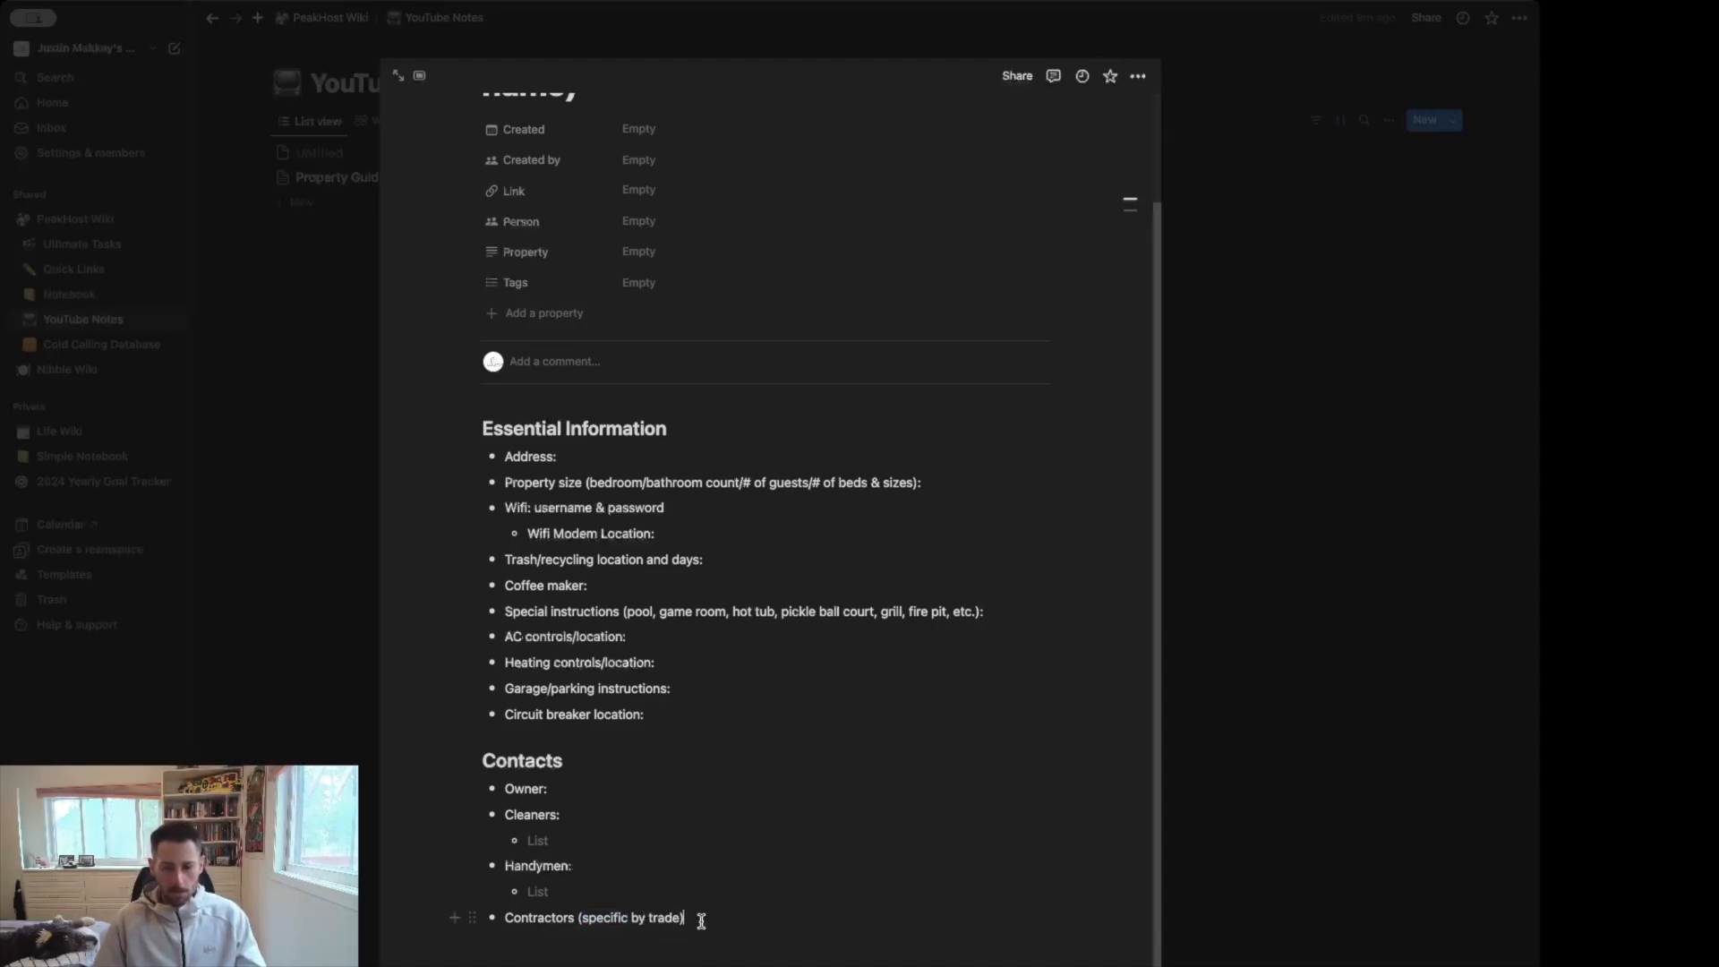
text(:)
key(Return)
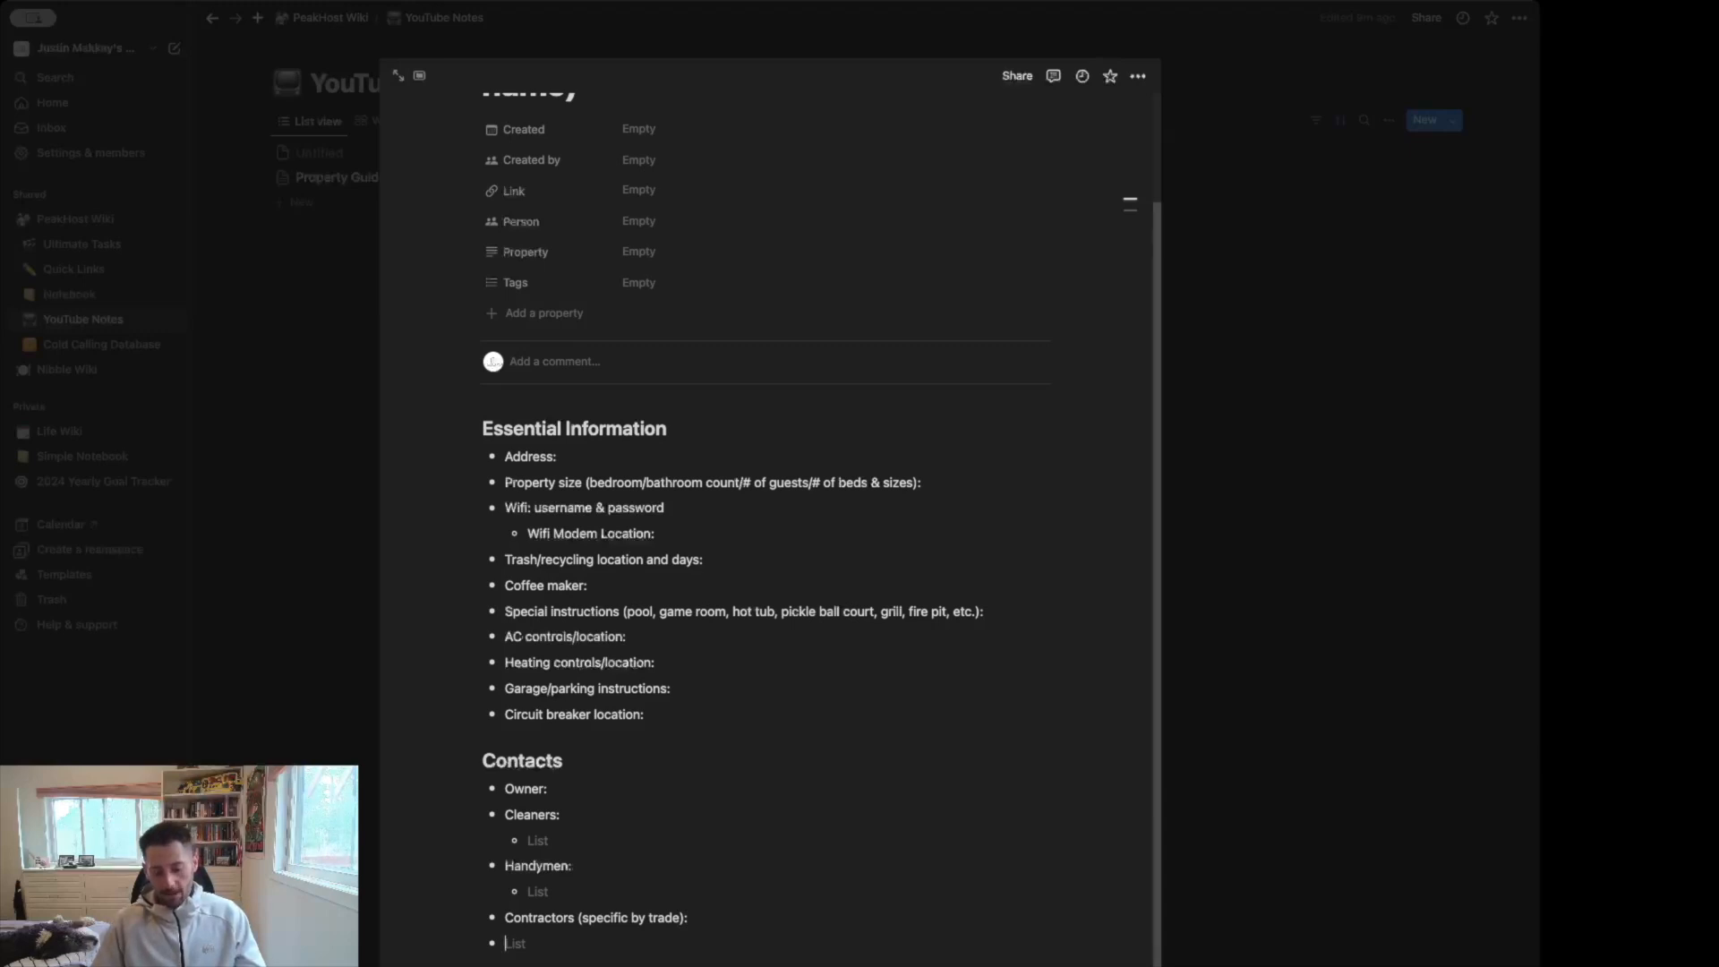
- Add two bullets at the end of the Contacts list: "Pest Control:" and "HOA/Building maintenance (if necessary)"
text(Pest Control:)
key(Return)
text(HO)
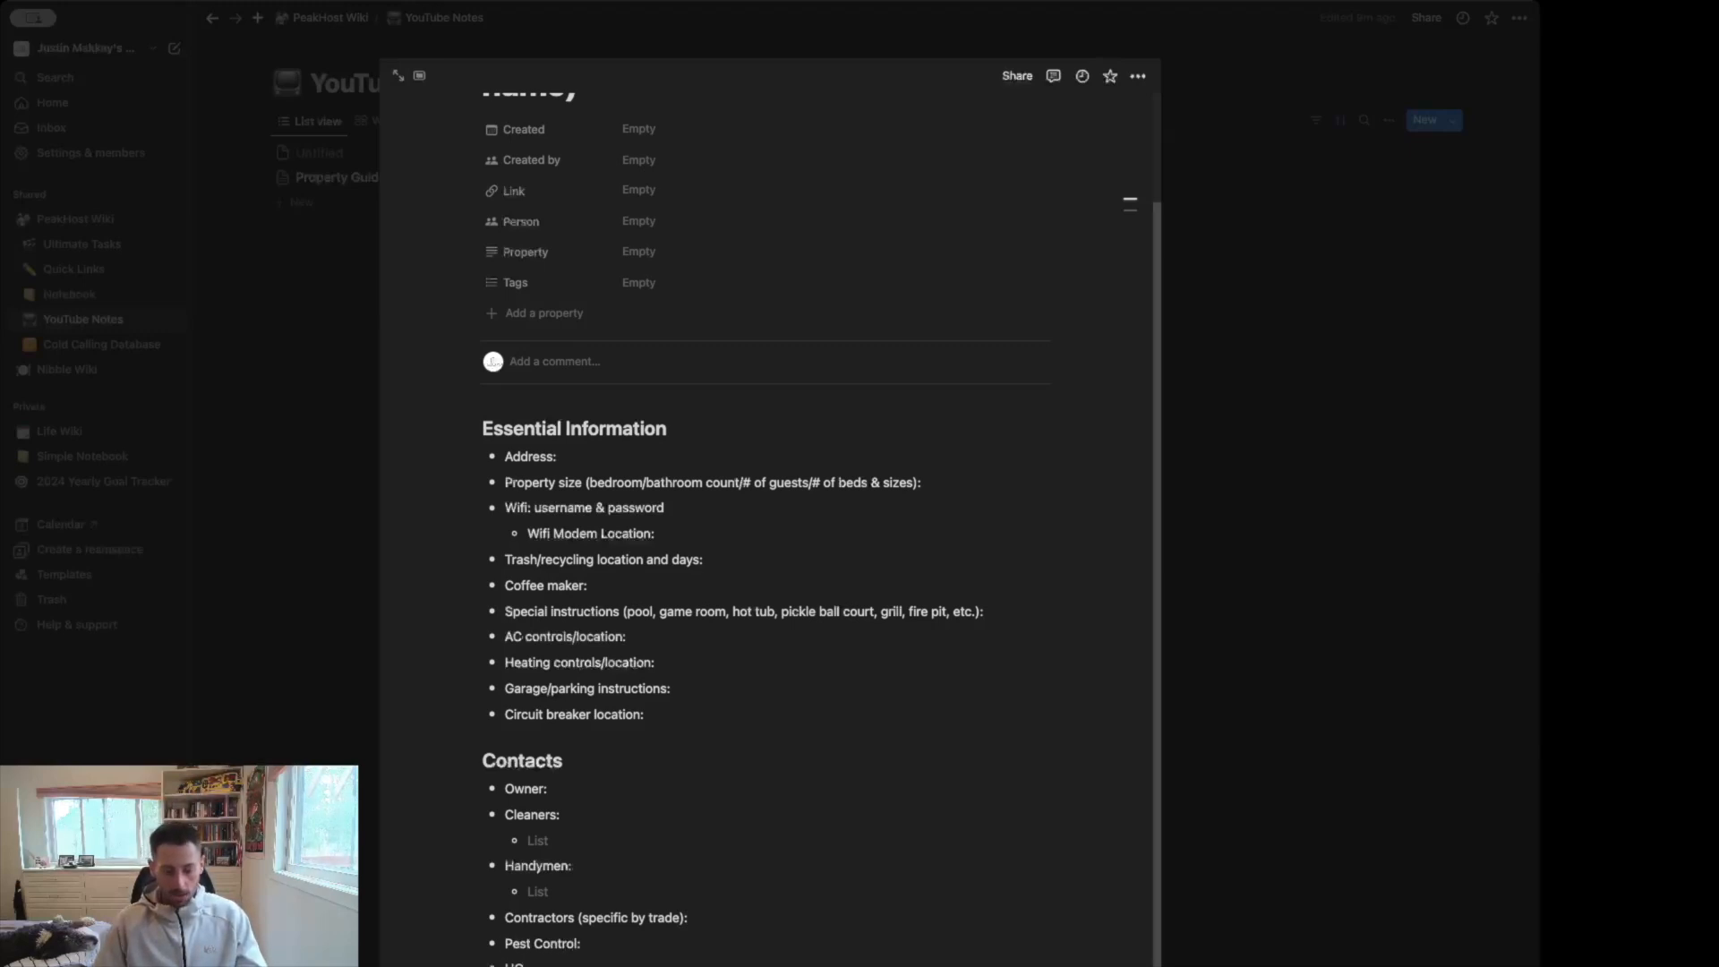
text(A (if necessary)
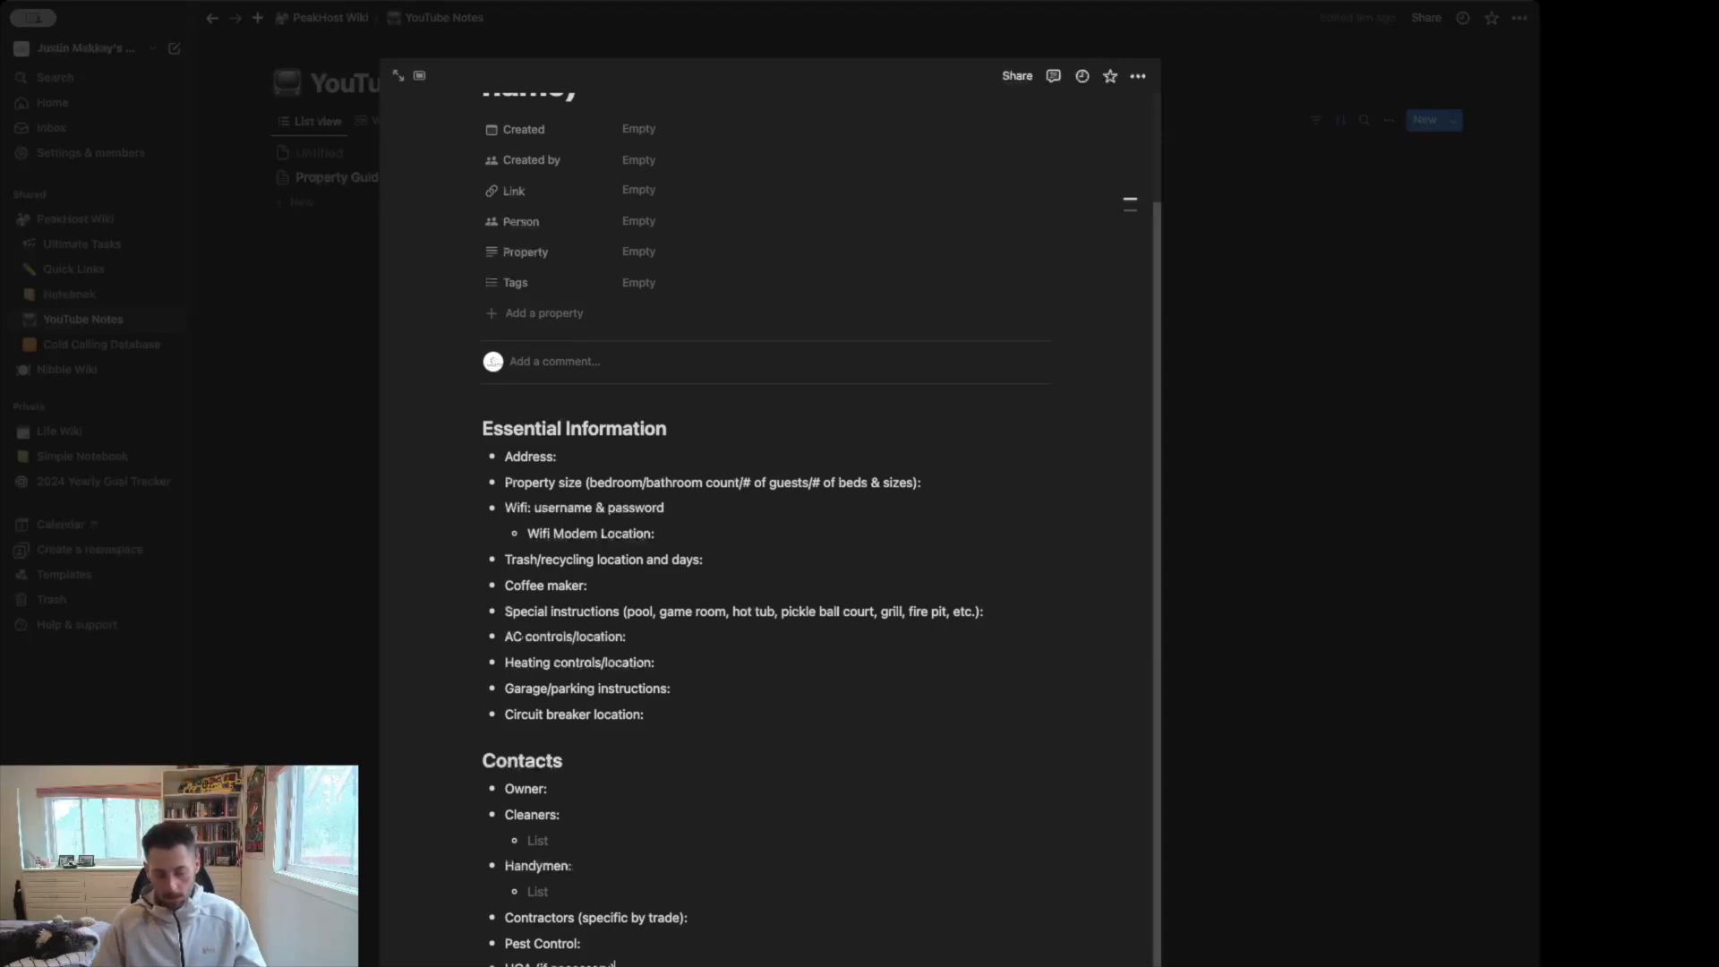
click(534, 961)
text(/bu)
text(ng maintenance)
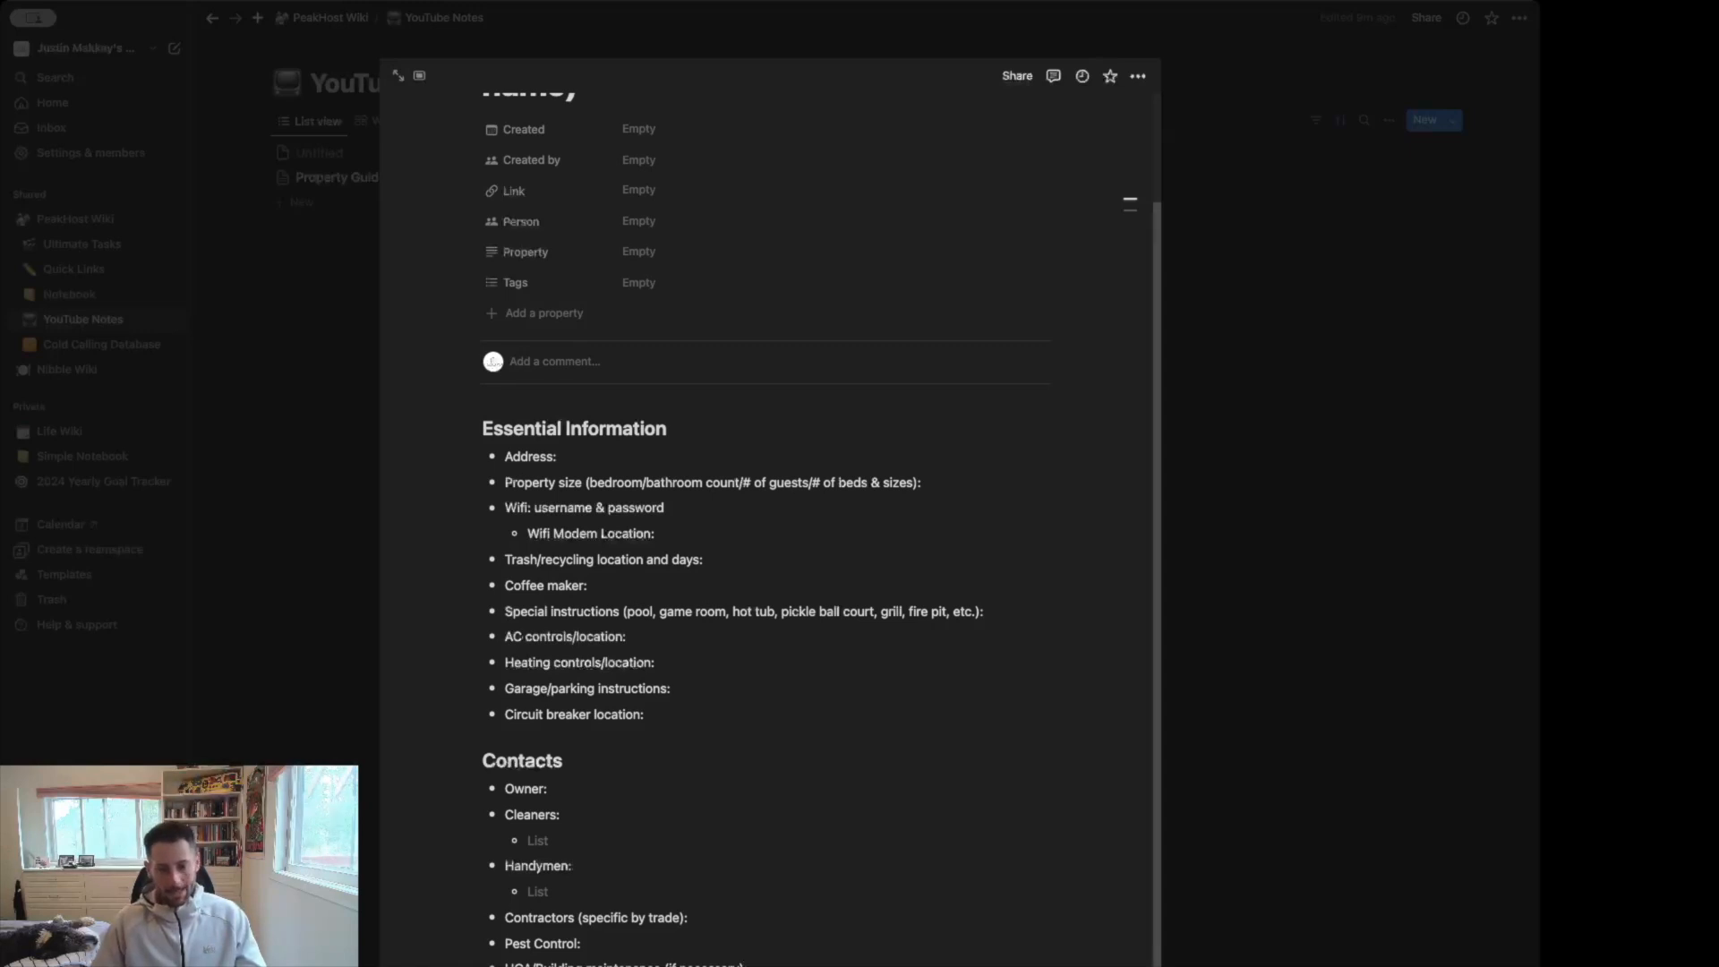
text(/)
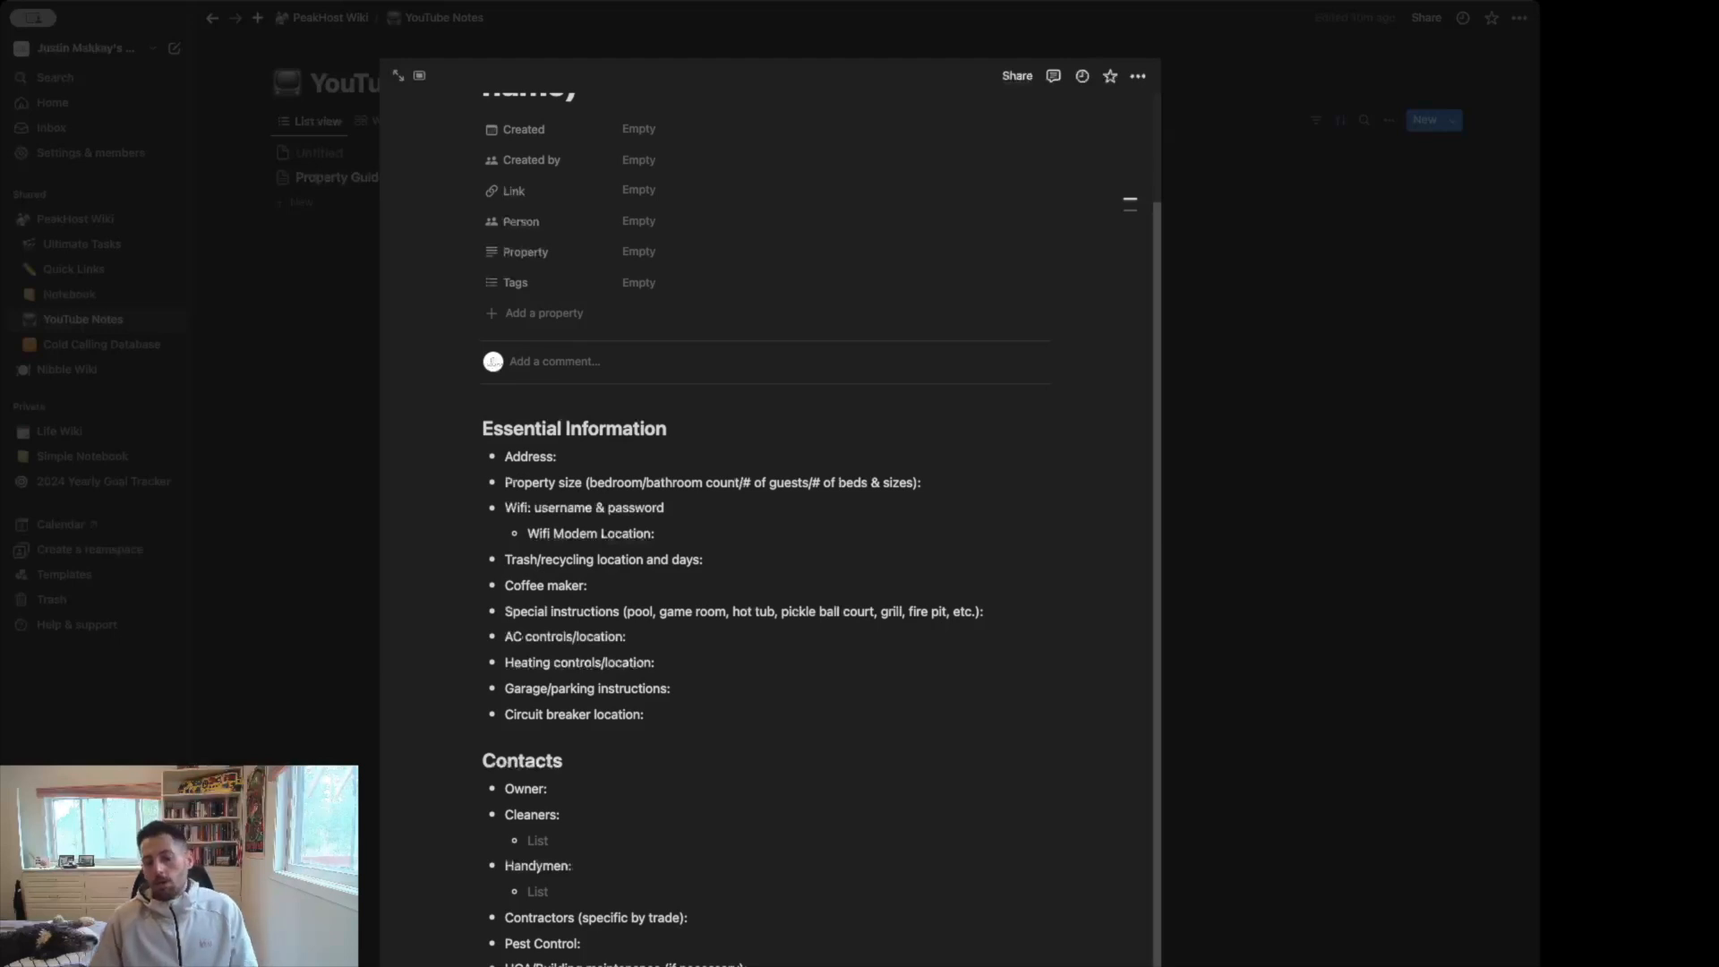
click(721, 925)
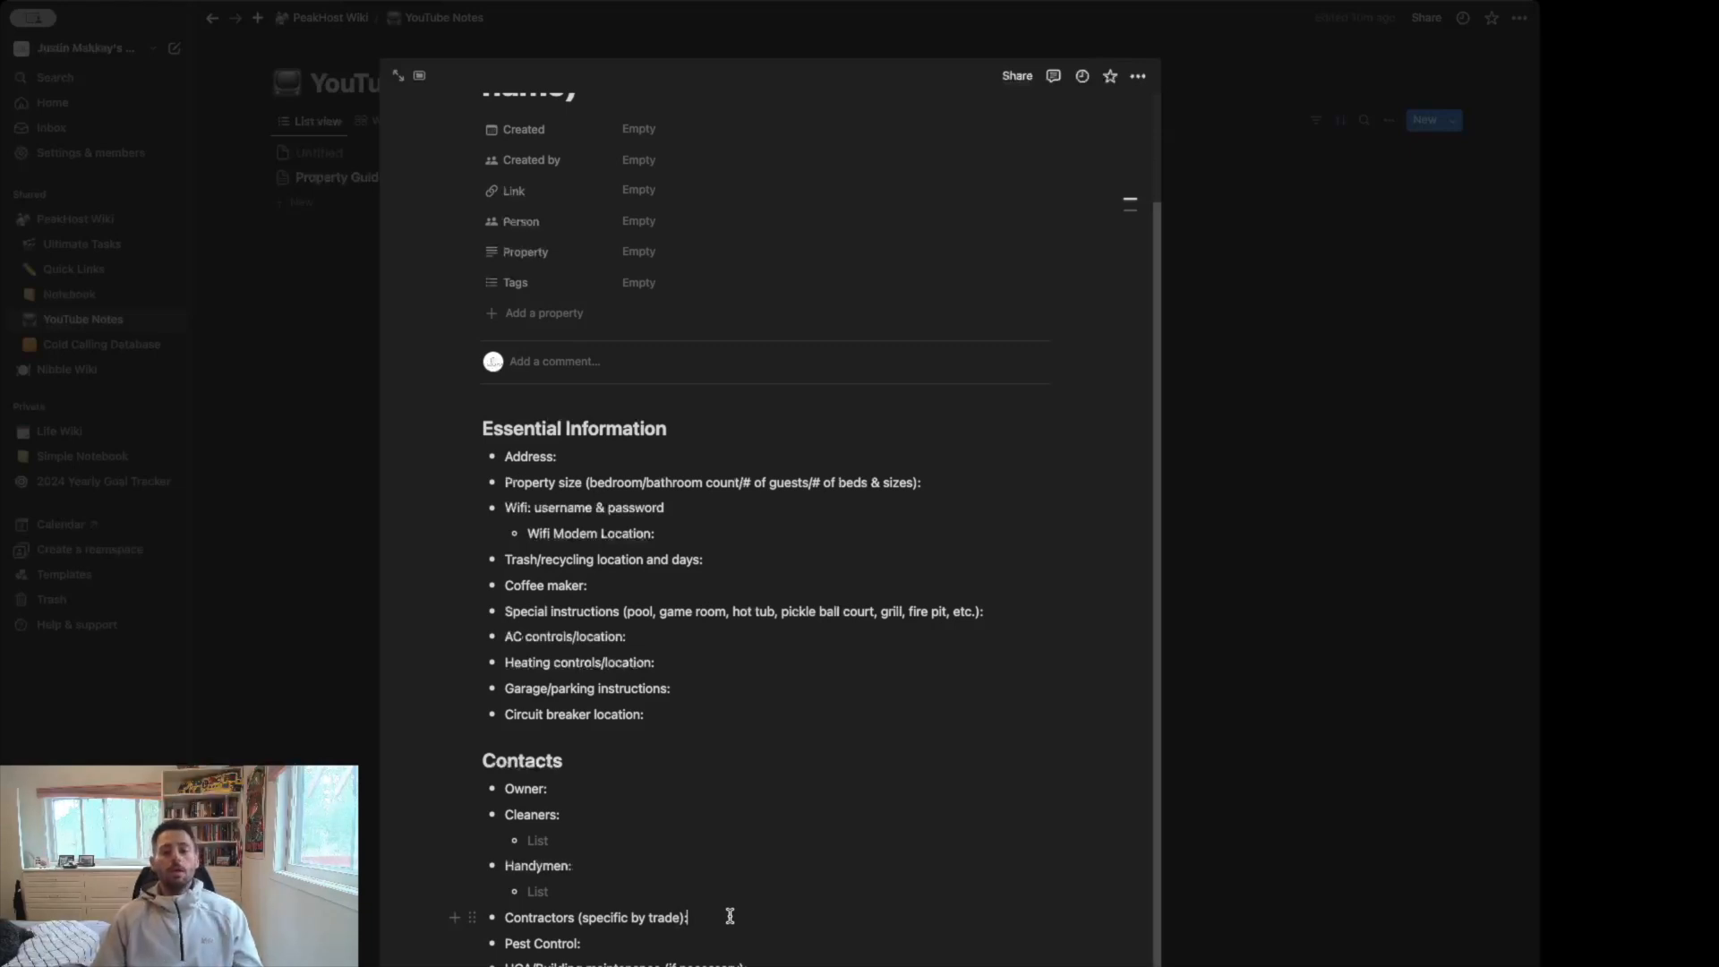
scroll(699, 747, up, 3)
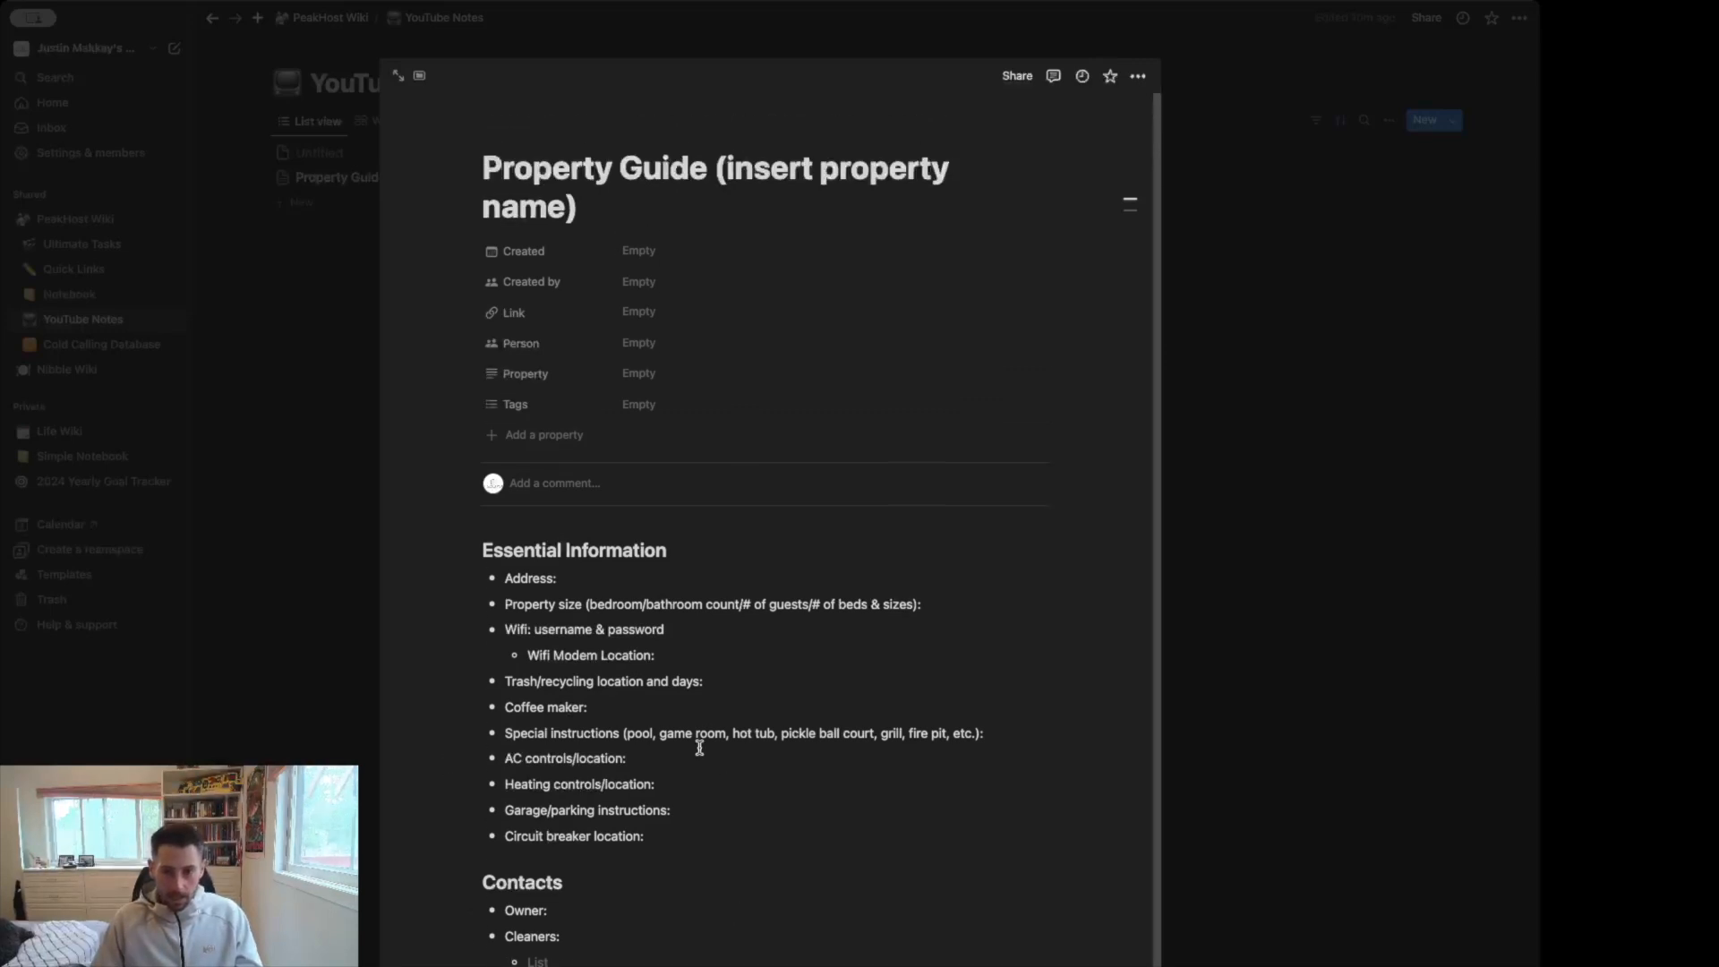